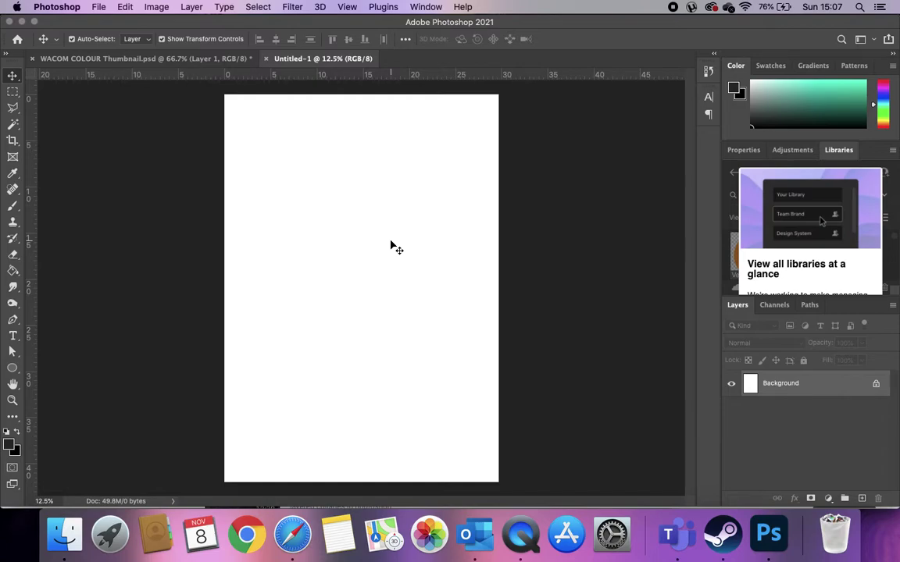
Step: Open the two alphabet screenshots from the Desktop, view them side by side, and close the found-object alphabet preview
{"action": "left_click", "coordinate": [64, 532]}
{"action": "left_click_drag", "start_coordinate": [457, 252], "coordinate": [672, 253]}
{"action": "double_click", "coordinate": [653, 252]}
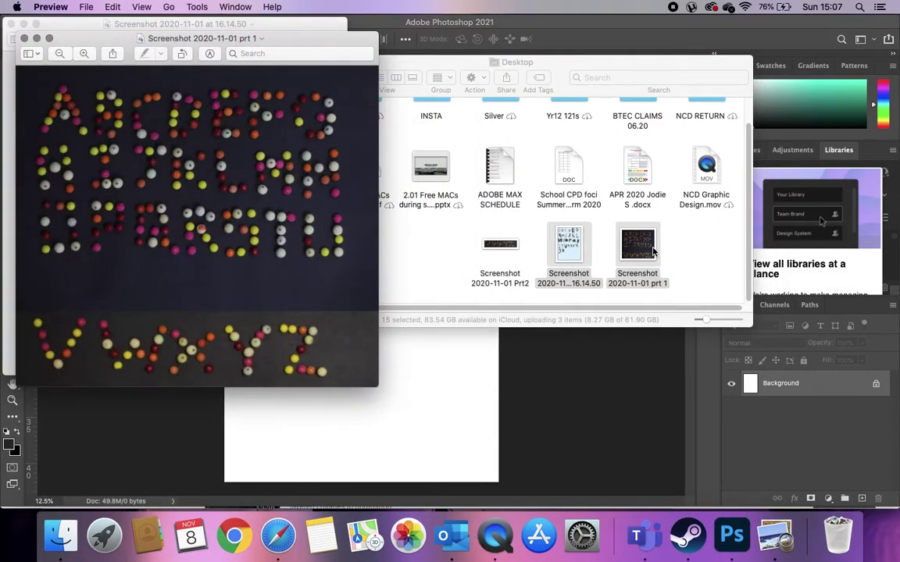
{"action": "left_click_drag", "start_coordinate": [292, 41], "coordinate": [658, 33]}
{"action": "left_click", "coordinate": [311, 23]}
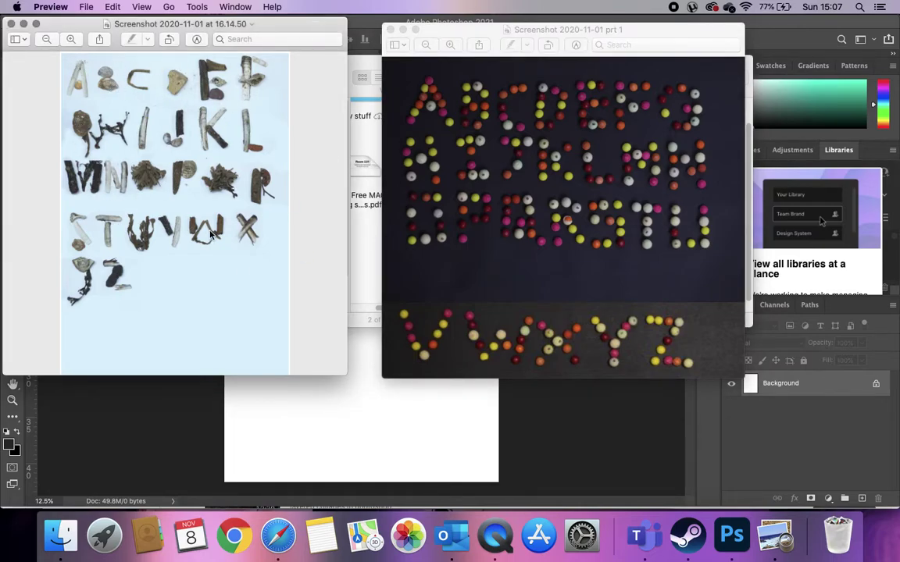
{"action": "left_click", "coordinate": [590, 257]}
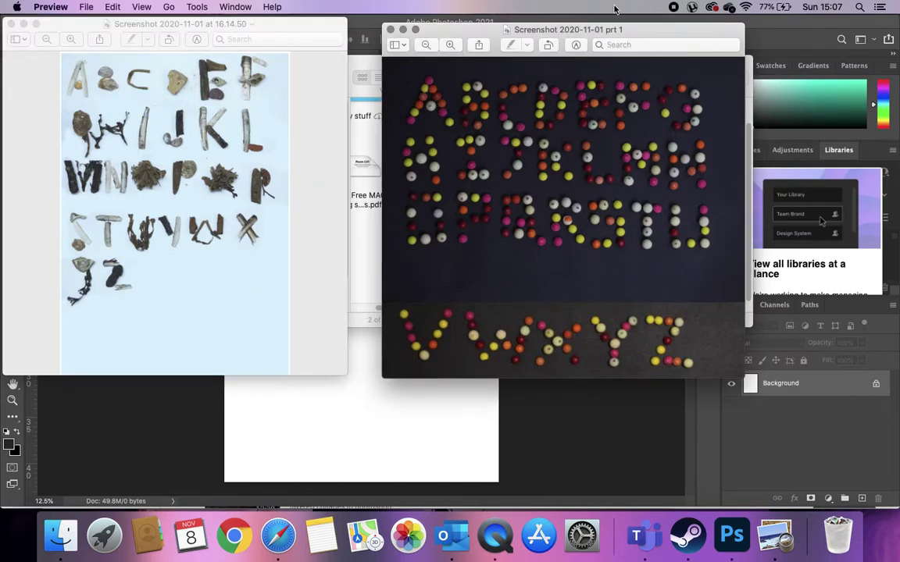
{"action": "left_click_drag", "start_coordinate": [656, 36], "coordinate": [636, 29]}
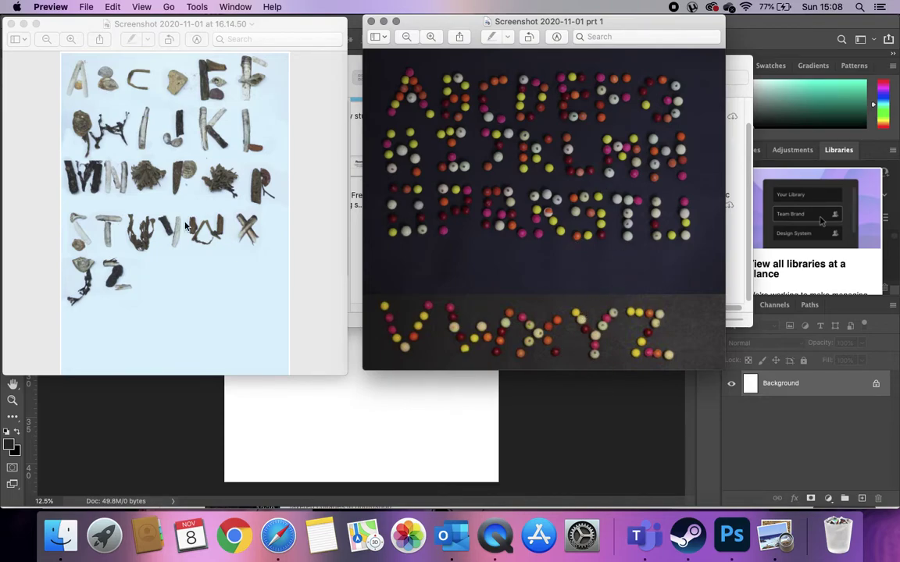
{"action": "left_click", "coordinate": [203, 239]}
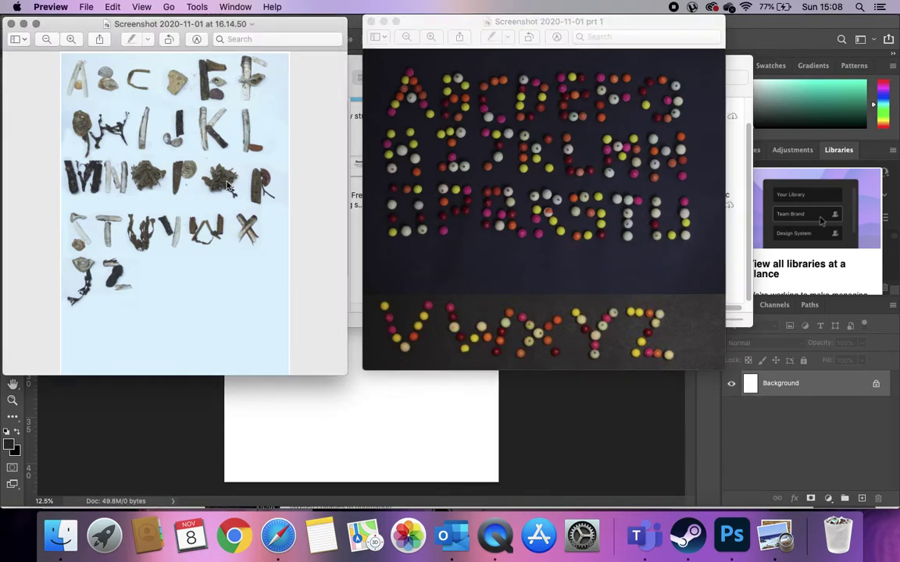
{"action": "left_click", "coordinate": [11, 24]}
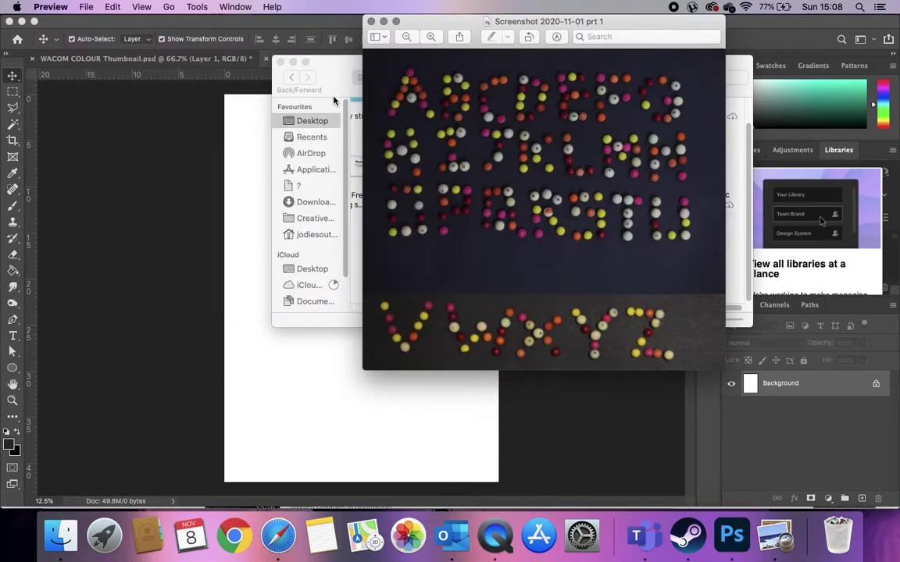
Step: Place both alphabet screenshots from the Desktop into the blank Photoshop document and hide the bead alphabet layer
{"action": "left_click", "coordinate": [297, 94]}
{"action": "left_click_drag", "start_coordinate": [568, 247], "coordinate": [291, 425]}
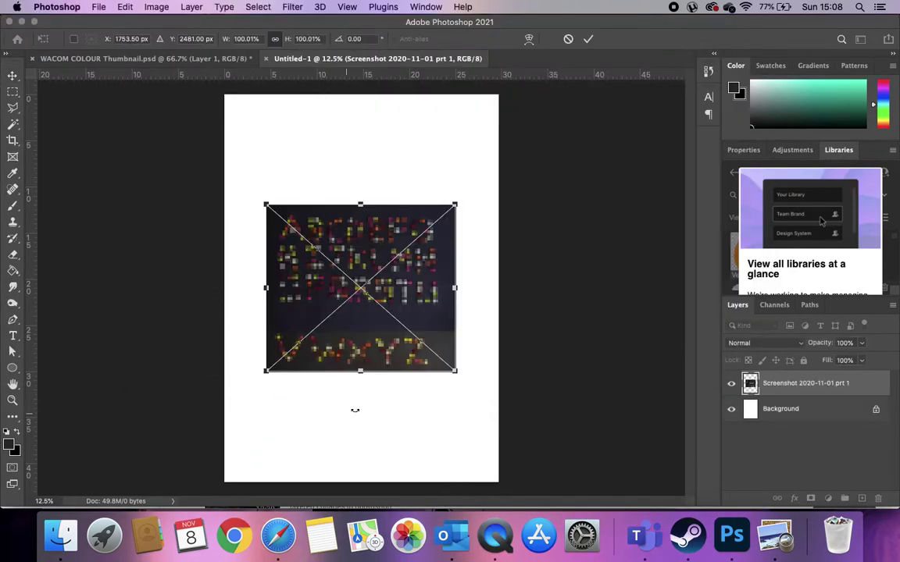
{"action": "key", "text": "Return"}
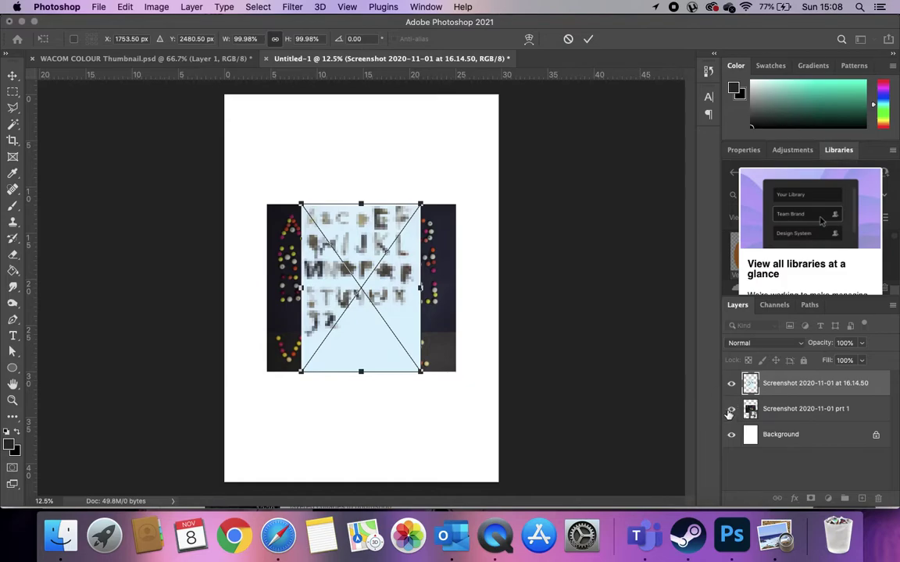
{"action": "key", "text": "Return"}
Step: Move the found-object alphabet to the page's upper-left corner and scale it up to nearly fill the page
{"action": "left_click_drag", "start_coordinate": [350, 250], "coordinate": [285, 154]}
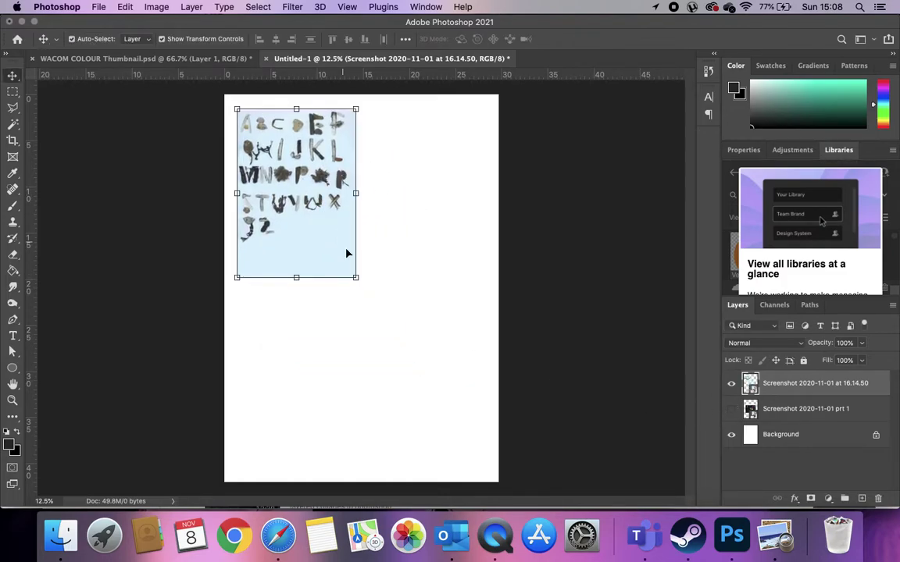
{"action": "left_click_drag", "start_coordinate": [358, 281], "coordinate": [489, 464]}
{"action": "key", "text": "Return"}
{"action": "scroll", "coordinate": [413, 328], "scroll_direction": "up", "scroll_amount": 3}
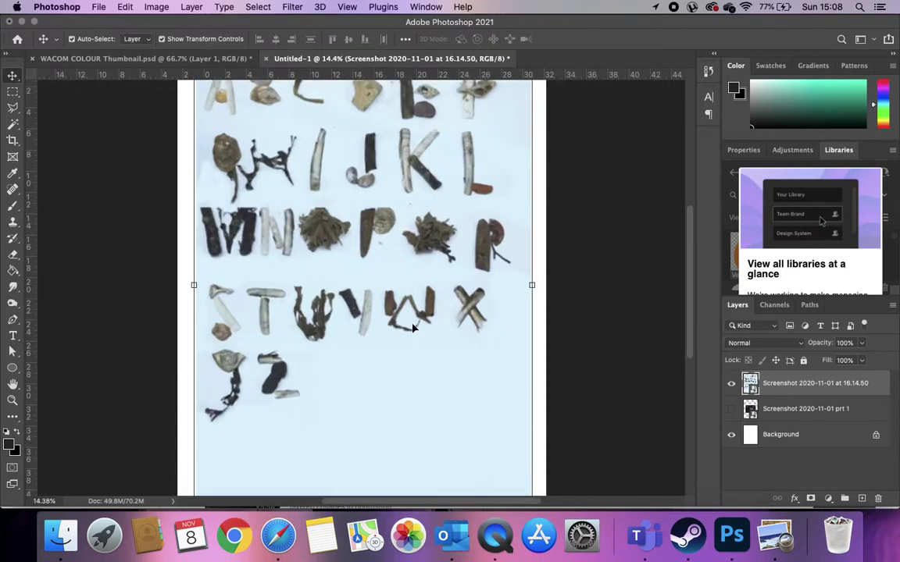
{"action": "scroll", "coordinate": [413, 328], "scroll_direction": "down", "scroll_amount": 3}
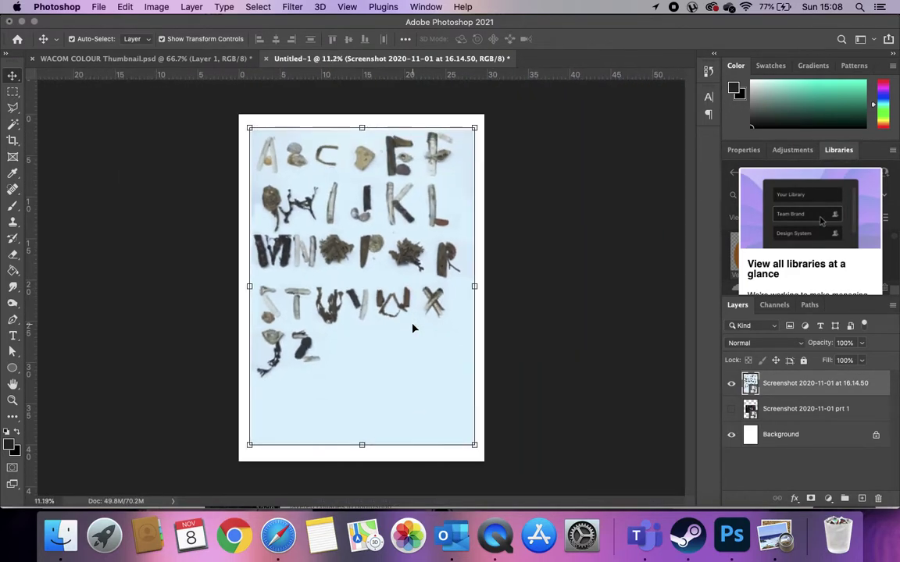
{"action": "left_click", "coordinate": [531, 268]}
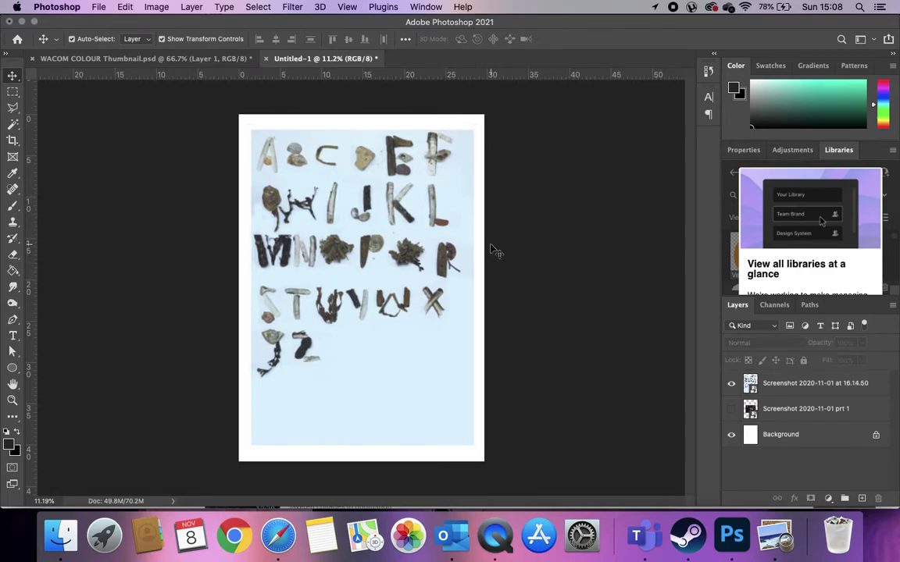
Step: Apply Levels to the found-object alphabet layer with input levels 16, 0.72 and 218 to whiten its background
{"action": "left_click", "coordinate": [401, 223]}
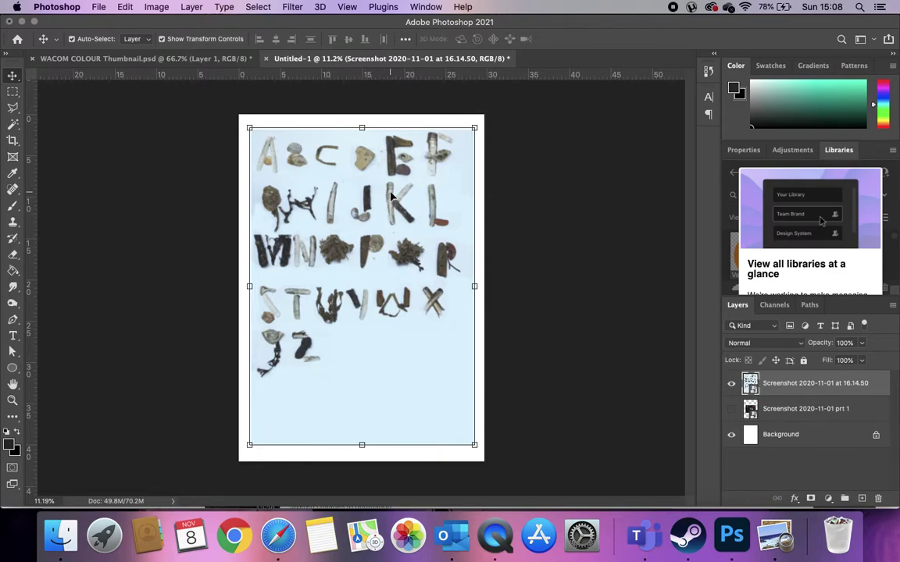
{"action": "left_click", "coordinate": [159, 7]}
{"action": "mouse_move", "coordinate": [201, 42]}
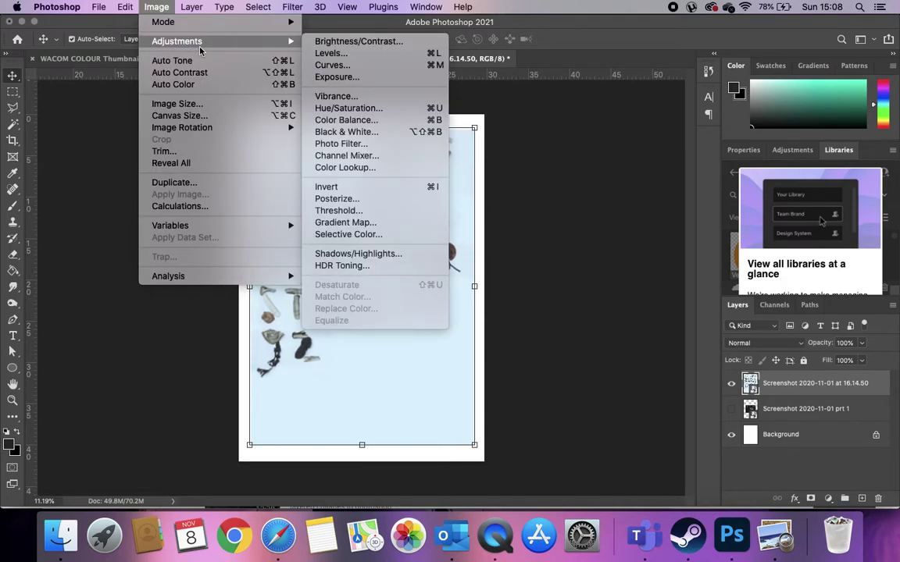
{"action": "left_click", "coordinate": [347, 54]}
{"action": "mouse_move", "coordinate": [437, 279]}
{"action": "left_mouse_down"}
{"action": "mouse_move", "coordinate": [500, 283]}
{"action": "mouse_move", "coordinate": [446, 279]}
{"action": "left_mouse_up"}
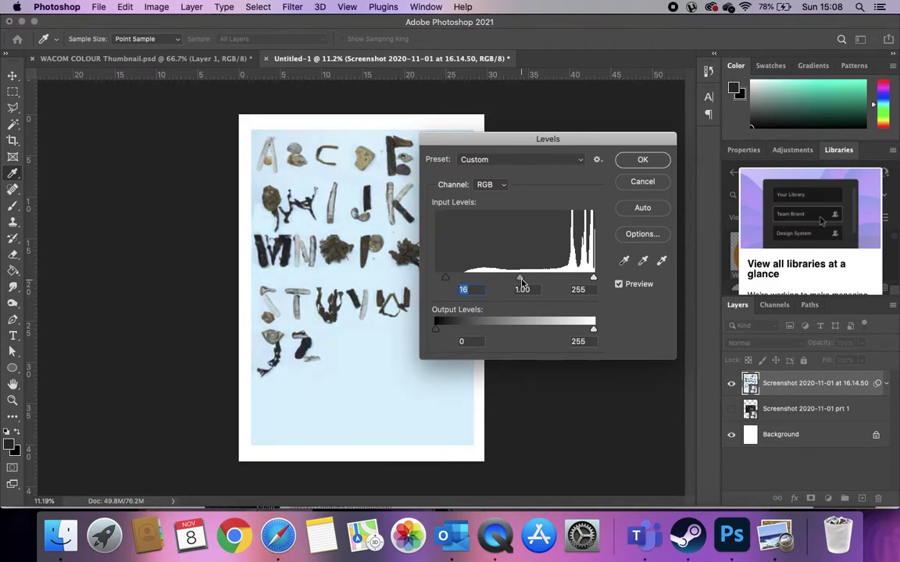
{"action": "mouse_move", "coordinate": [520, 278]}
{"action": "left_mouse_down"}
{"action": "mouse_move", "coordinate": [488, 280]}
{"action": "mouse_move", "coordinate": [585, 281]}
{"action": "mouse_move", "coordinate": [514, 279]}
{"action": "left_mouse_up"}
{"action": "left_click_drag", "start_coordinate": [580, 280], "coordinate": [572, 280]}
{"action": "left_click_drag", "start_coordinate": [510, 279], "coordinate": [519, 280]}
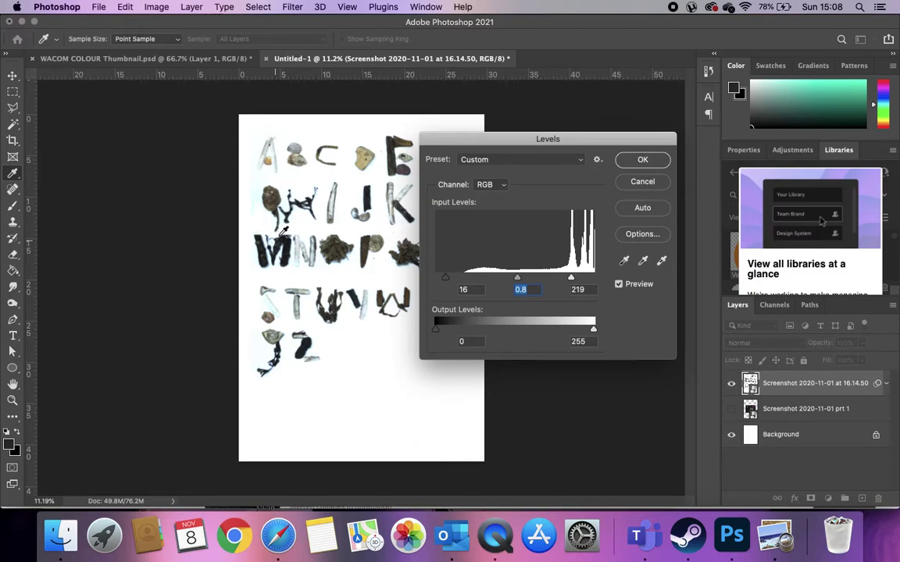
{"action": "mouse_move", "coordinate": [517, 278]}
{"action": "left_mouse_down"}
{"action": "mouse_move", "coordinate": [532, 279]}
{"action": "mouse_move", "coordinate": [522, 280]}
{"action": "left_mouse_up"}
{"action": "left_click_drag", "start_coordinate": [571, 278], "coordinate": [570, 279]}
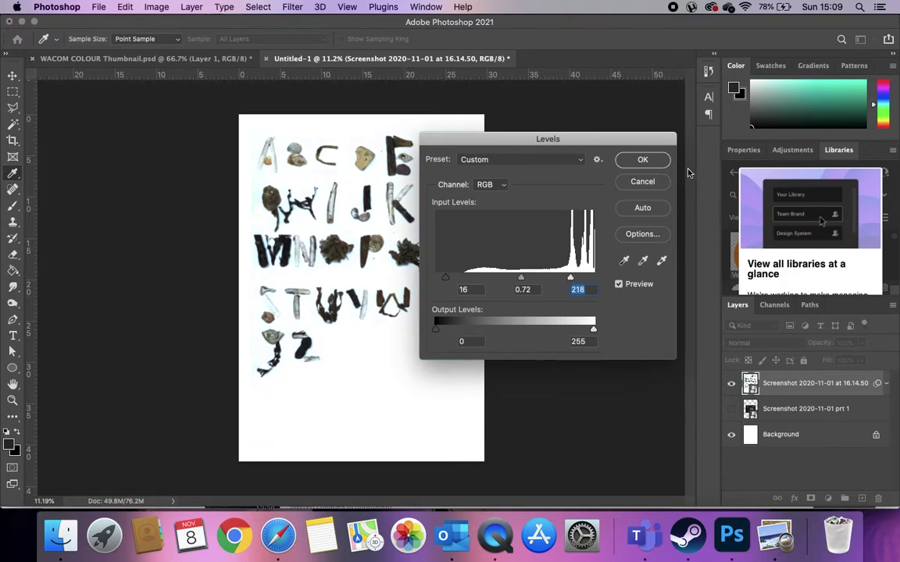
{"action": "left_click", "coordinate": [643, 161]}
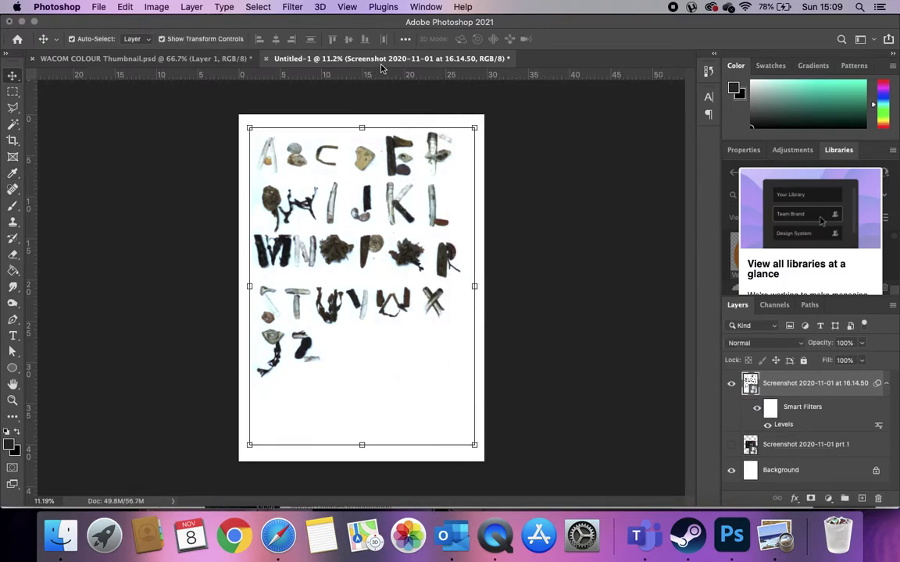
Step: Choose the Eraser tool and rasterize the found-object alphabet layer so its pixels can be erased
{"action": "scroll", "coordinate": [401, 195], "scroll_direction": "up", "scroll_amount": 3}
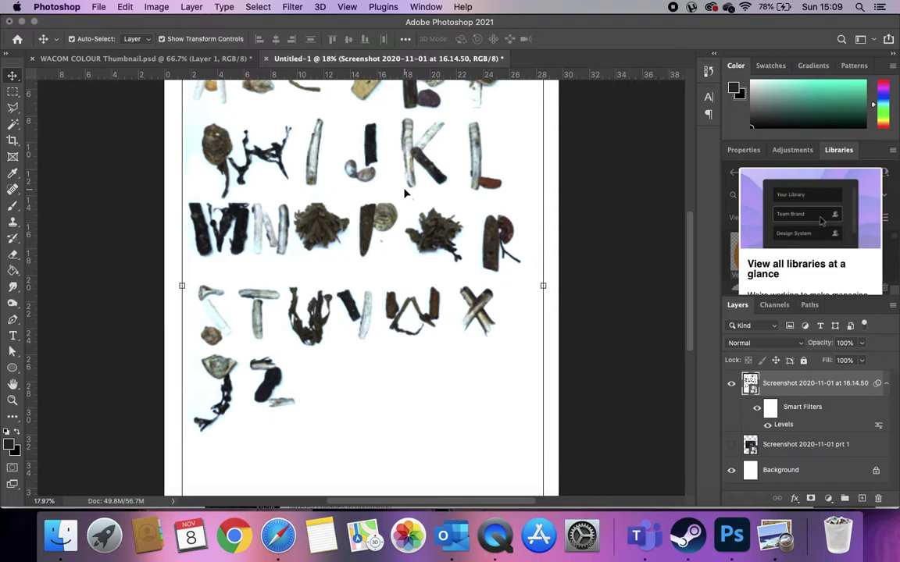
{"action": "scroll", "coordinate": [404, 194], "scroll_direction": "up", "scroll_amount": 5}
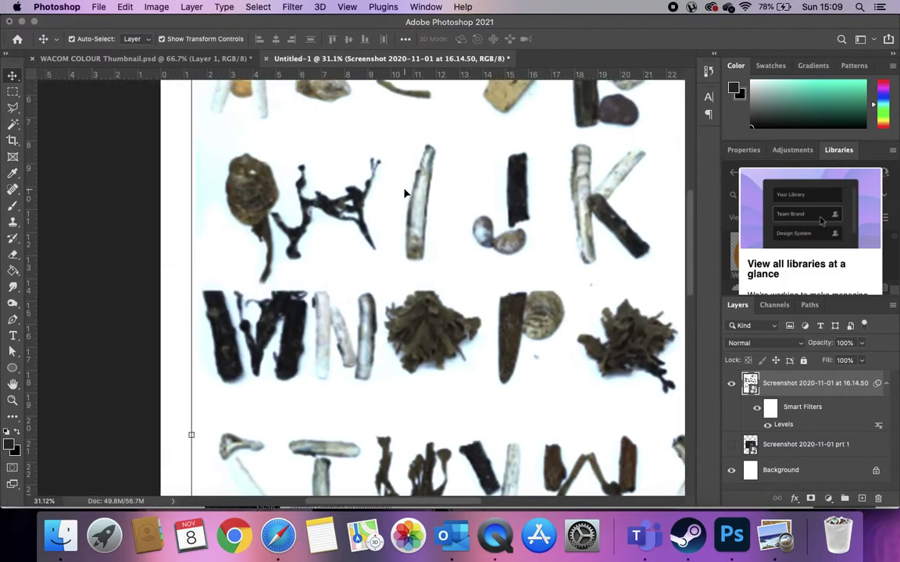
{"action": "left_click", "coordinate": [12, 255]}
{"action": "right_click", "coordinate": [827, 388]}
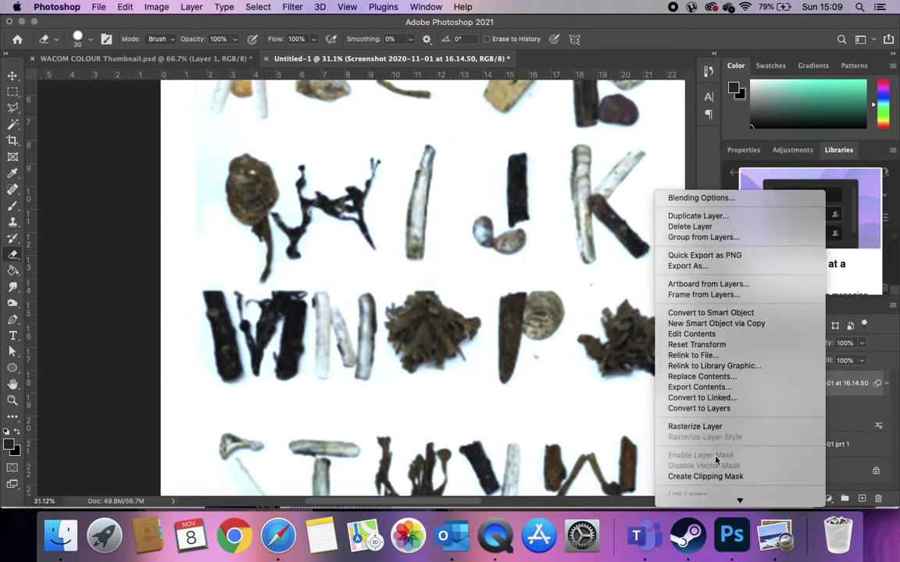
{"action": "left_click", "coordinate": [707, 425]}
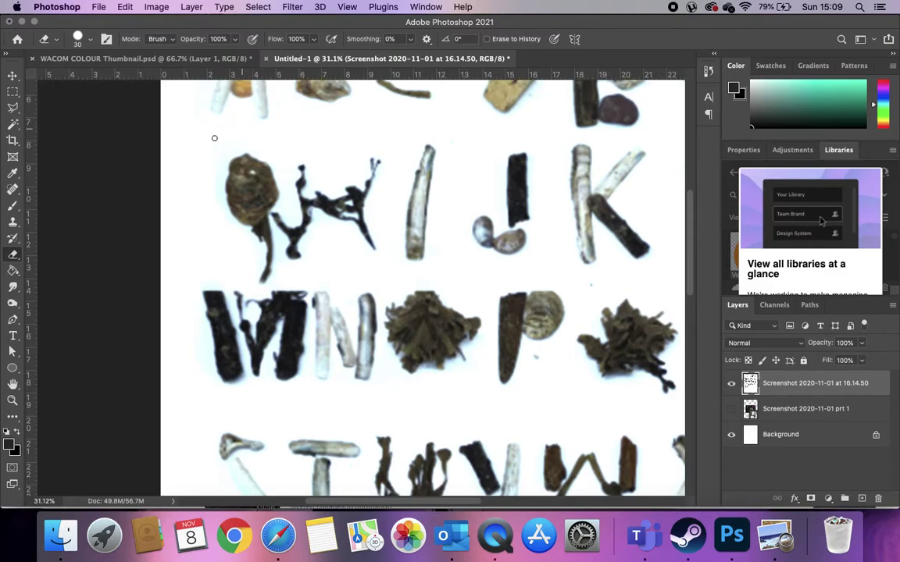
Step: Select the white background around the letters using the Magic Wand at tolerance 10 with Contiguous off, and inspect the selection edges
{"action": "scroll", "coordinate": [229, 136], "scroll_direction": "up", "scroll_amount": 5}
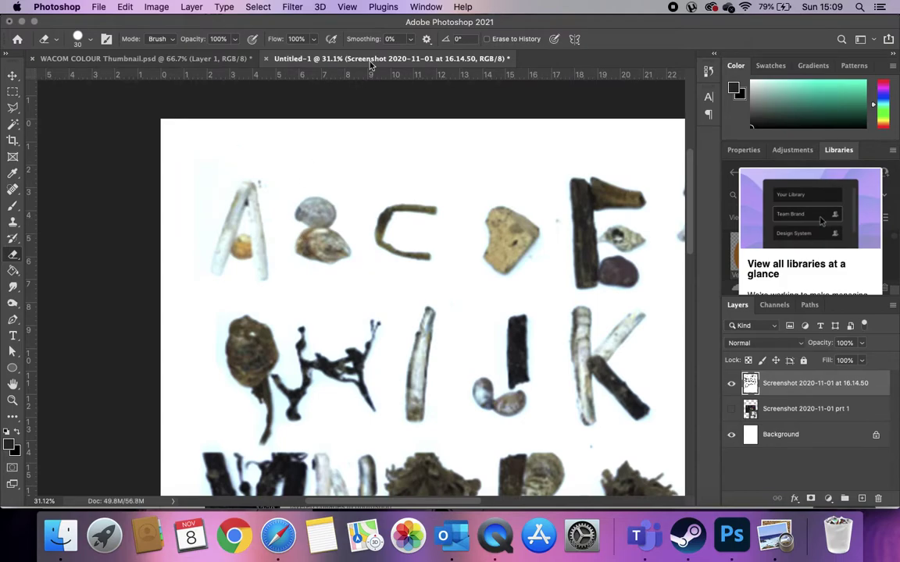
{"action": "left_click", "coordinate": [13, 125]}
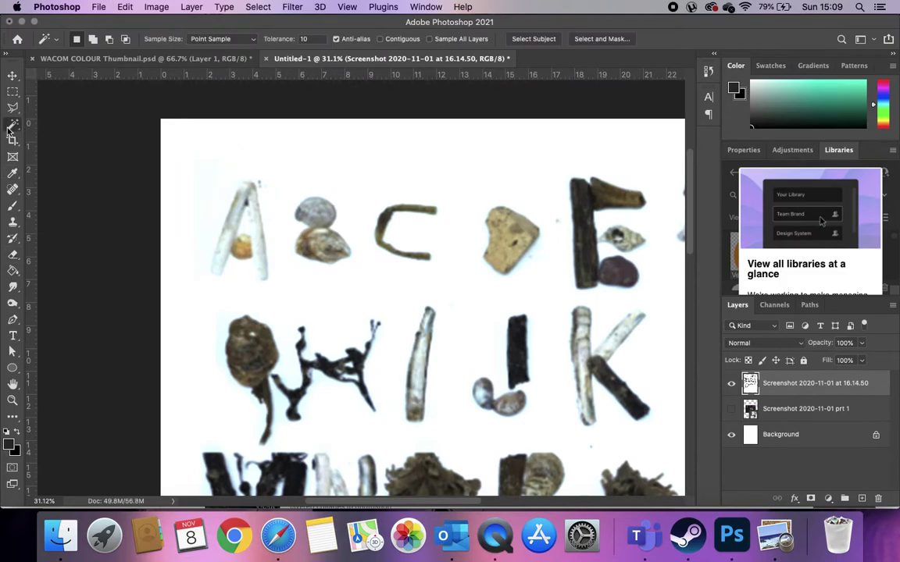
{"action": "left_click", "coordinate": [209, 176]}
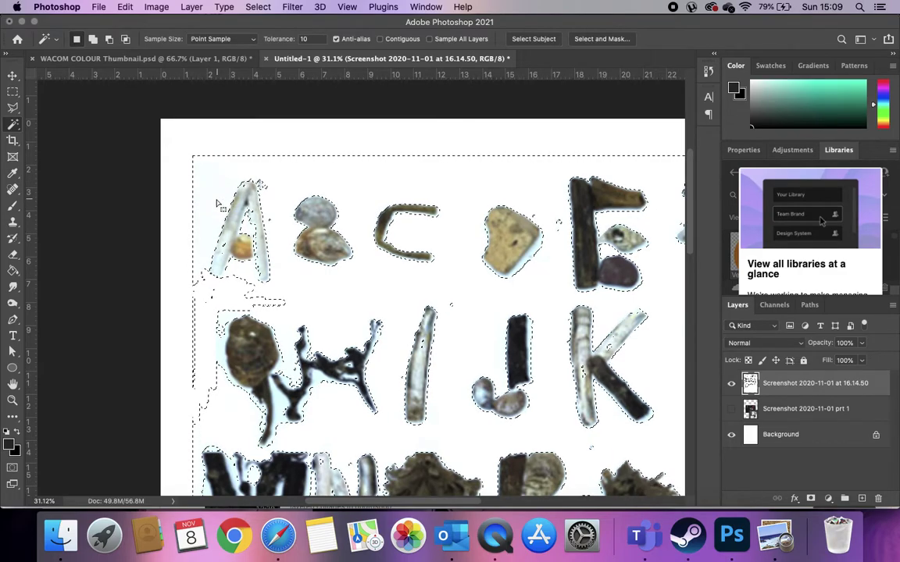
{"action": "scroll", "coordinate": [272, 300], "scroll_direction": "down", "scroll_amount": 6}
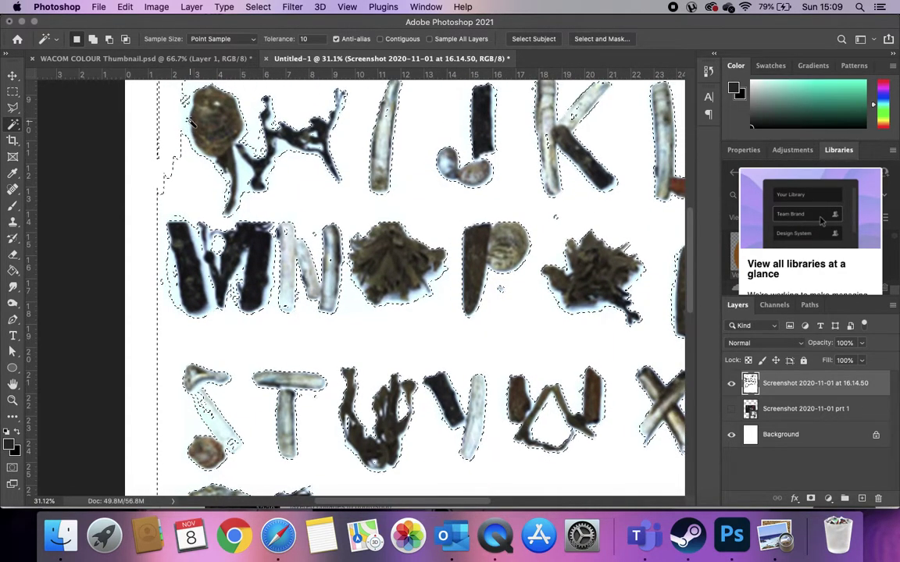
{"action": "scroll", "coordinate": [341, 240], "scroll_direction": "up", "scroll_amount": 2}
{"action": "scroll", "coordinate": [341, 240], "scroll_direction": "down", "scroll_amount": 5}
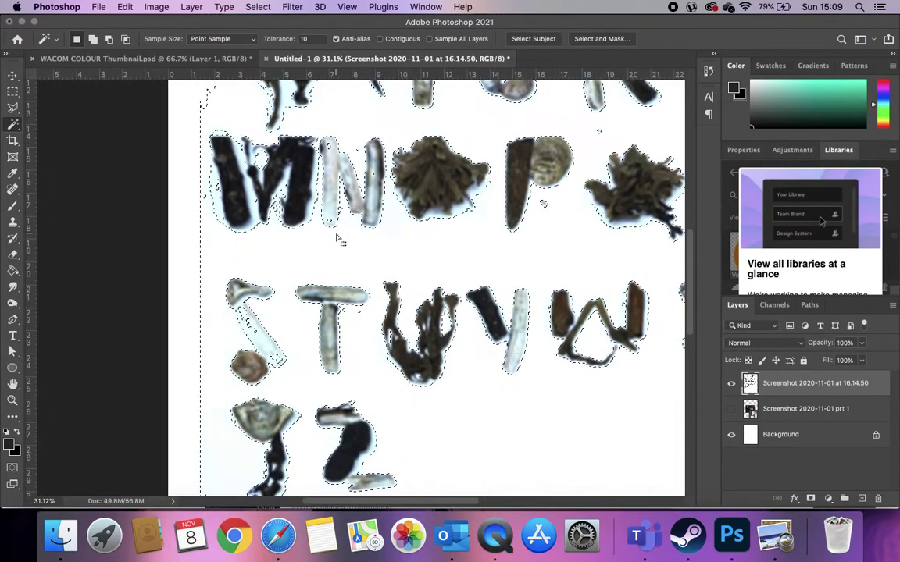
{"action": "scroll", "coordinate": [340, 238], "scroll_direction": "up", "scroll_amount": 7}
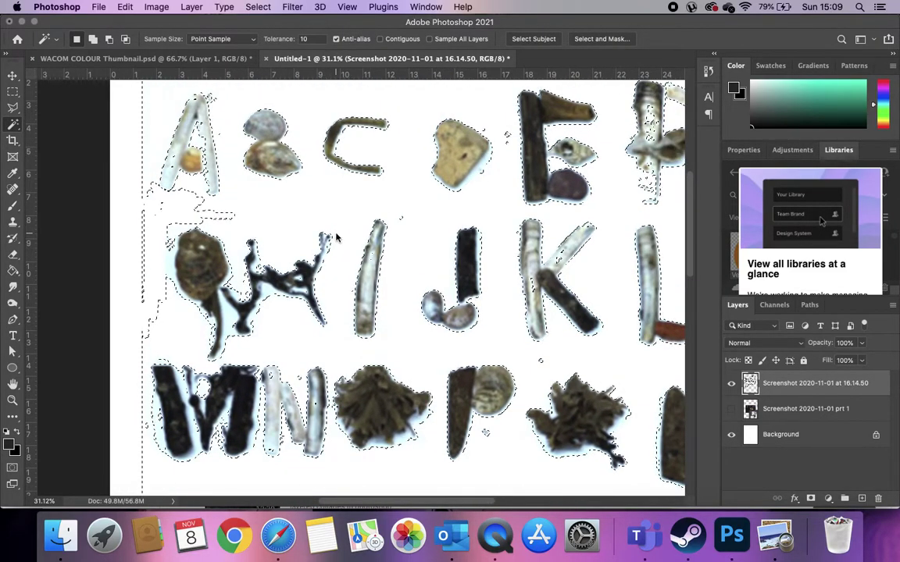
Step: Delete the selected white background and keep the cleared area around the letters selected
{"action": "left_click", "coordinate": [171, 266]}
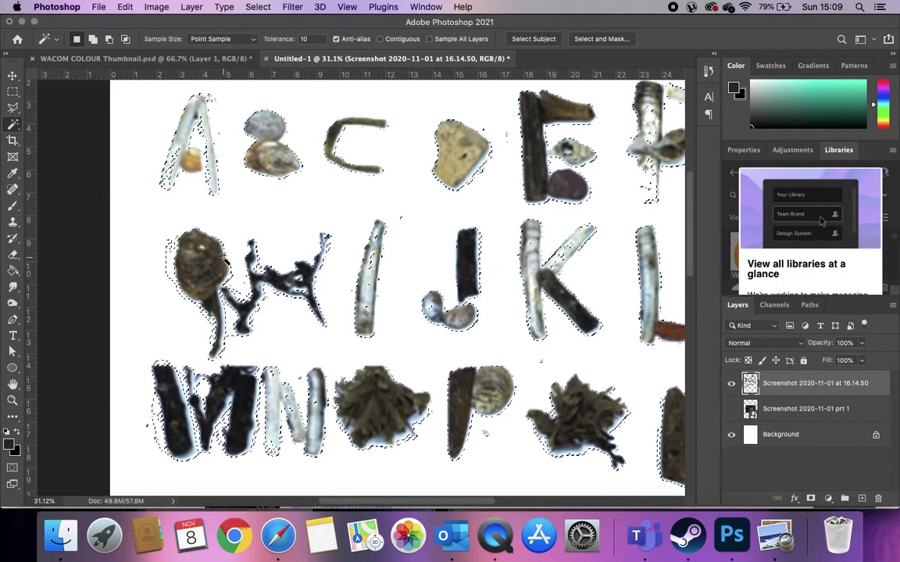
{"action": "key", "text": "super+d"}
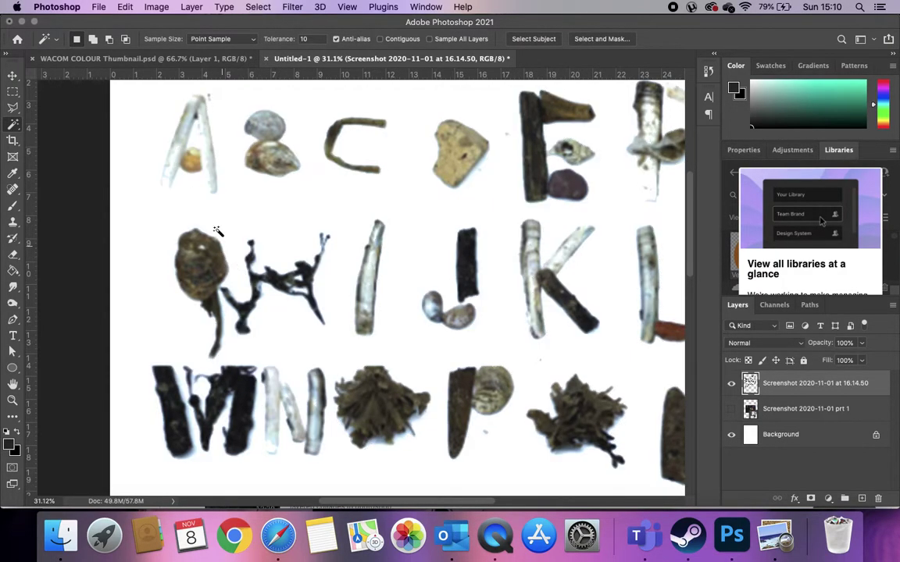
{"action": "key", "text": "super+c"}
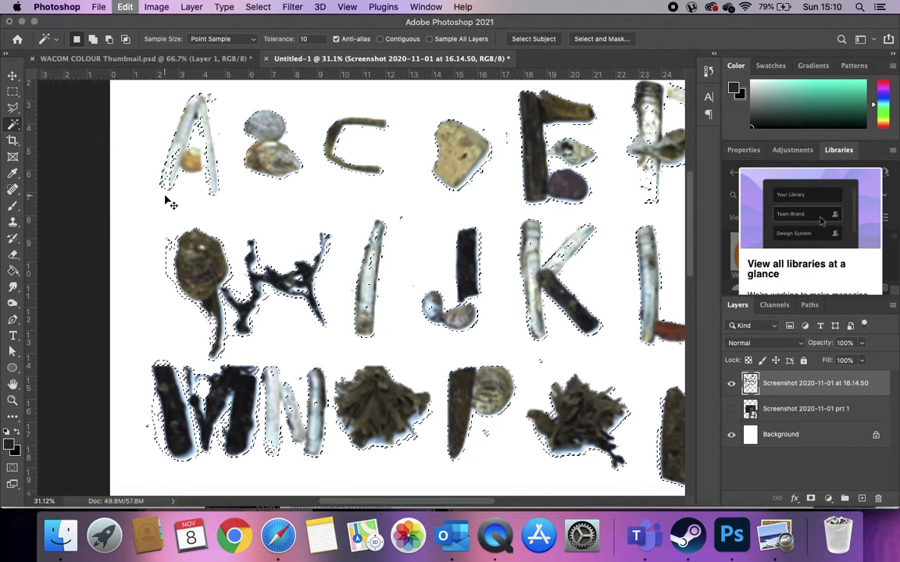
Step: Try a Magic Wand tolerance of 50, restore it to 10, and reselect the background around all the letters
{"action": "left_click", "coordinate": [308, 40]}
{"action": "left_click_drag", "start_coordinate": [313, 40], "coordinate": [301, 39]}
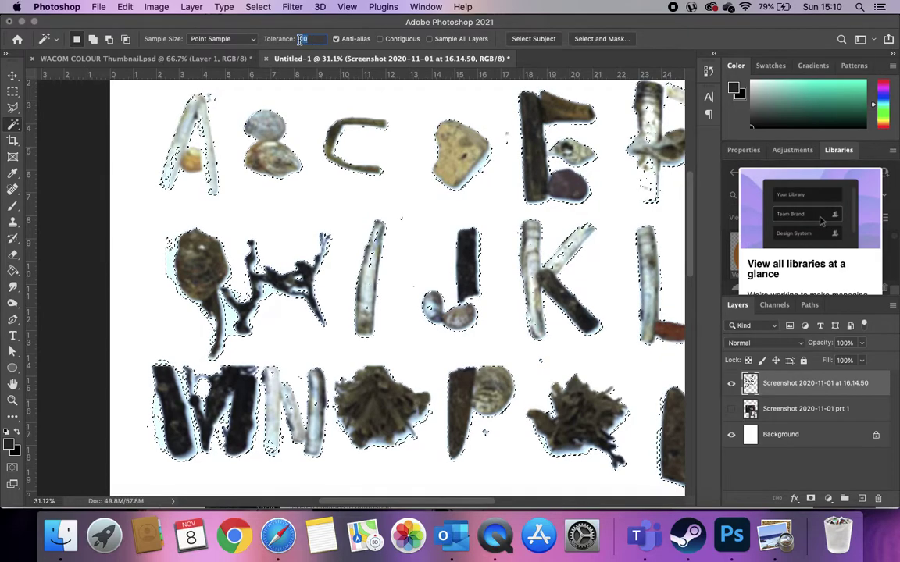
{"action": "type", "text": "50"}
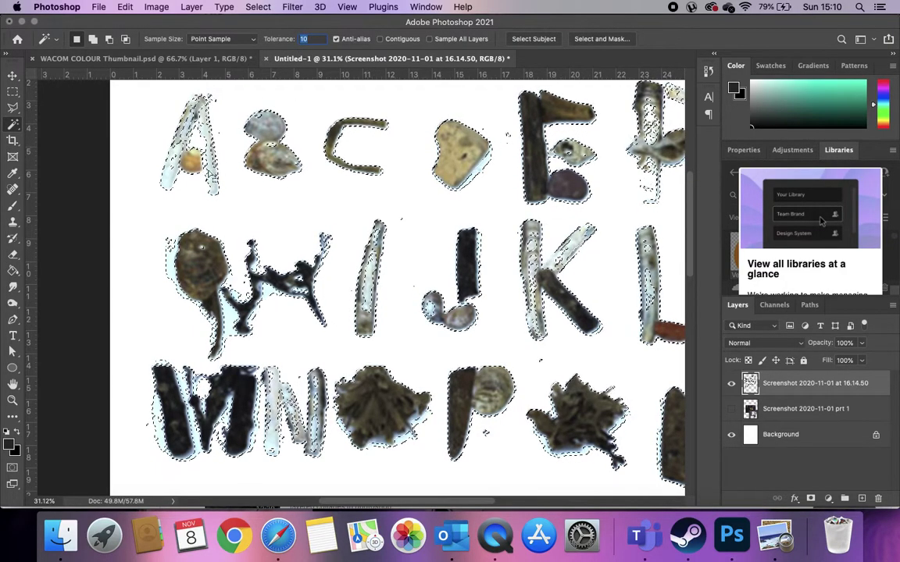
{"action": "left_click", "coordinate": [157, 172]}
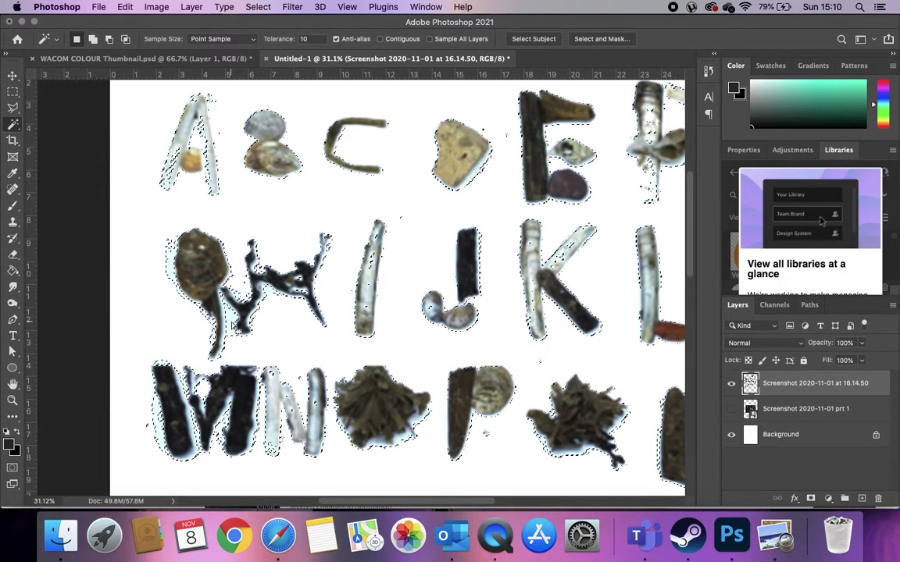
{"action": "scroll", "coordinate": [361, 372], "scroll_direction": "down", "scroll_amount": 10}
{"action": "scroll", "coordinate": [361, 373], "scroll_direction": "right", "scroll_amount": 3}
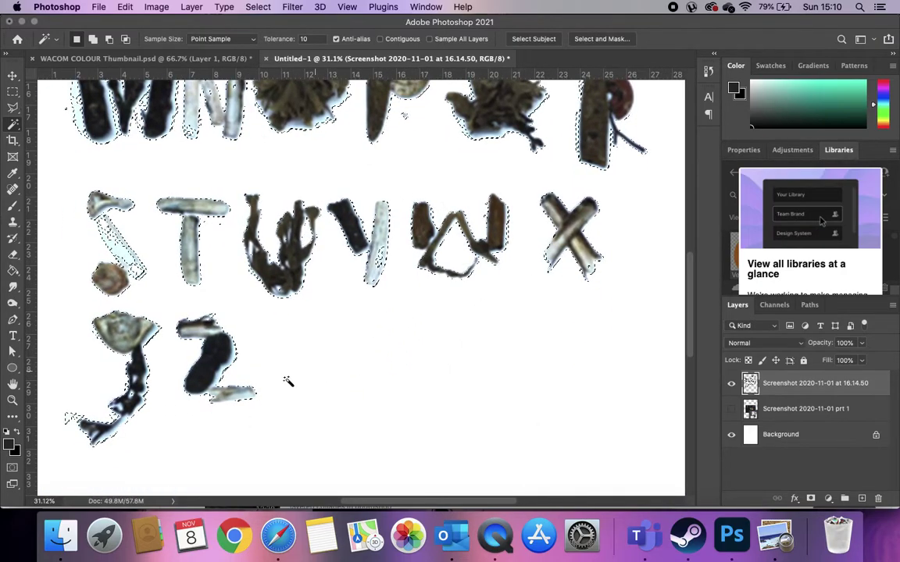
Step: Turn on Contiguous for the Magic Wand and select the leftover fringe between the G's tail and the H
{"action": "scroll", "coordinate": [381, 385], "scroll_direction": "up", "scroll_amount": 10}
{"action": "scroll", "coordinate": [382, 384], "scroll_direction": "left", "scroll_amount": 3}
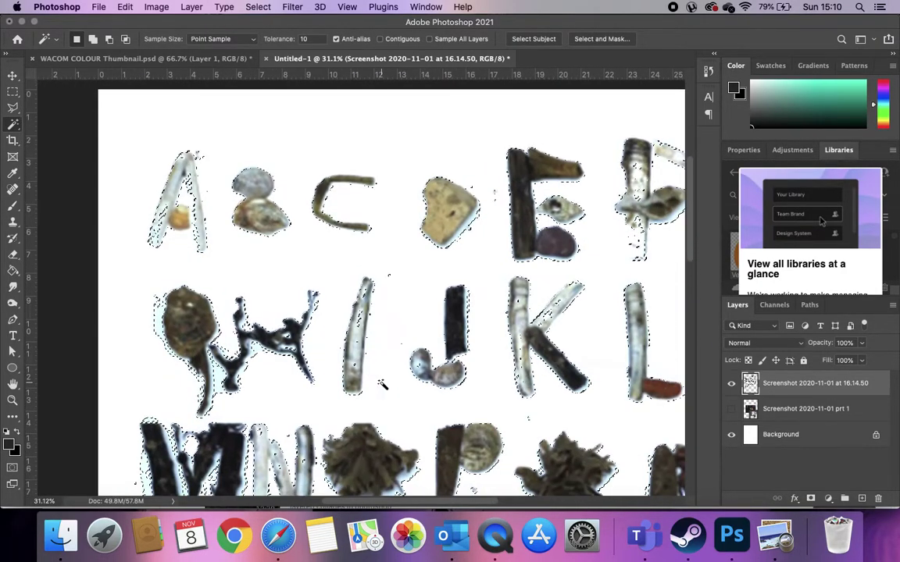
{"action": "left_click", "coordinate": [380, 38]}
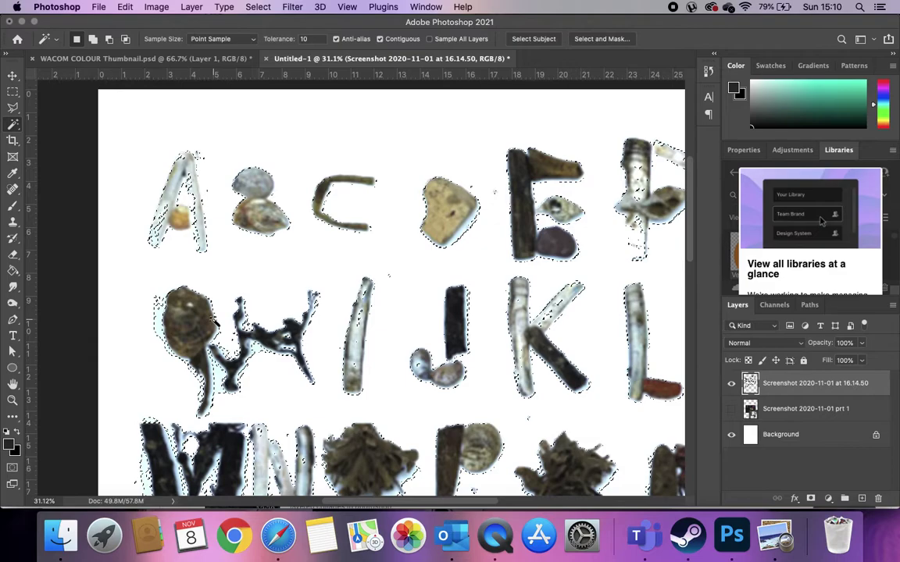
{"action": "scroll", "coordinate": [221, 323], "scroll_direction": "down", "scroll_amount": 3}
{"action": "left_click", "coordinate": [231, 298]}
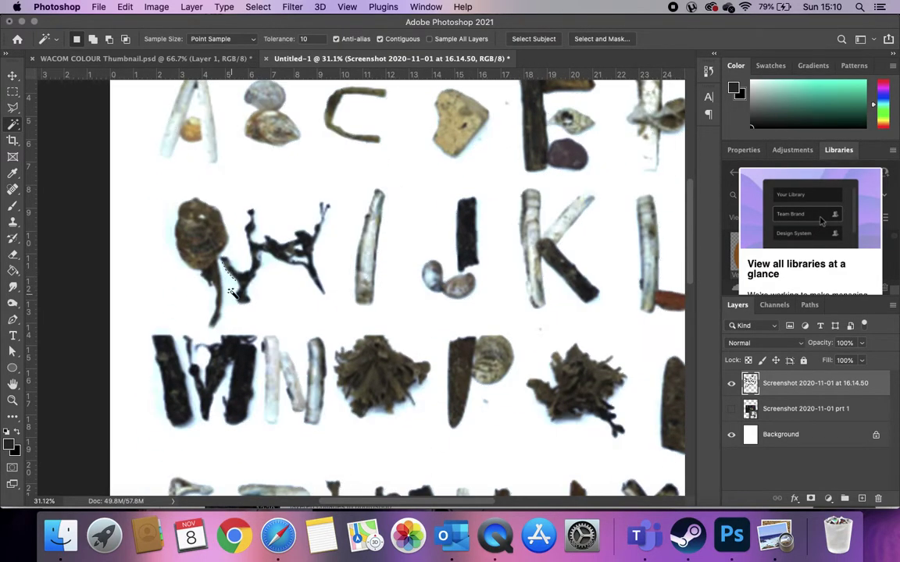
{"action": "scroll", "coordinate": [266, 309], "scroll_direction": "down", "scroll_amount": 5}
{"action": "scroll", "coordinate": [312, 301], "scroll_direction": "up", "scroll_amount": 5}
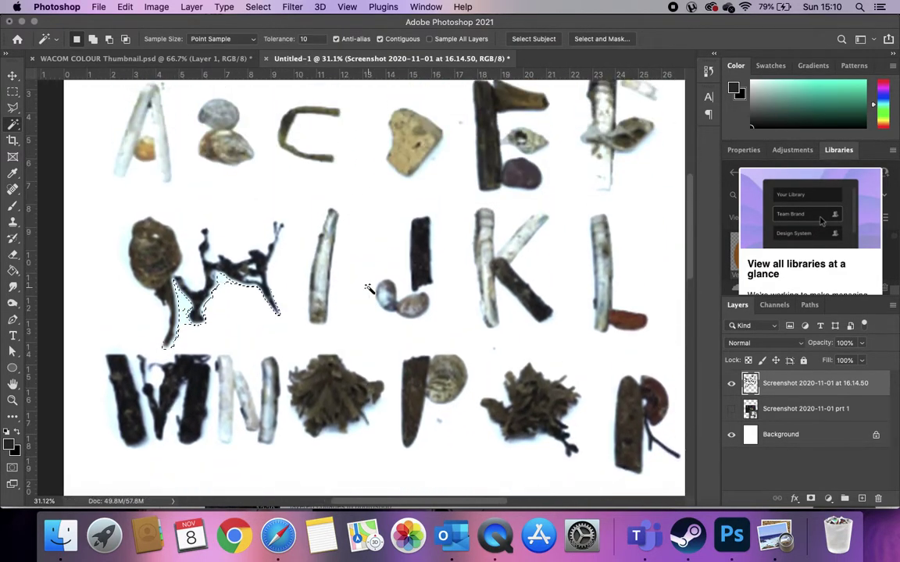
{"action": "scroll", "coordinate": [359, 291], "scroll_direction": "down", "scroll_amount": 2}
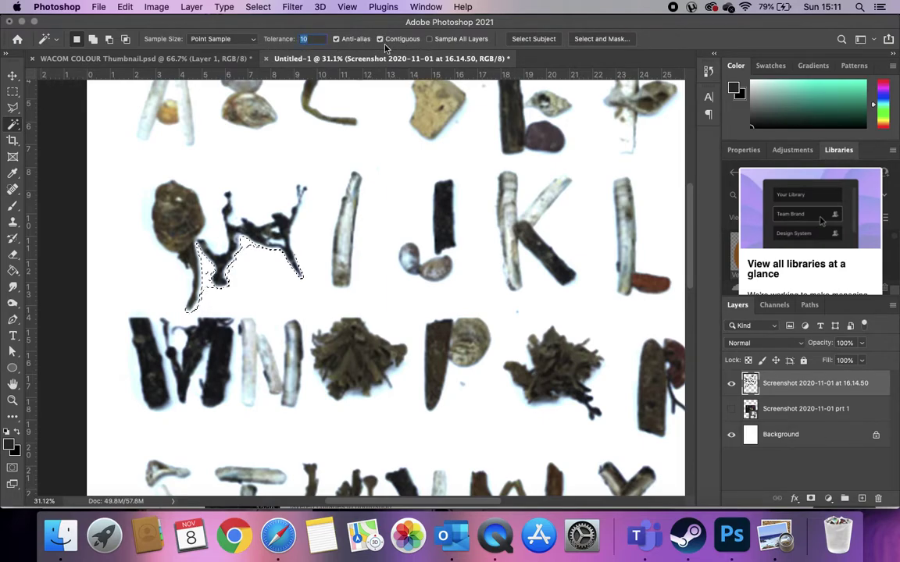
Step: Select the leftover fringe along the outer edge of the G with the Magic Wand
{"action": "left_click", "coordinate": [147, 205]}
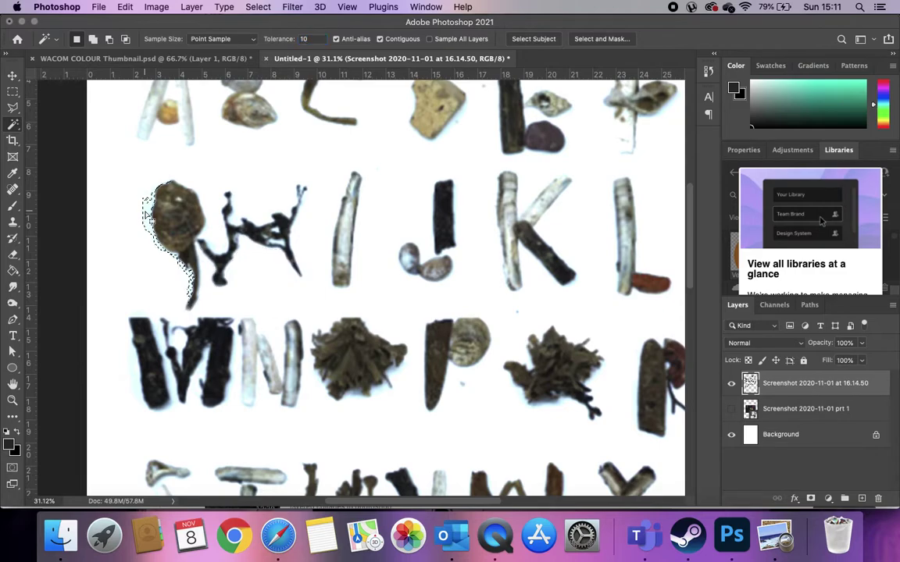
{"action": "left_click", "coordinate": [147, 197]}
{"action": "left_click", "coordinate": [147, 196]}
{"action": "scroll", "coordinate": [402, 248], "scroll_direction": "up", "scroll_amount": 5}
{"action": "scroll", "coordinate": [402, 248], "scroll_direction": "right", "scroll_amount": 3}
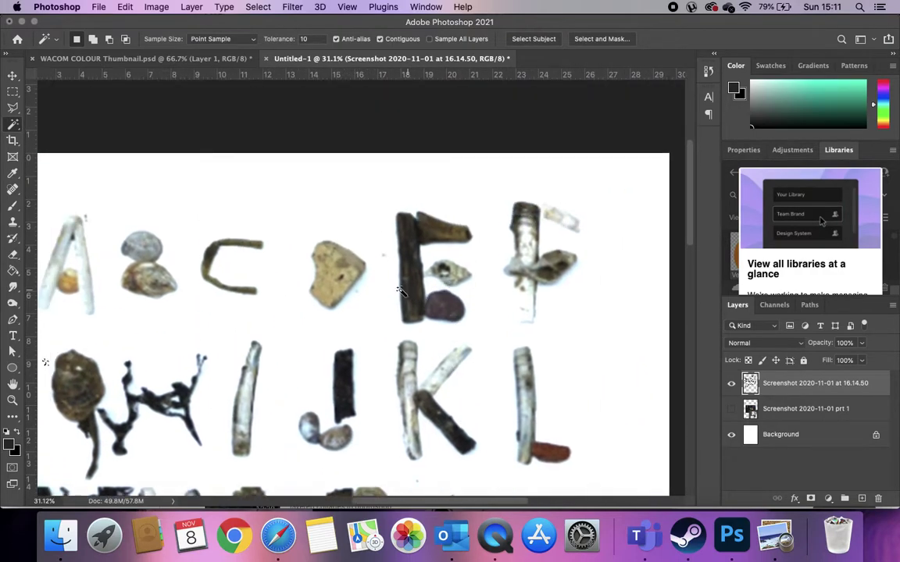
Step: Set the Magic Wand tolerance to 20 and select the leftover fringe around the D
{"action": "left_click", "coordinate": [357, 295]}
{"action": "left_click", "coordinate": [301, 39]}
{"action": "type", "text": "20"}
{"action": "left_click", "coordinate": [358, 296]}
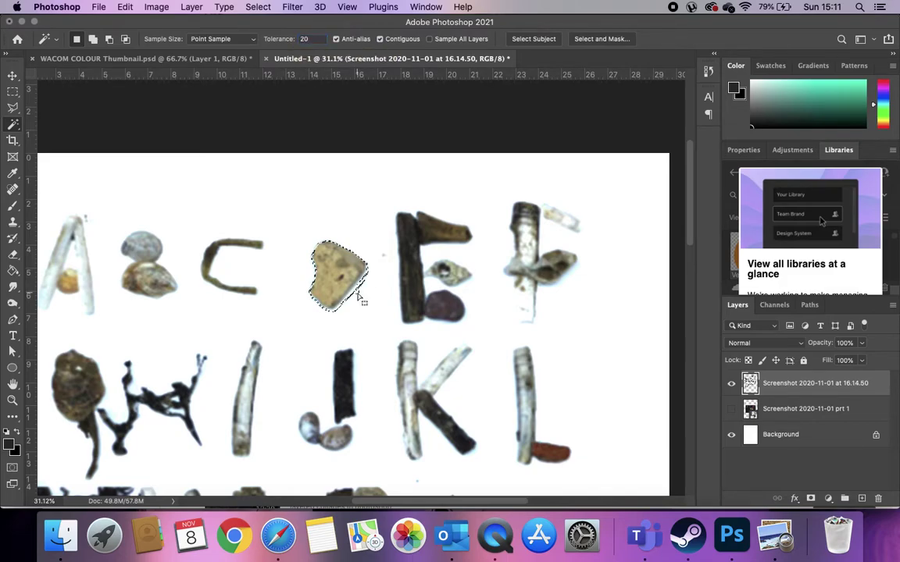
{"action": "left_click", "coordinate": [362, 297]}
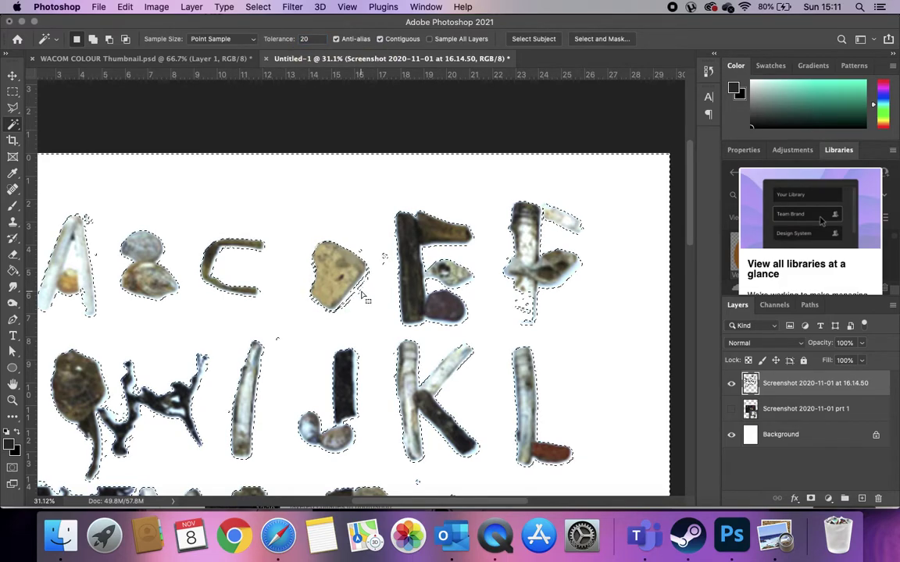
{"action": "scroll", "coordinate": [361, 297], "scroll_direction": "down", "scroll_amount": 1}
{"action": "scroll", "coordinate": [362, 297], "scroll_direction": "left", "scroll_amount": 1}
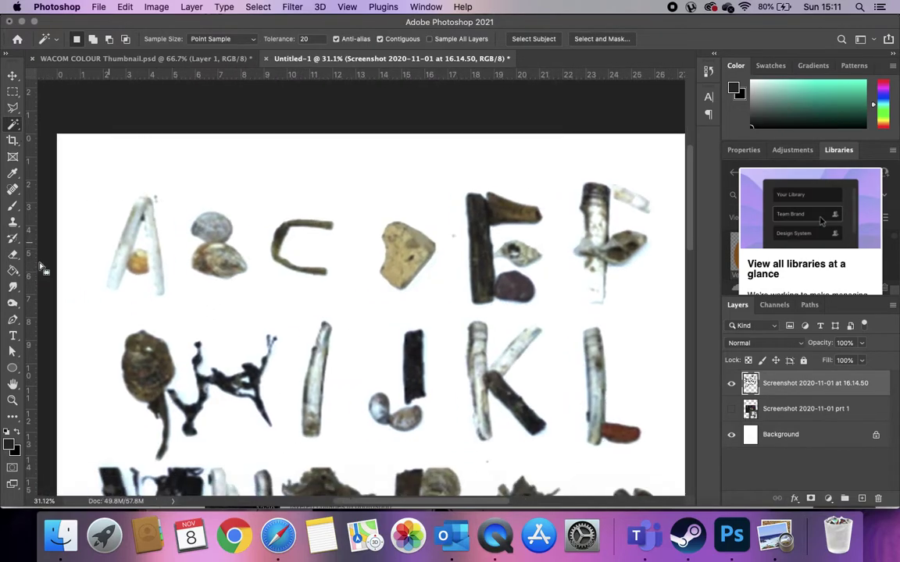
Step: Select the fringe around the E and beneath the F's shell with the Magic Wand, finishing with nothing selected
{"action": "left_click", "coordinate": [512, 303]}
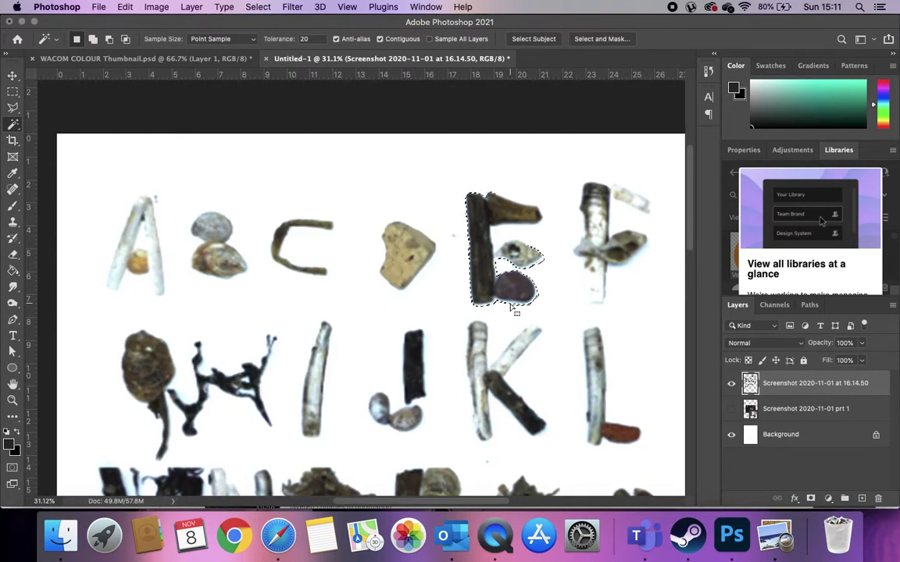
{"action": "scroll", "coordinate": [511, 305], "scroll_direction": "down", "scroll_amount": 3}
{"action": "scroll", "coordinate": [512, 305], "scroll_direction": "right", "scroll_amount": 1}
{"action": "left_click", "coordinate": [609, 196]}
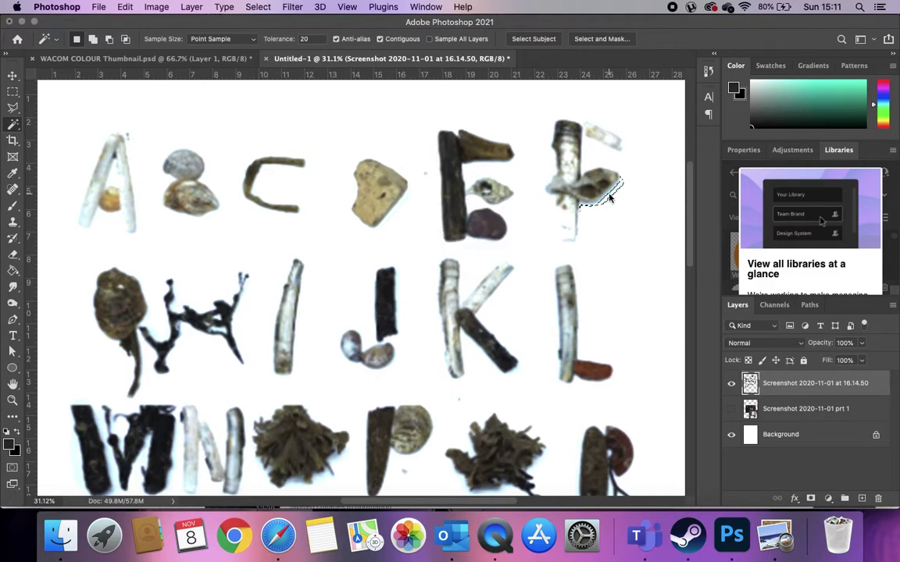
{"action": "scroll", "coordinate": [609, 196], "scroll_direction": "down", "scroll_amount": 10}
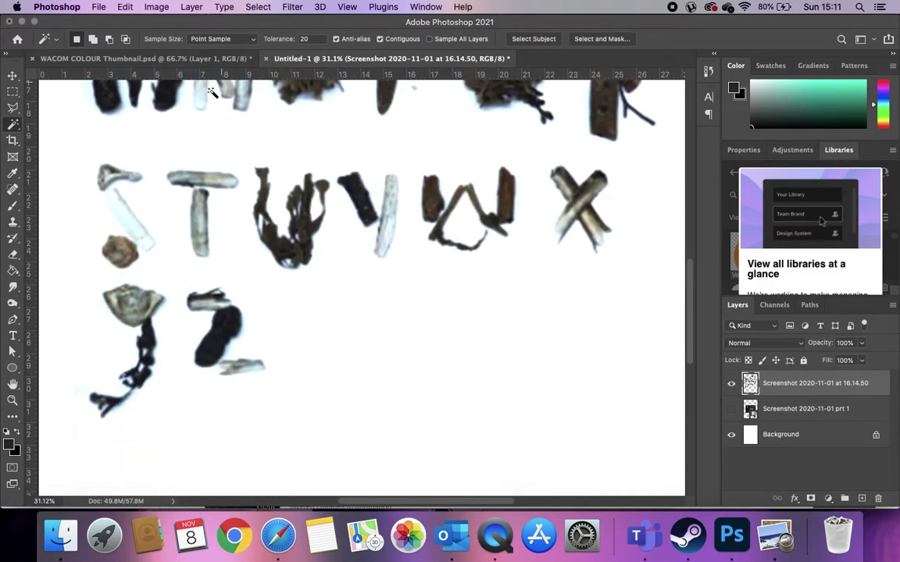
{"action": "scroll", "coordinate": [155, 242], "scroll_direction": "up", "scroll_amount": 10}
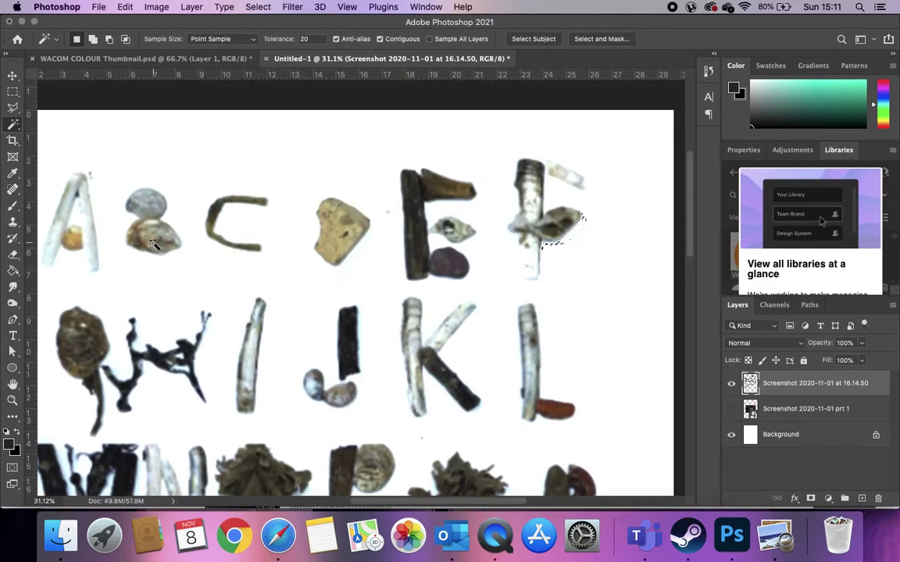
{"action": "key", "text": "super+d"}
{"action": "scroll", "coordinate": [186, 303], "scroll_direction": "up", "scroll_amount": 5}
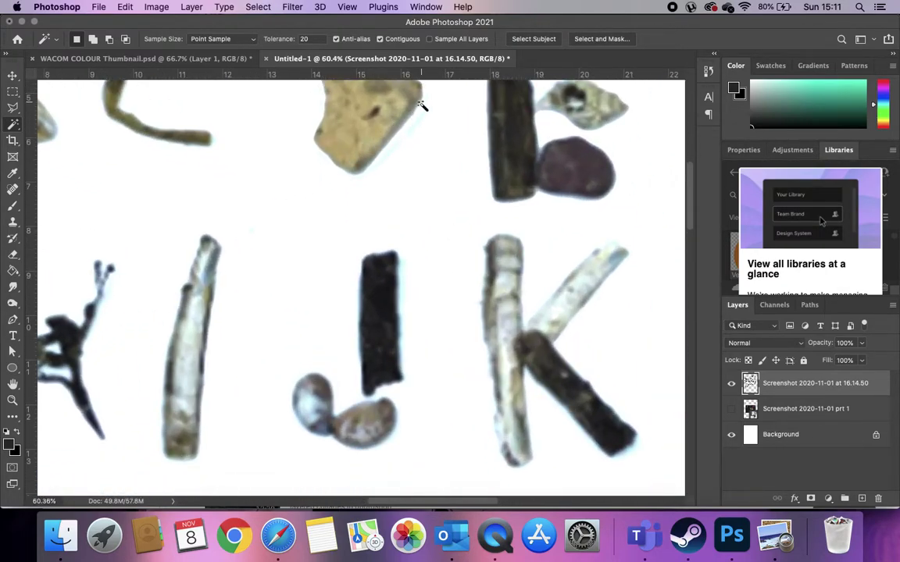
Step: Erase the leftover fringe along the D's lower slanted edge with the 30-pixel Eraser
{"action": "left_click", "coordinate": [12, 254]}
{"action": "mouse_move", "coordinate": [431, 91]}
{"action": "left_mouse_down"}
{"action": "mouse_move", "coordinate": [379, 167]}
{"action": "mouse_move", "coordinate": [362, 179]}
{"action": "mouse_move", "coordinate": [340, 172]}
{"action": "left_mouse_up"}
{"action": "scroll", "coordinate": [329, 224], "scroll_direction": "right", "scroll_amount": 1}
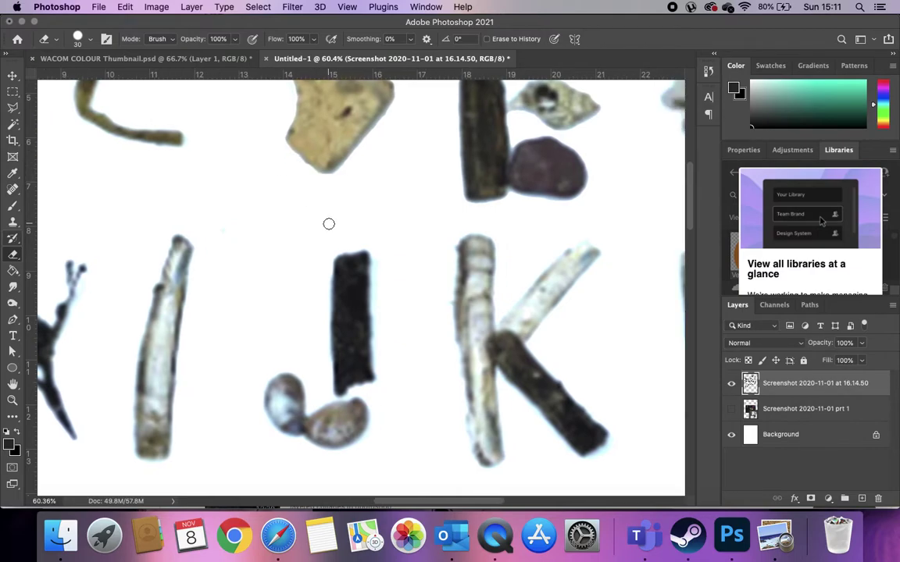
Step: Erase the tinted fringe between the first thick stem and the thin twig of the M
{"action": "scroll", "coordinate": [329, 224], "scroll_direction": "left", "scroll_amount": 10}
{"action": "scroll", "coordinate": [329, 224], "scroll_direction": "down", "scroll_amount": 4}
{"action": "scroll", "coordinate": [328, 224], "scroll_direction": "right", "scroll_amount": 2}
{"action": "scroll", "coordinate": [329, 224], "scroll_direction": "down", "scroll_amount": 2}
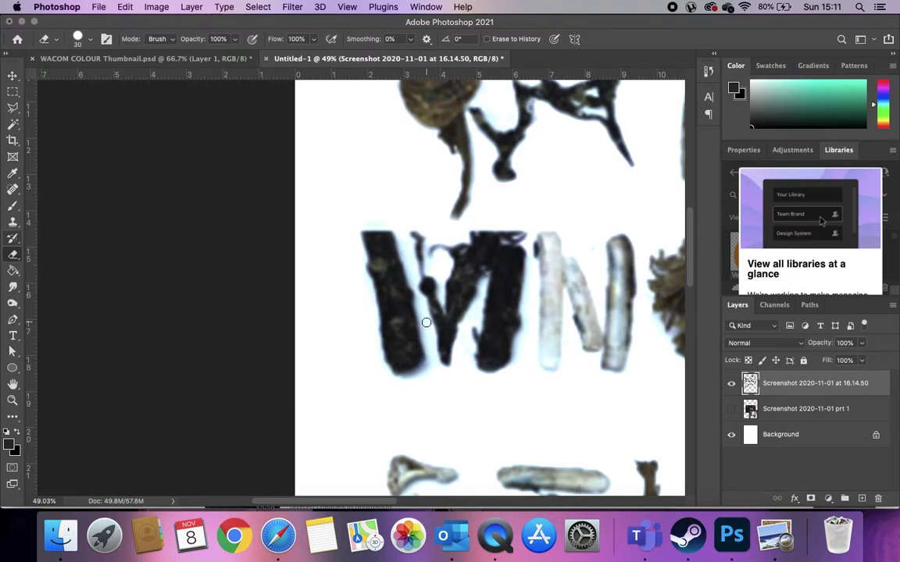
{"action": "mouse_move", "coordinate": [435, 368]}
{"action": "left_mouse_down"}
{"action": "mouse_move", "coordinate": [380, 376]}
{"action": "mouse_move", "coordinate": [425, 368]}
{"action": "mouse_move", "coordinate": [432, 354]}
{"action": "mouse_move", "coordinate": [423, 306]}
{"action": "mouse_move", "coordinate": [428, 333]}
{"action": "left_mouse_up"}
{"action": "mouse_move", "coordinate": [405, 235]}
{"action": "left_mouse_down"}
{"action": "mouse_move", "coordinate": [413, 275]}
{"action": "mouse_move", "coordinate": [405, 224]}
{"action": "left_mouse_up"}
{"action": "scroll", "coordinate": [347, 224], "scroll_direction": "right", "scroll_amount": 10}
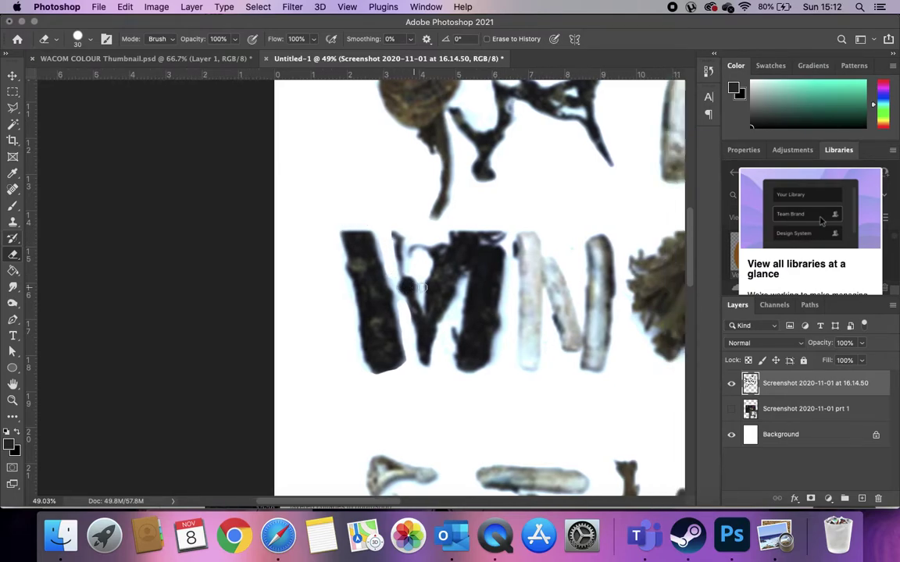
Step: Examine the edges of the remaining letters across the page for leftover background fringe
{"action": "scroll", "coordinate": [567, 289], "scroll_direction": "right", "scroll_amount": 10}
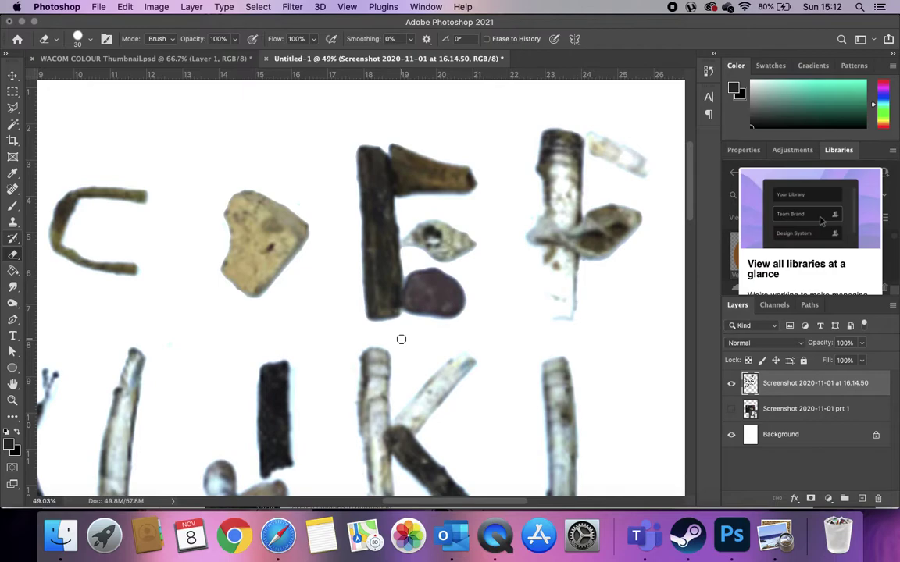
{"action": "scroll", "coordinate": [400, 339], "scroll_direction": "down", "scroll_amount": 5}
{"action": "scroll", "coordinate": [399, 340], "scroll_direction": "left", "scroll_amount": 2}
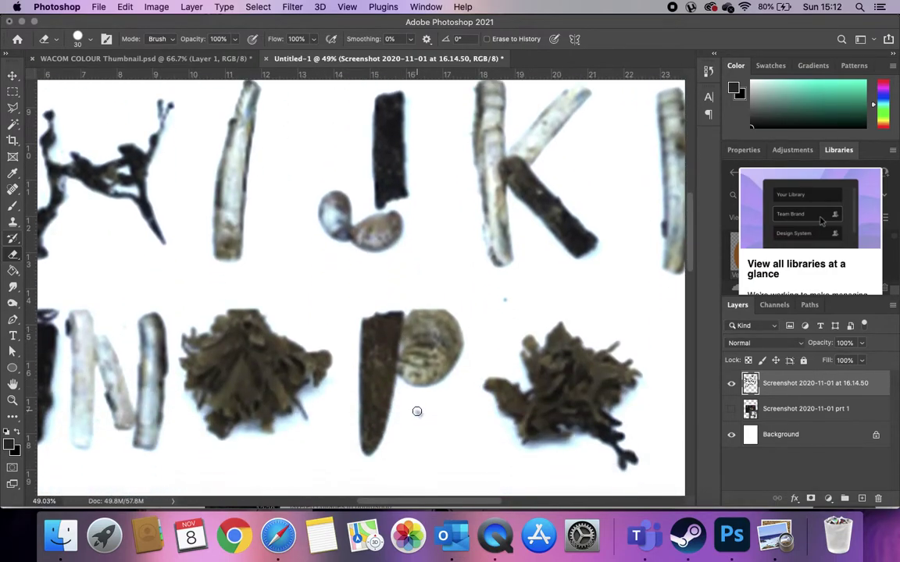
{"action": "scroll", "coordinate": [507, 301], "scroll_direction": "down", "scroll_amount": 3}
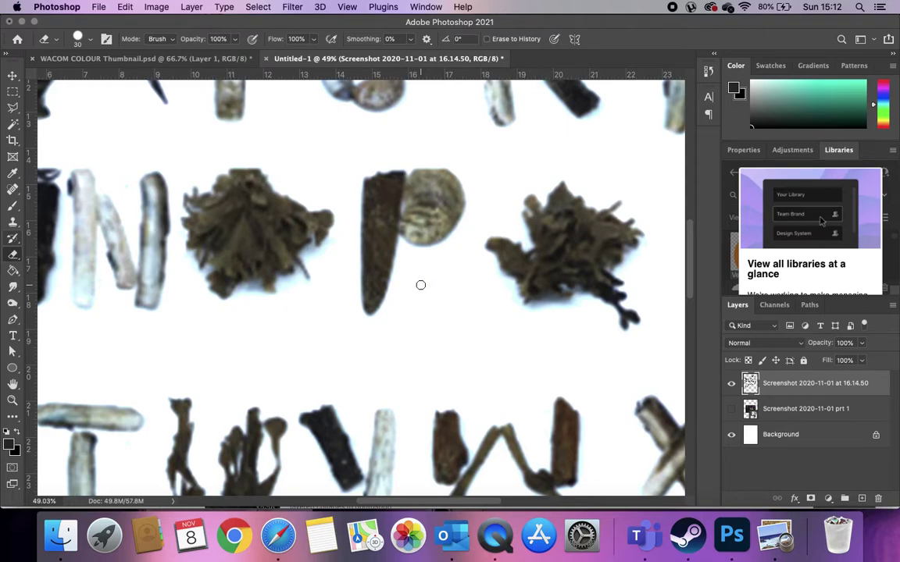
{"action": "scroll", "coordinate": [420, 273], "scroll_direction": "down", "scroll_amount": 5}
{"action": "scroll", "coordinate": [420, 273], "scroll_direction": "left", "scroll_amount": 5}
{"action": "scroll", "coordinate": [420, 285], "scroll_direction": "down", "scroll_amount": 5}
{"action": "scroll", "coordinate": [420, 282], "scroll_direction": "right", "scroll_amount": 2}
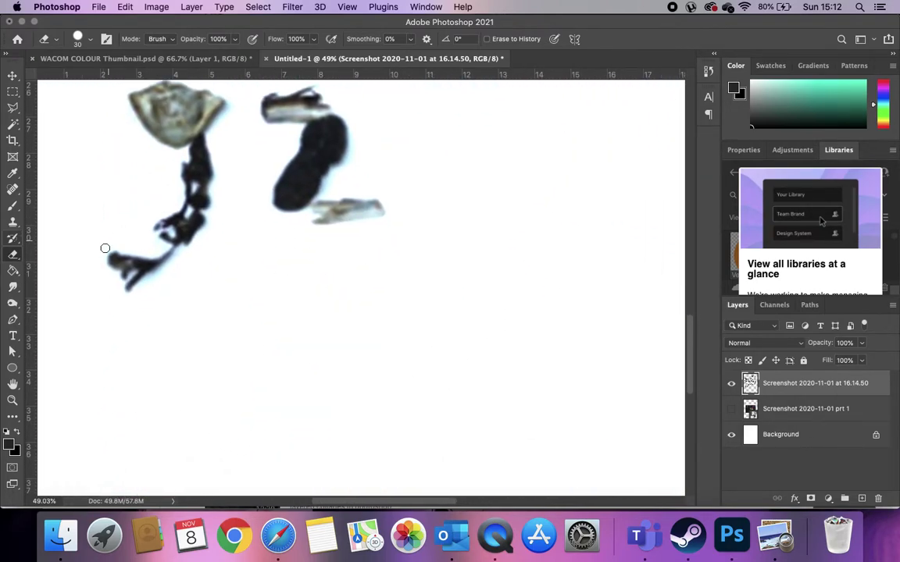
{"action": "scroll", "coordinate": [399, 313], "scroll_direction": "right", "scroll_amount": 5}
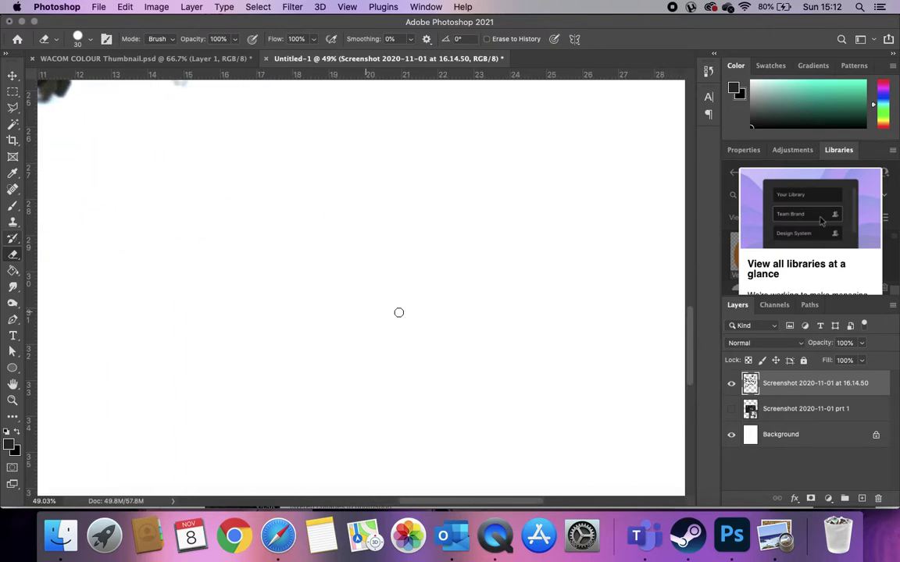
{"action": "scroll", "coordinate": [398, 313], "scroll_direction": "left", "scroll_amount": 5}
{"action": "scroll", "coordinate": [398, 313], "scroll_direction": "up", "scroll_amount": 3}
Step: Select the whole alphabet layer with the Move tool and shift it slightly on the page
{"action": "scroll", "coordinate": [398, 312], "scroll_direction": "down", "scroll_amount": 10}
{"action": "scroll", "coordinate": [390, 312], "scroll_direction": "down", "scroll_amount": 1}
{"action": "left_click", "coordinate": [12, 76]}
{"action": "left_click", "coordinate": [115, 142]}
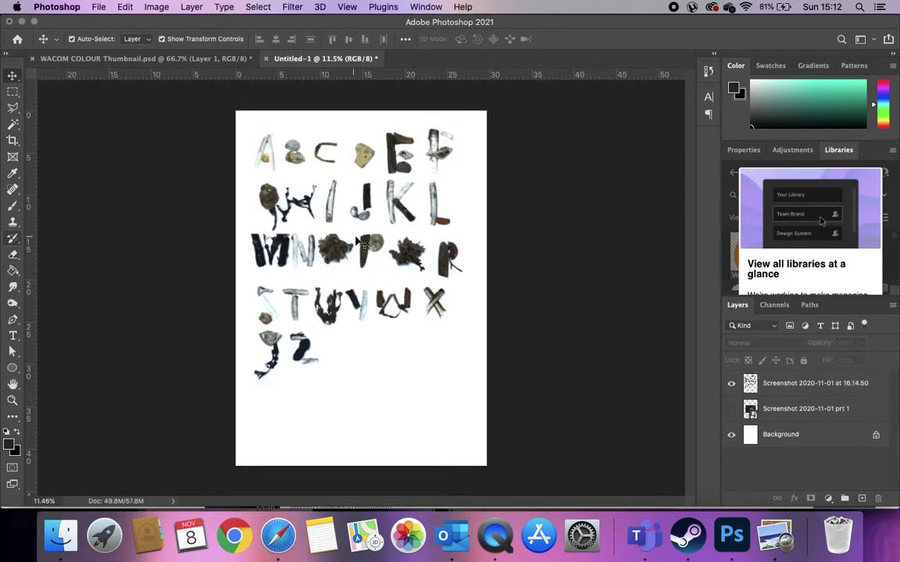
{"action": "left_click", "coordinate": [374, 214]}
{"action": "left_click_drag", "start_coordinate": [374, 214], "coordinate": [376, 219]}
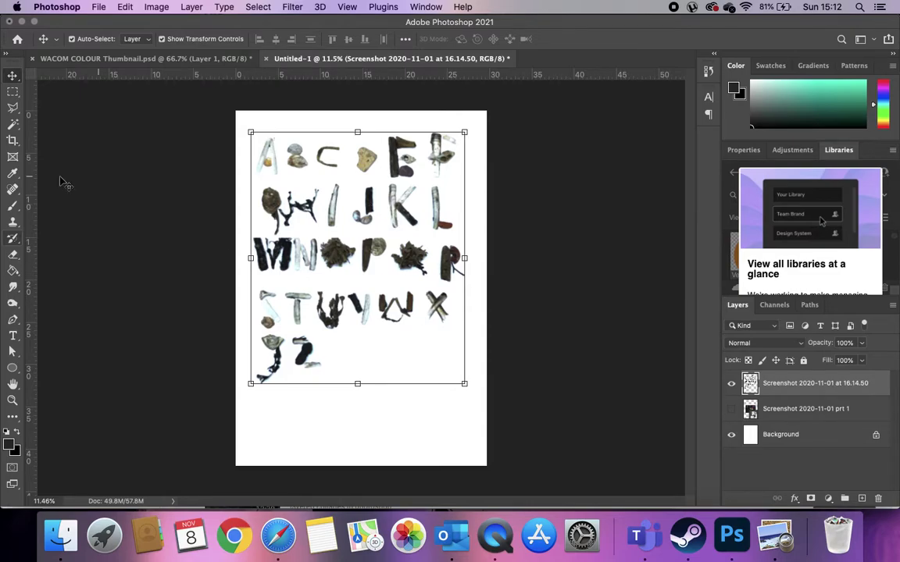
Step: Outline the S with the Polygonal Lasso, copy it to a new layer, and move the copy below the alphabet
{"action": "left_click", "coordinate": [13, 107]}
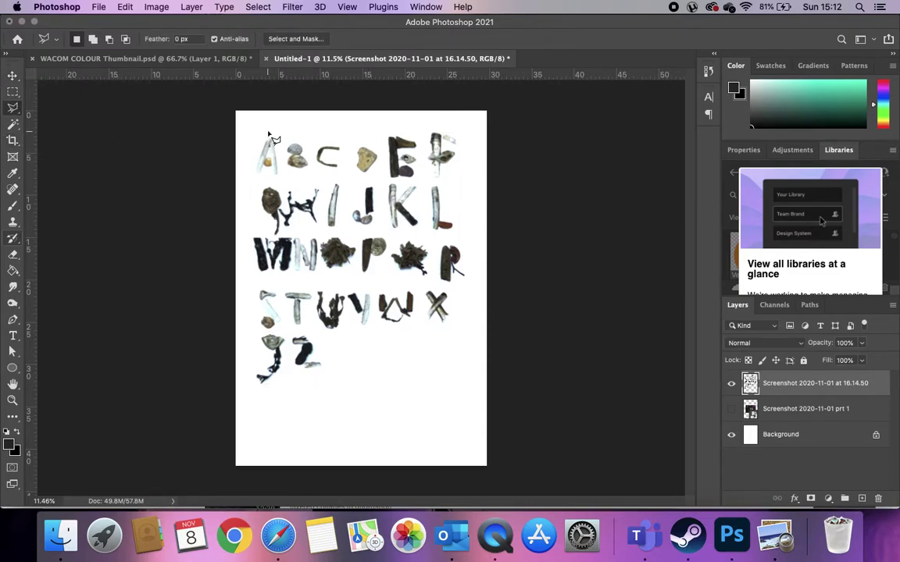
{"action": "mouse_move", "coordinate": [268, 291]}
{"action": "left_mouse_down"}
{"action": "mouse_move", "coordinate": [286, 289]}
{"action": "mouse_move", "coordinate": [281, 332]}
{"action": "mouse_move", "coordinate": [253, 335]}
{"action": "left_mouse_up"}
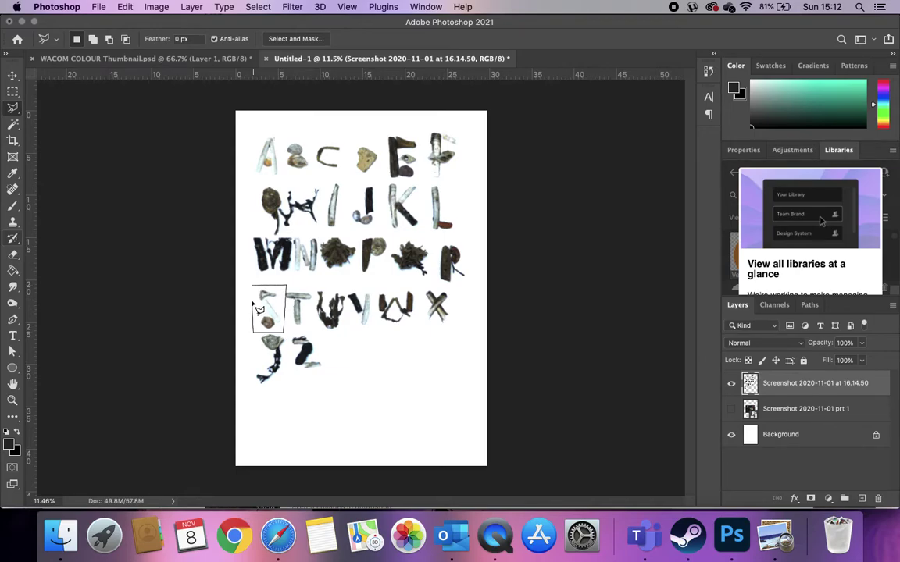
{"action": "key", "text": "super+j"}
{"action": "key", "text": "v"}
{"action": "left_click_drag", "start_coordinate": [265, 301], "coordinate": [275, 419]}
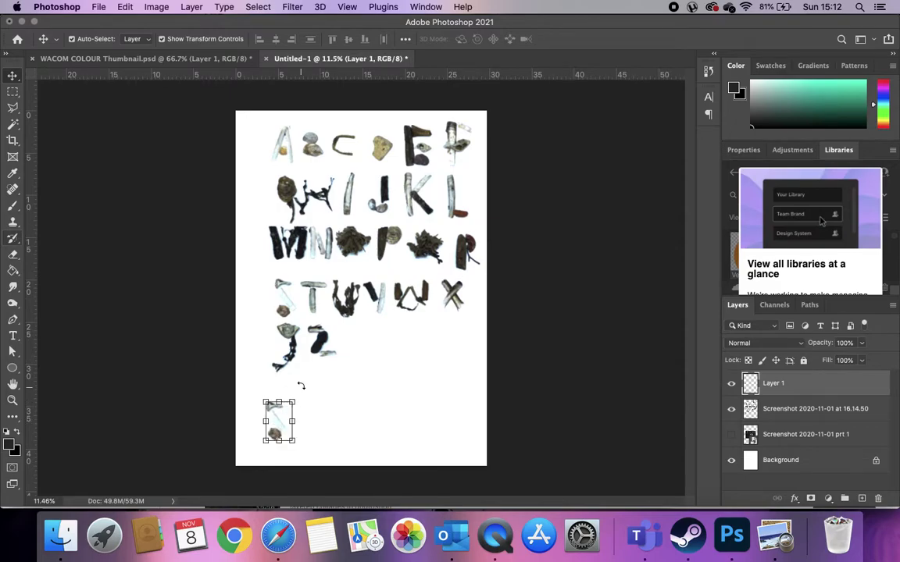
Step: Move the alphabet layer slightly left on the page and reselect the copied S
{"action": "left_click", "coordinate": [386, 360]}
{"action": "left_click_drag", "start_coordinate": [321, 342], "coordinate": [307, 341]}
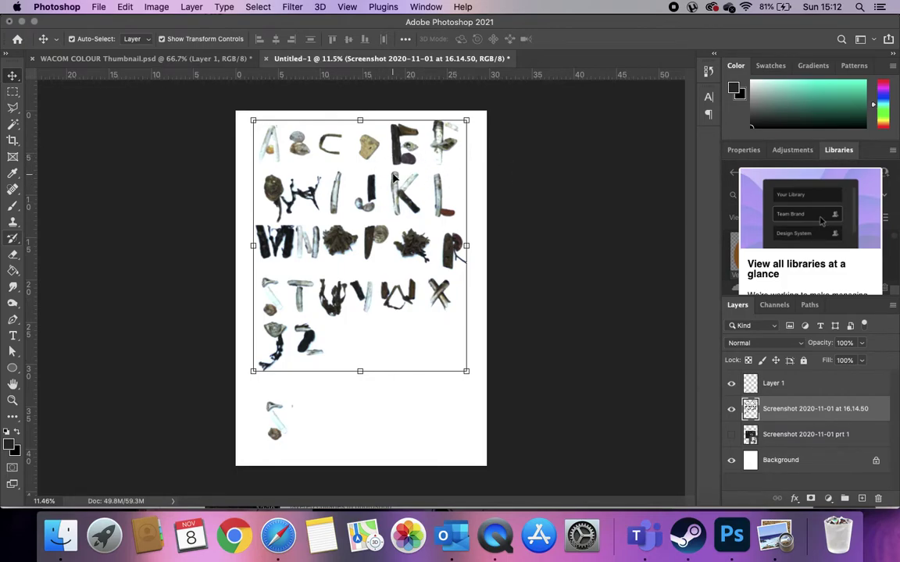
{"action": "left_click", "coordinate": [273, 412]}
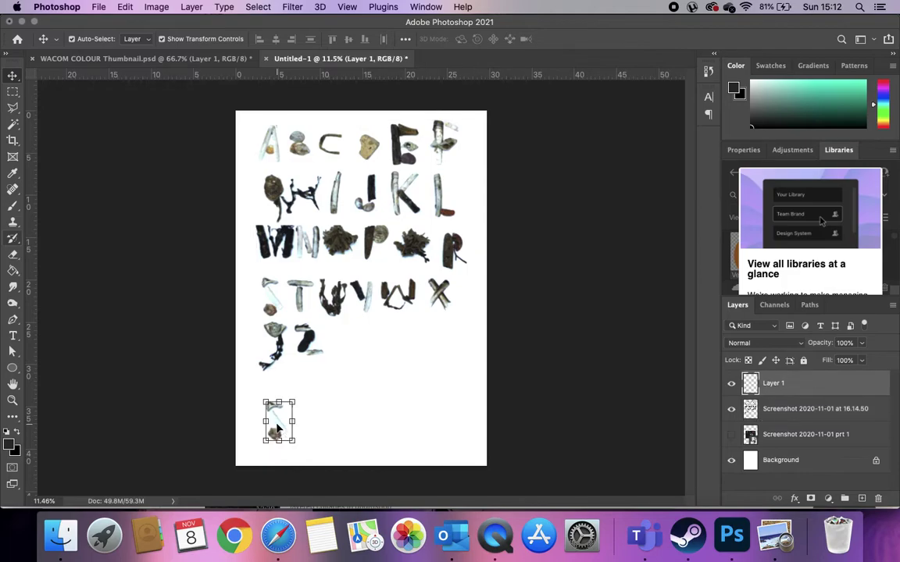
{"action": "scroll", "coordinate": [281, 431], "scroll_direction": "up", "scroll_amount": 3}
{"action": "scroll", "coordinate": [277, 428], "scroll_direction": "down", "scroll_amount": 5}
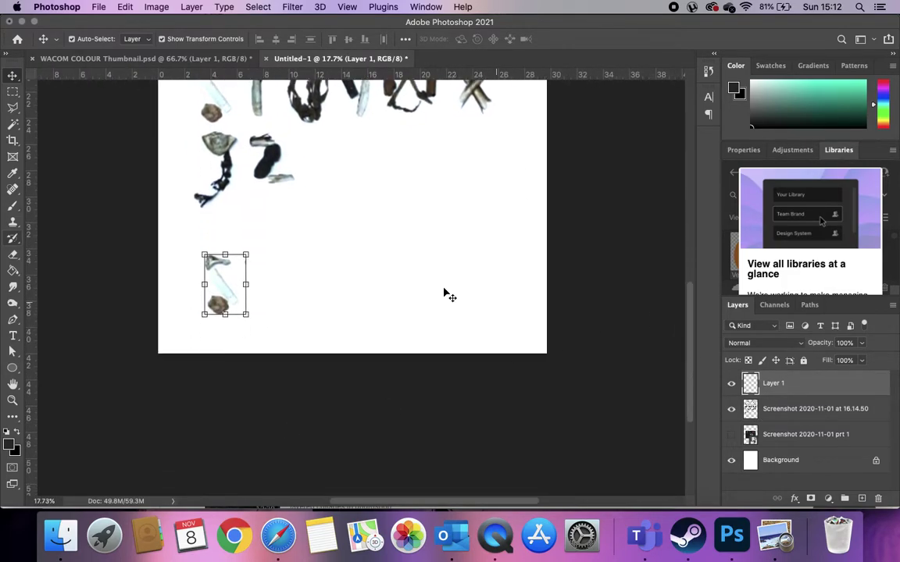
Step: Set the foreground color to bright cyan, 00deff, and return to the Move tool
{"action": "left_click", "coordinate": [19, 445]}
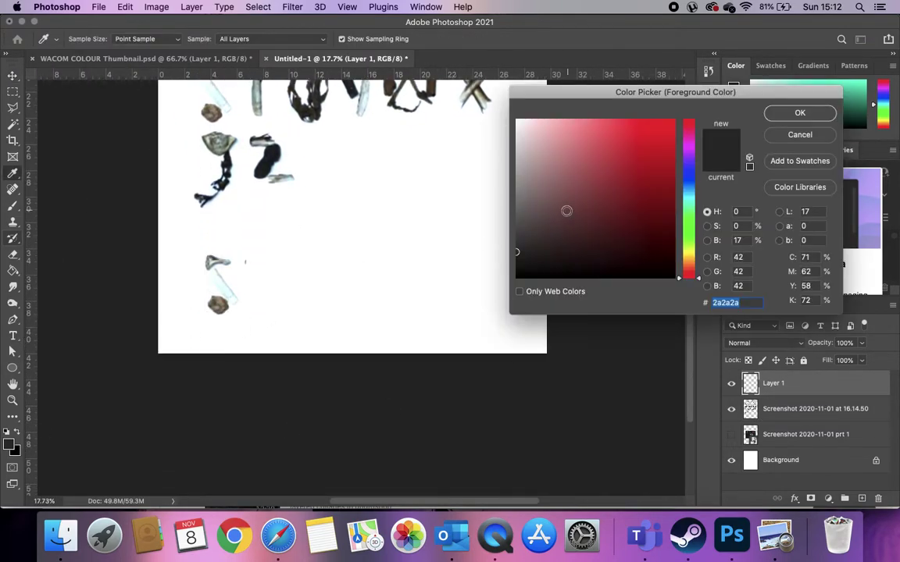
{"action": "left_click", "coordinate": [691, 200]}
{"action": "left_click_drag", "start_coordinate": [694, 200], "coordinate": [693, 195]}
{"action": "left_click_drag", "start_coordinate": [668, 125], "coordinate": [700, 110]}
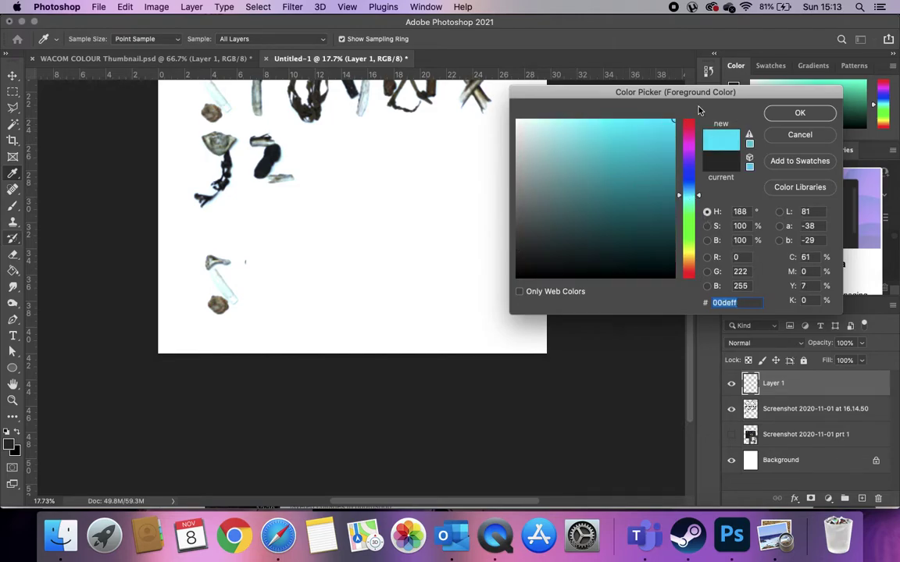
{"action": "left_click", "coordinate": [809, 115]}
{"action": "key", "text": "v"}
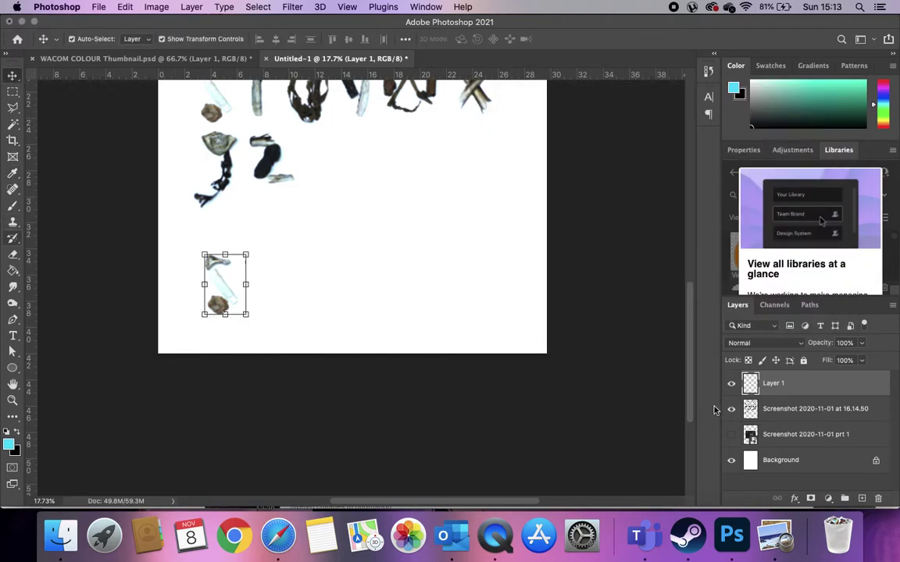
Step: Add a new layer directly above the Background and fill it with the cyan foreground color
{"action": "left_click", "coordinate": [862, 499]}
{"action": "left_click_drag", "start_coordinate": [789, 383], "coordinate": [773, 447]}
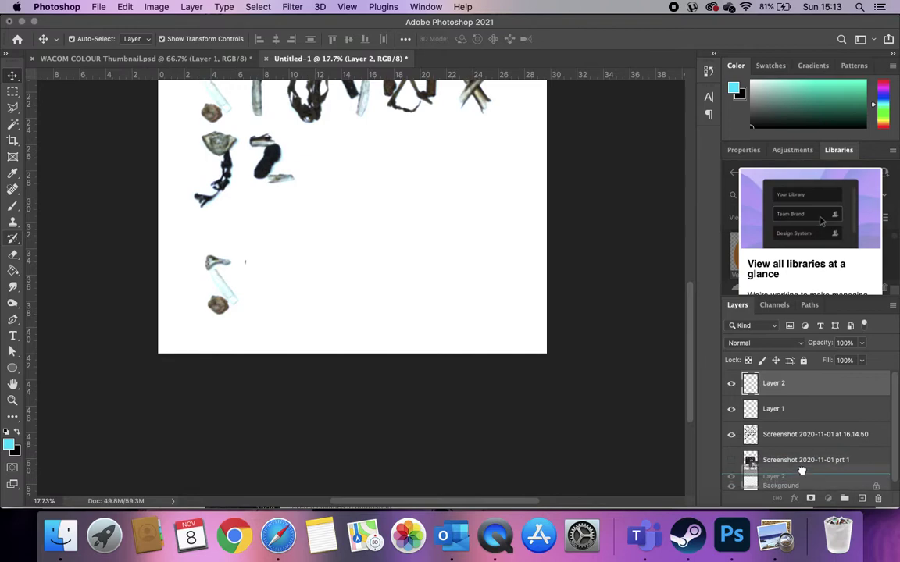
{"action": "left_click", "coordinate": [13, 270]}
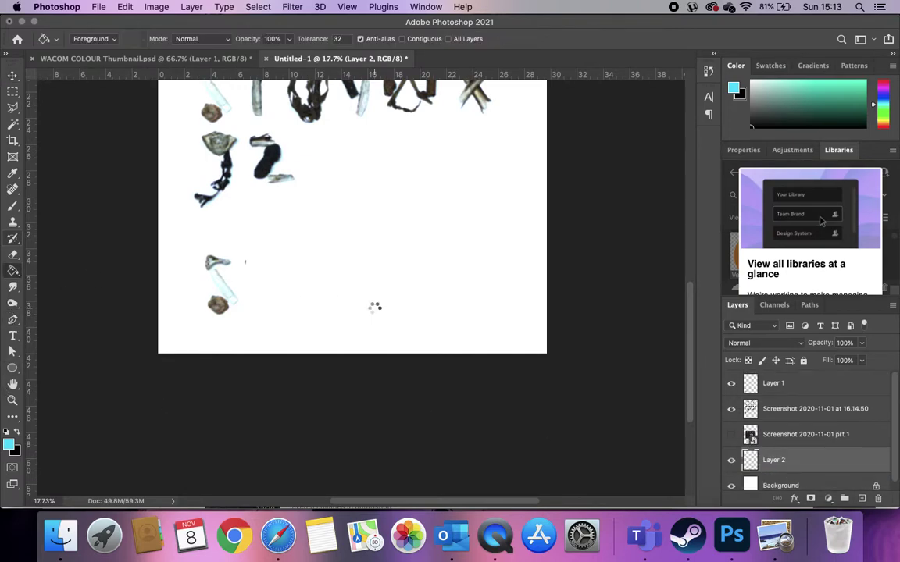
{"action": "left_click", "coordinate": [378, 311]}
{"action": "left_click", "coordinate": [12, 76]}
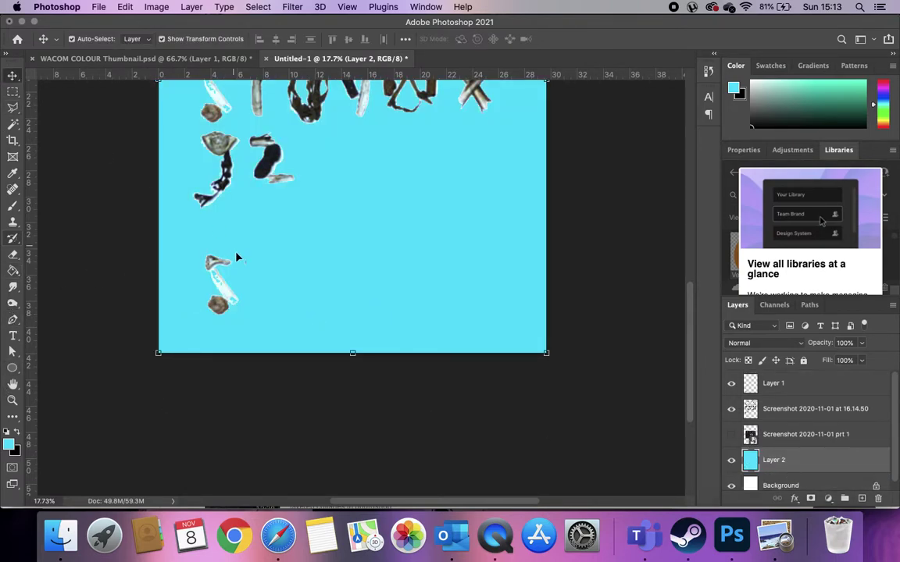
Step: Select the alphabet layer and preview different blend modes for it against the cyan background without applying one
{"action": "left_click", "coordinate": [224, 295]}
{"action": "scroll", "coordinate": [241, 306], "scroll_direction": "up", "scroll_amount": 3}
{"action": "left_click", "coordinate": [216, 170]}
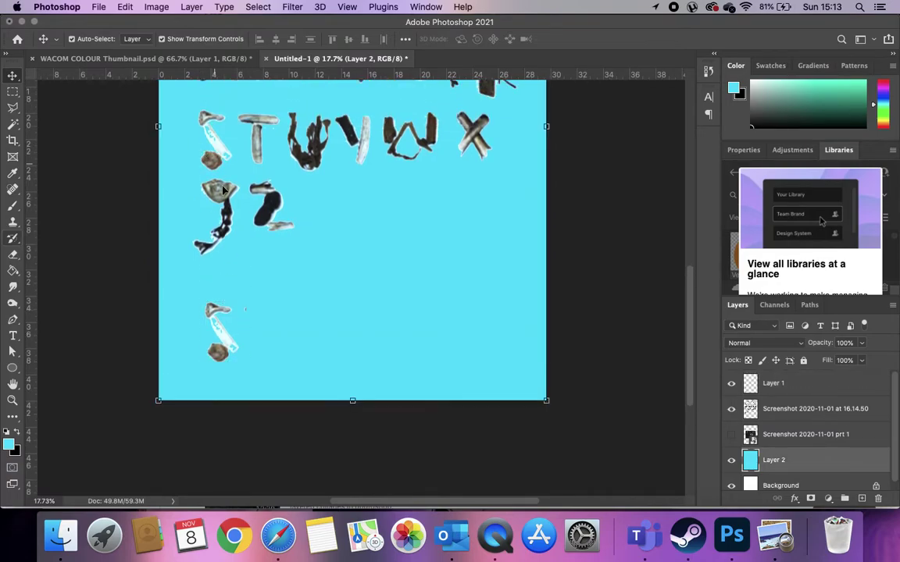
{"action": "scroll", "coordinate": [242, 251], "scroll_direction": "down", "scroll_amount": 2}
{"action": "scroll", "coordinate": [242, 250], "scroll_direction": "down", "scroll_amount": 2}
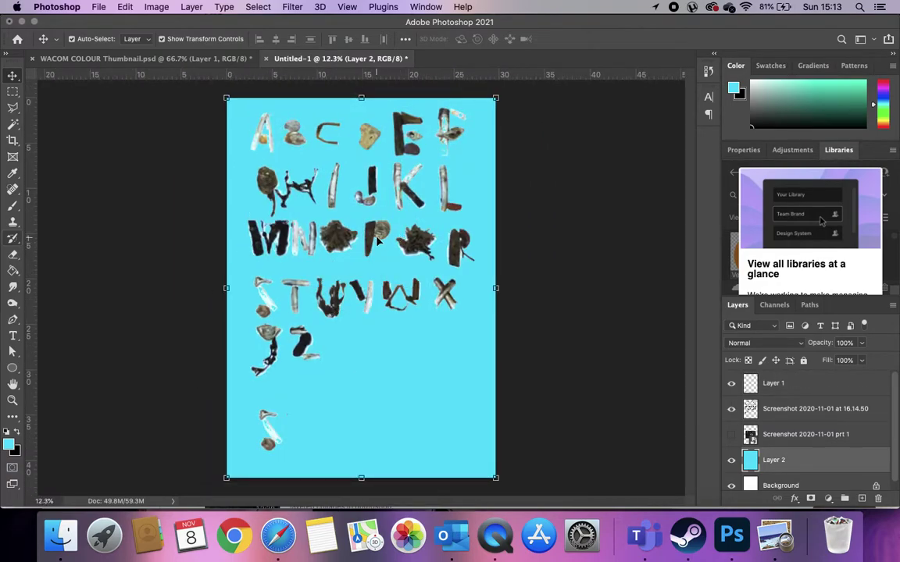
{"action": "left_click", "coordinate": [338, 212]}
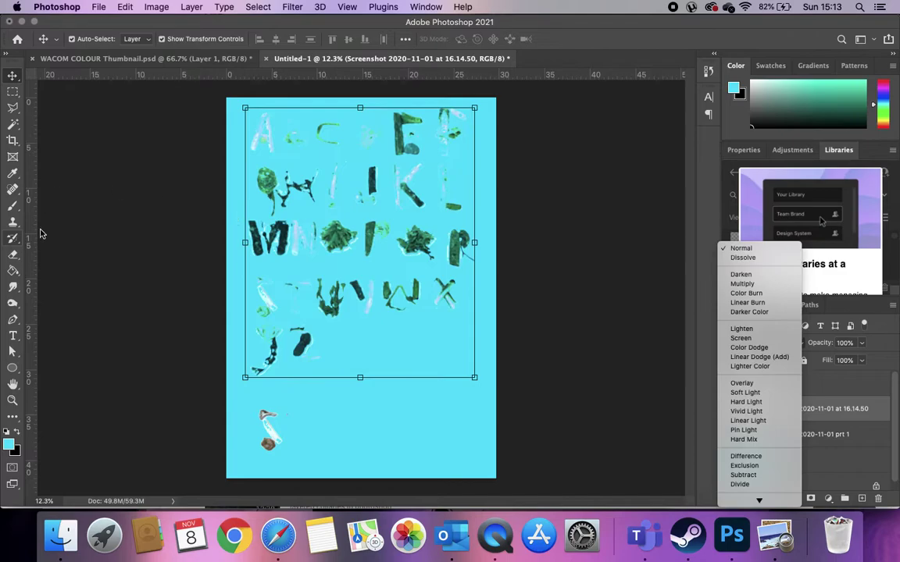
{"action": "left_click", "coordinate": [122, 126]}
Step: Colorize the alphabet layer purple-blue with Hue/Saturation, using a hue of about 245 and a saturation of 63
{"action": "left_click", "coordinate": [156, 6]}
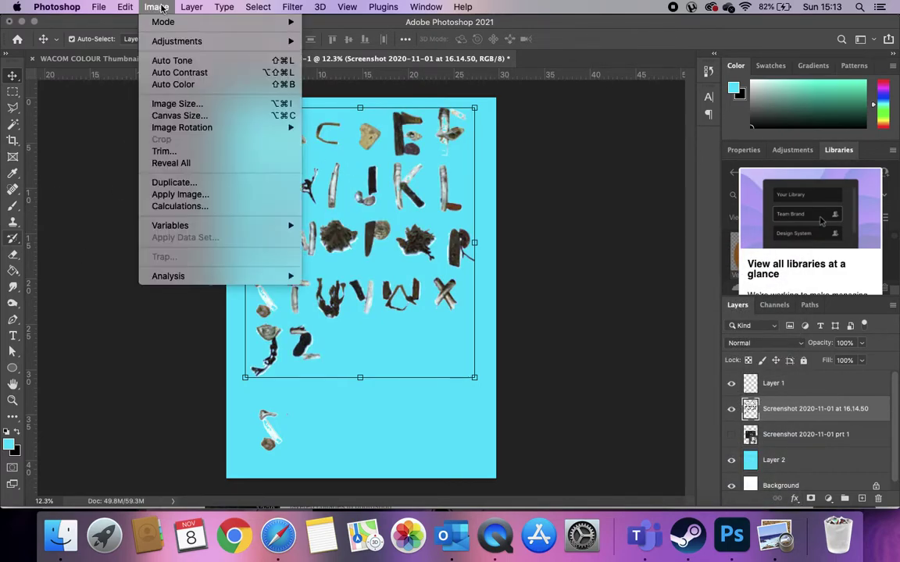
{"action": "mouse_move", "coordinate": [178, 41]}
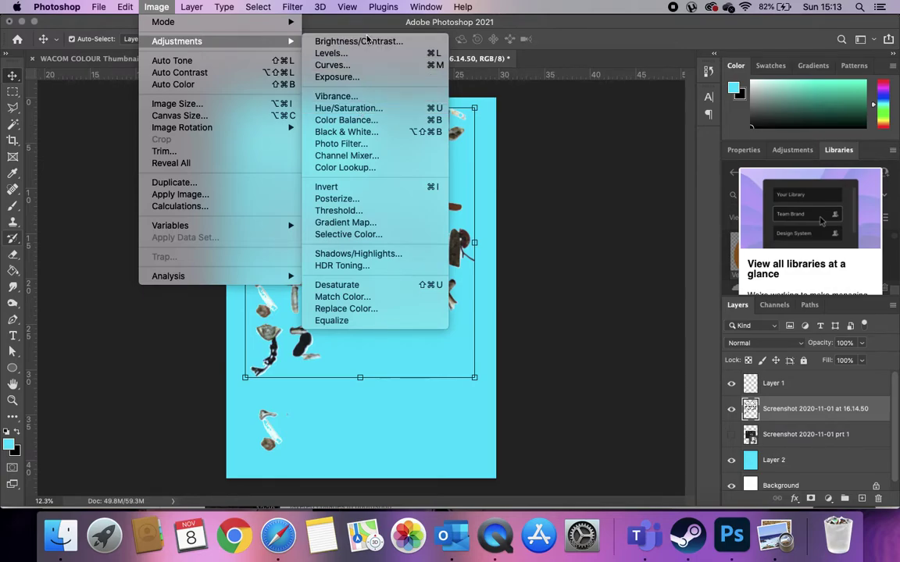
{"action": "left_click", "coordinate": [349, 108]}
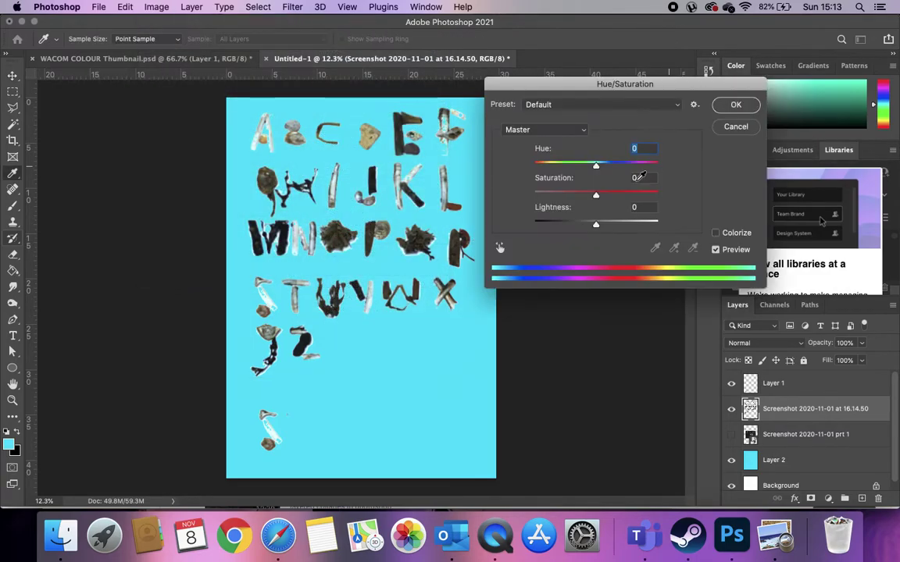
{"action": "left_click", "coordinate": [732, 234]}
{"action": "mouse_move", "coordinate": [634, 164]}
{"action": "left_mouse_down"}
{"action": "mouse_move", "coordinate": [602, 164]}
{"action": "mouse_move", "coordinate": [619, 166]}
{"action": "left_mouse_up"}
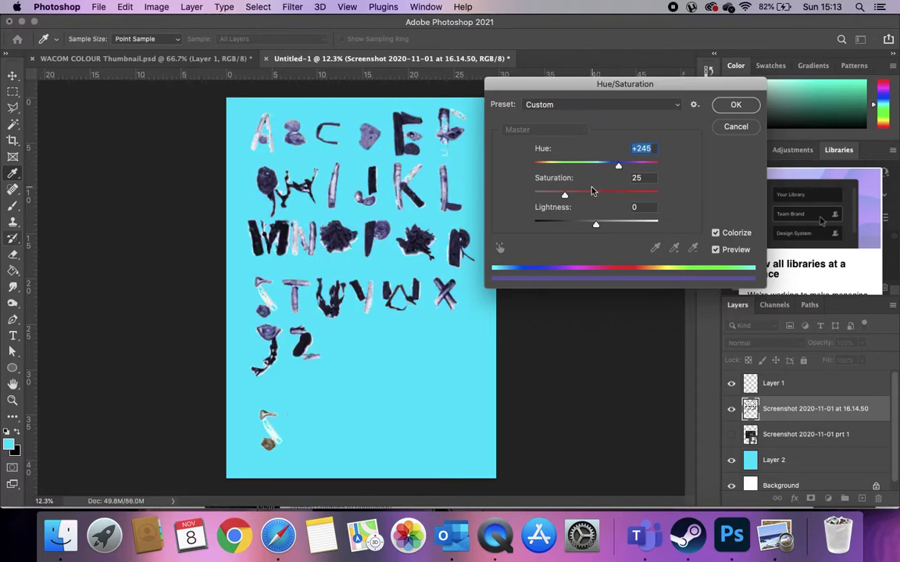
{"action": "left_click_drag", "start_coordinate": [597, 199], "coordinate": [611, 198]}
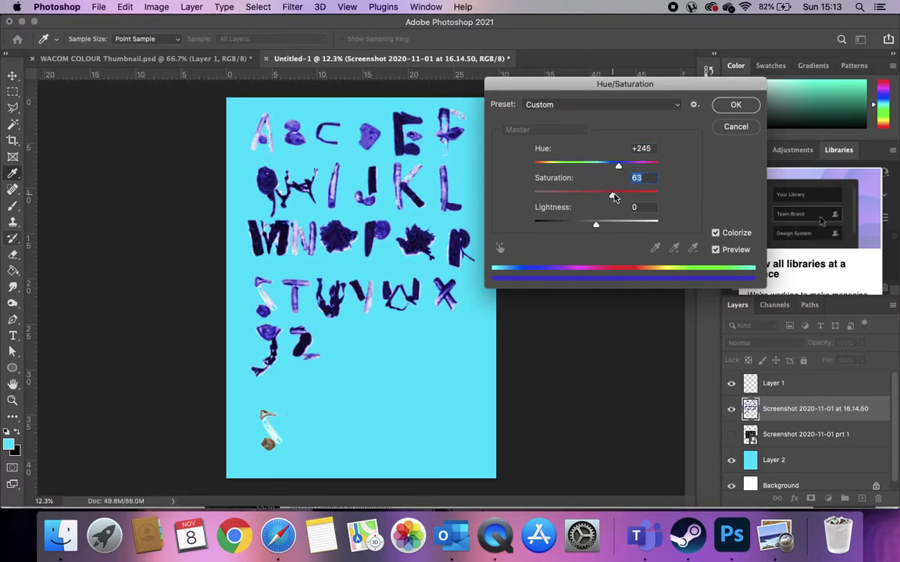
{"action": "left_click", "coordinate": [617, 165]}
{"action": "left_click", "coordinate": [732, 106]}
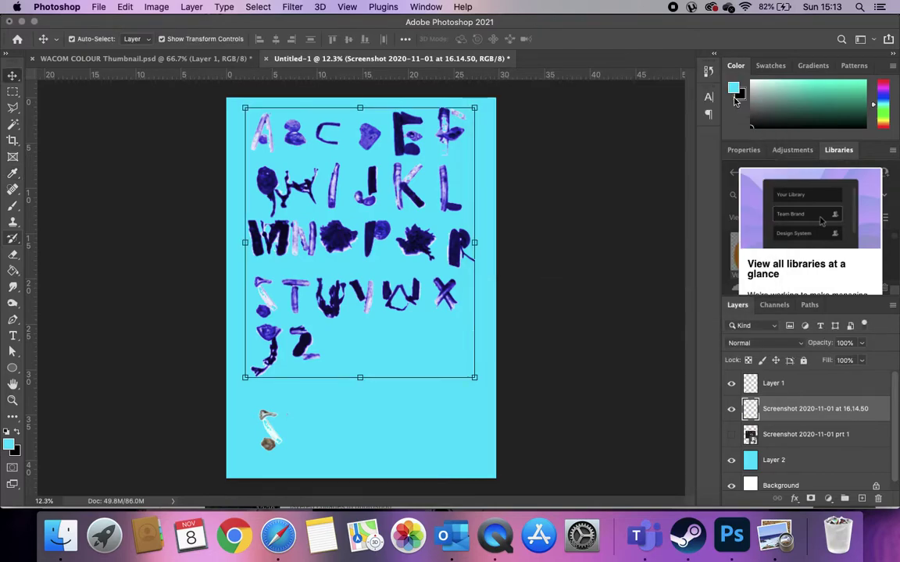
Step: Set the alphabet layer's blend mode to Multiply and deselect the layer
{"action": "left_click", "coordinate": [751, 343]}
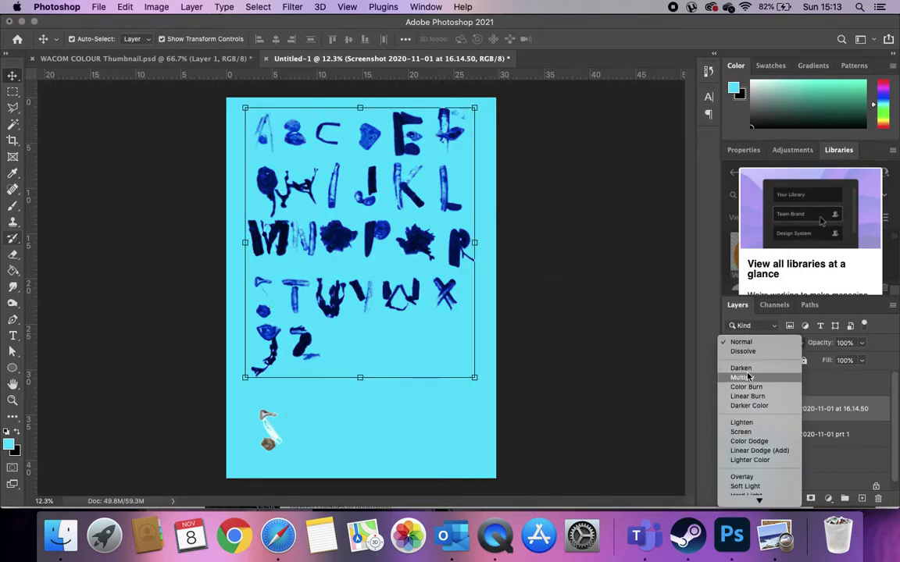
{"action": "left_click", "coordinate": [747, 378]}
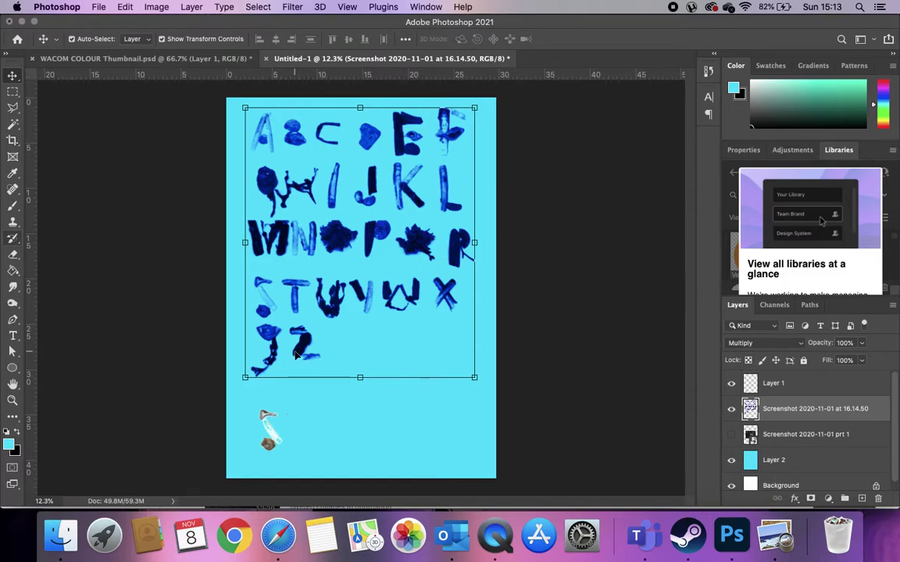
{"action": "left_click", "coordinate": [544, 410]}
Step: On the alphabet layer, erase a test strip across the stem of the P with a 30 px Eraser at 100% hardness
{"action": "scroll", "coordinate": [544, 410], "scroll_direction": "up", "scroll_amount": 1}
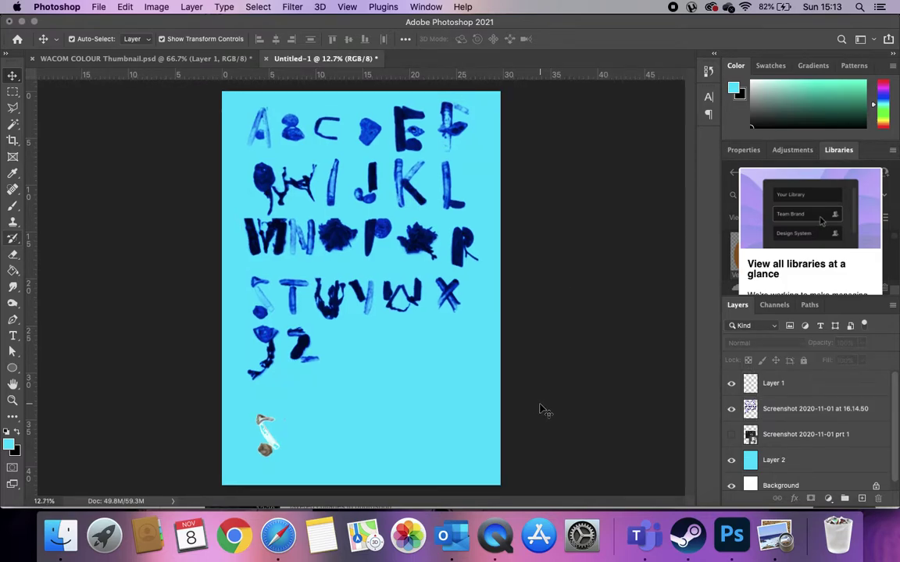
{"action": "scroll", "coordinate": [544, 410], "scroll_direction": "up", "scroll_amount": 3}
{"action": "scroll", "coordinate": [654, 307], "scroll_direction": "up", "scroll_amount": 4}
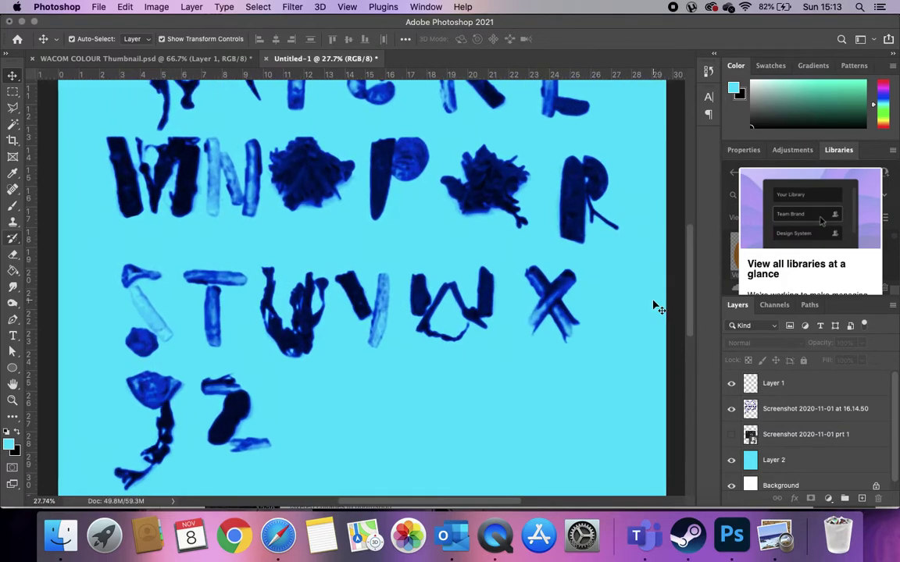
{"action": "scroll", "coordinate": [533, 310], "scroll_direction": "down", "scroll_amount": 2}
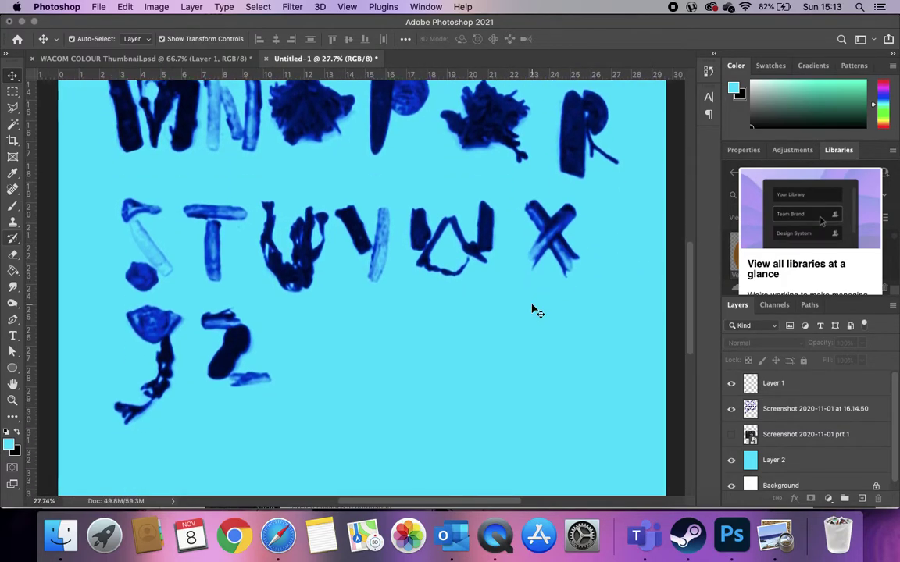
{"action": "left_click", "coordinate": [801, 418]}
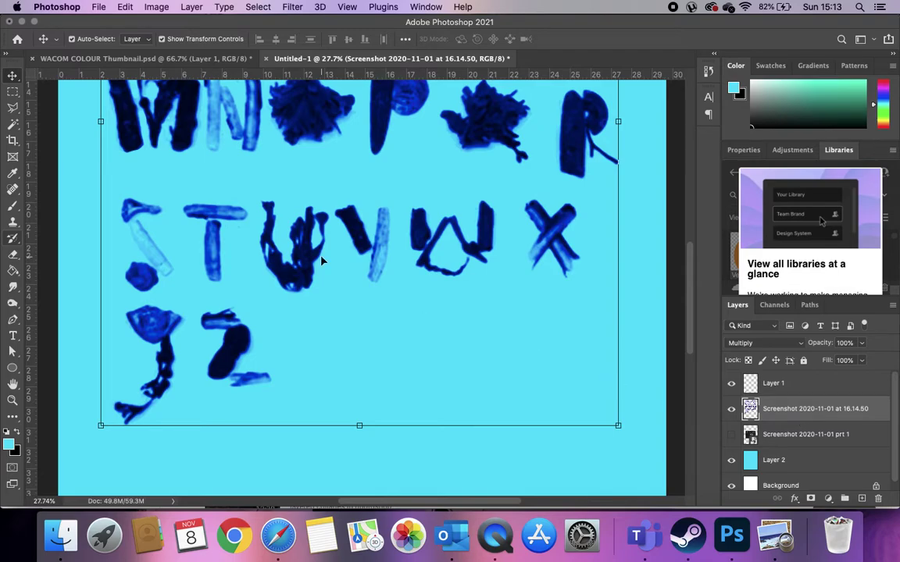
{"action": "left_click", "coordinate": [12, 254]}
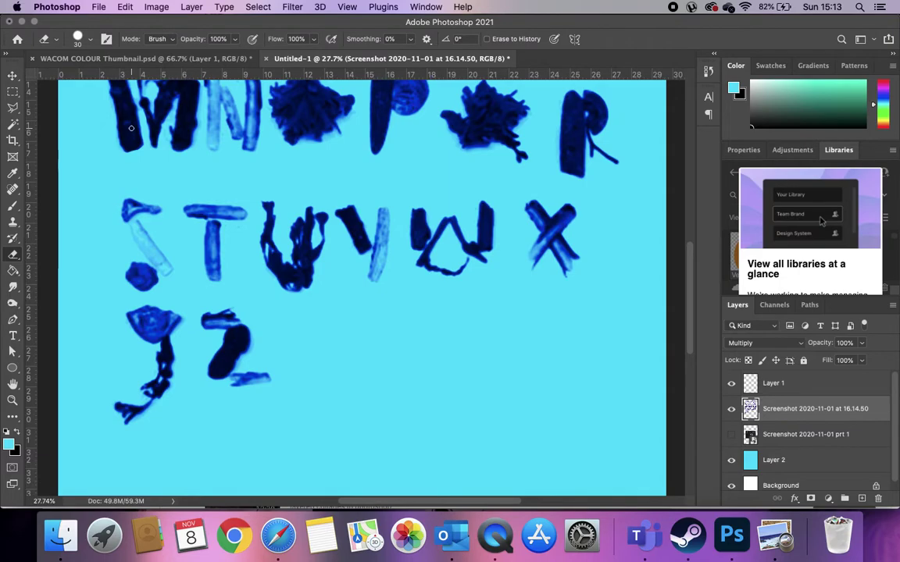
{"action": "left_click", "coordinate": [91, 43]}
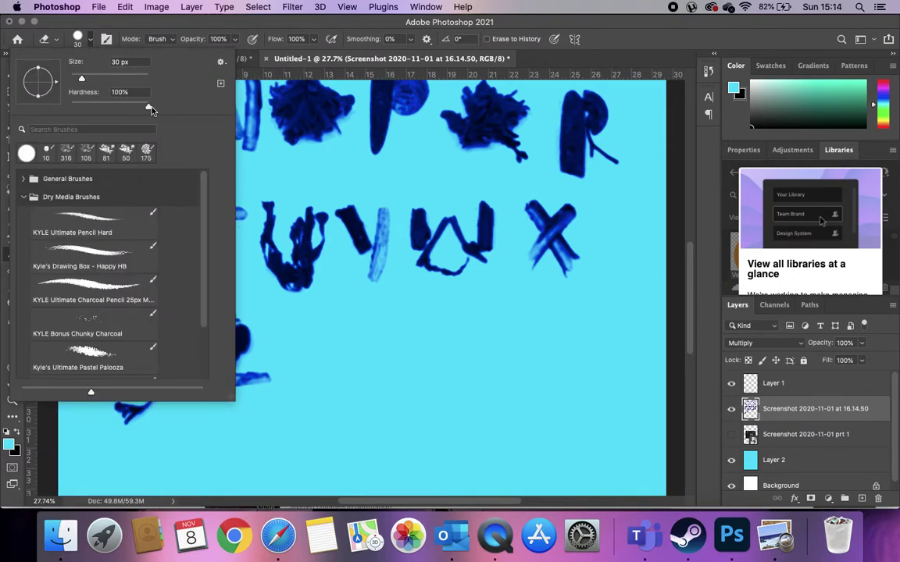
{"action": "mouse_move", "coordinate": [131, 102]}
{"action": "left_mouse_down"}
{"action": "mouse_move", "coordinate": [95, 100]}
{"action": "mouse_move", "coordinate": [78, 82]}
{"action": "mouse_move", "coordinate": [150, 85]}
{"action": "left_mouse_up"}
{"action": "left_click", "coordinate": [350, 158]}
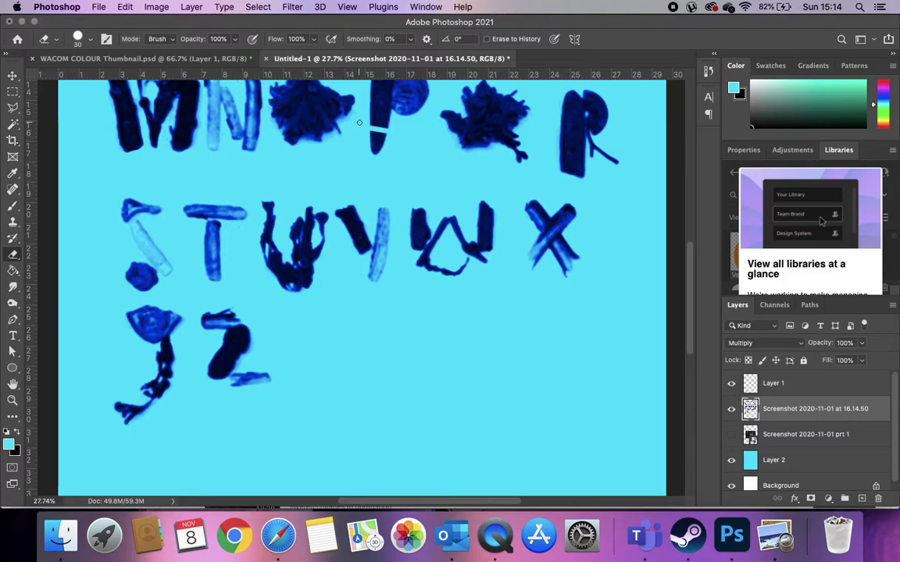
Step: Lower the Eraser's hardness to 29% and erase a second strip across the stem of the P
{"action": "left_click", "coordinate": [89, 43]}
{"action": "left_click_drag", "start_coordinate": [148, 106], "coordinate": [93, 107]}
{"action": "left_click", "coordinate": [369, 112]}
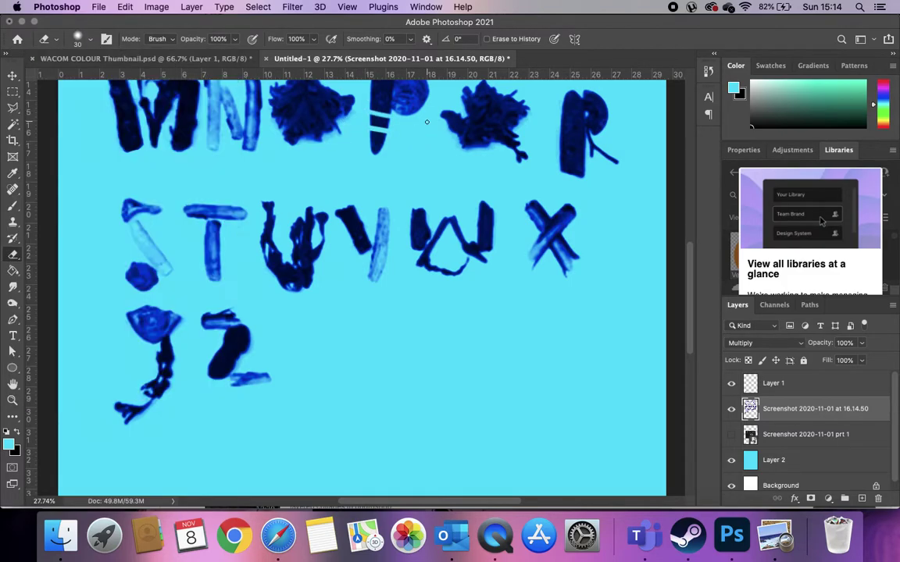
Step: Erase along the left edge of the P with the soft Eraser, and repeat it with the hardness at maximum
{"action": "scroll", "coordinate": [365, 115], "scroll_direction": "up", "scroll_amount": 5}
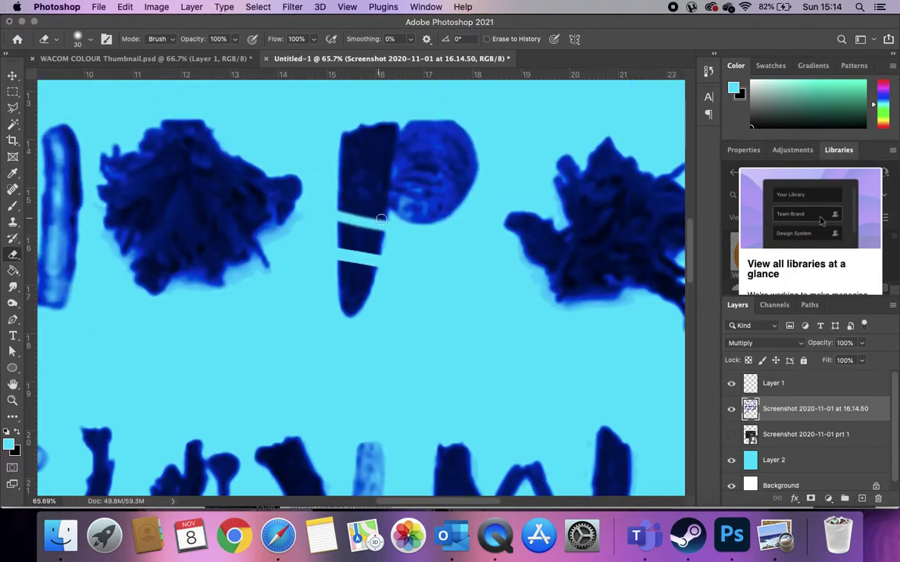
{"action": "left_click", "coordinate": [91, 39]}
{"action": "left_click", "coordinate": [93, 39]}
{"action": "left_click_drag", "start_coordinate": [335, 140], "coordinate": [333, 201]}
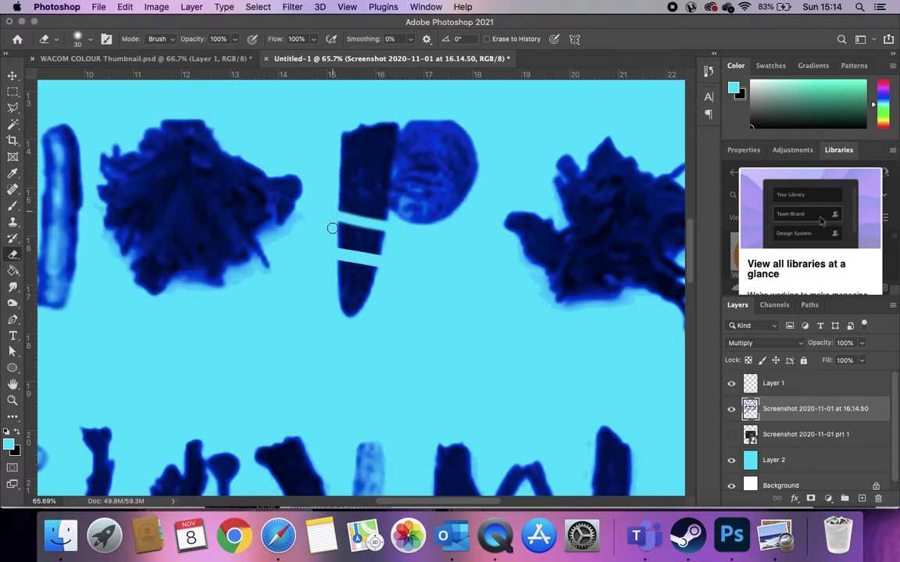
{"action": "left_click", "coordinate": [92, 40]}
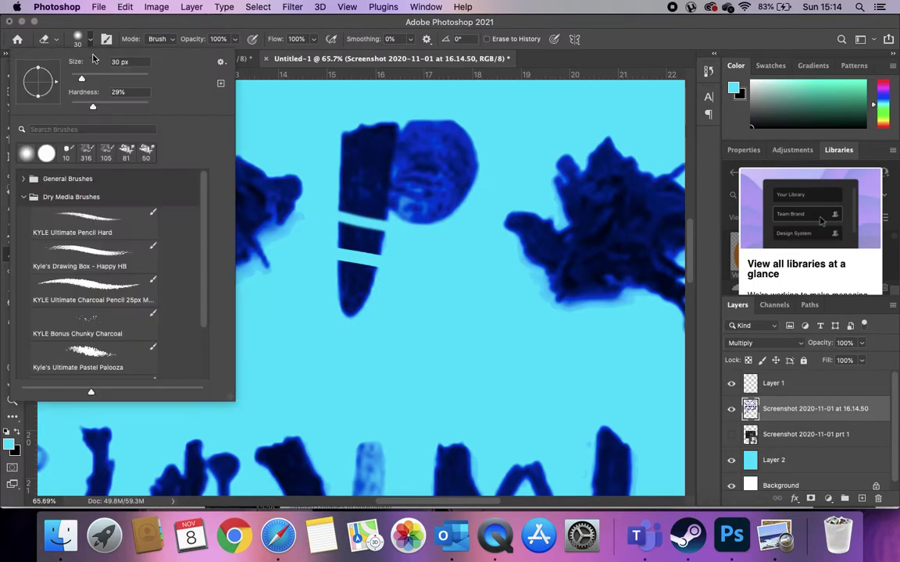
{"action": "left_click_drag", "start_coordinate": [129, 110], "coordinate": [308, 146]}
{"action": "left_click", "coordinate": [335, 134]}
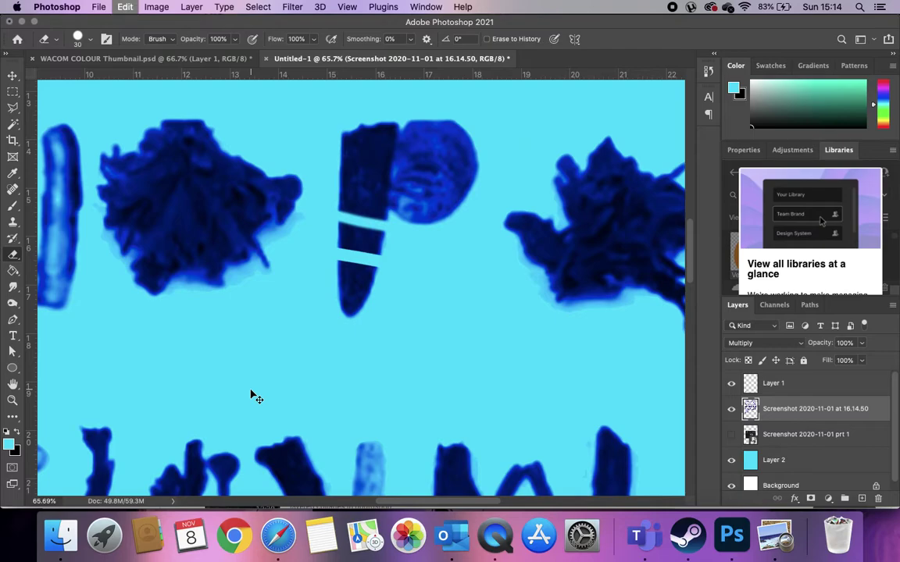
Step: Undo all the test erasing on the P while keeping the alphabet layer's Multiply blend mode
{"action": "key", "text": "super+z"}
{"action": "key", "text": "super+z"}
{"action": "key", "text": "super+z"}
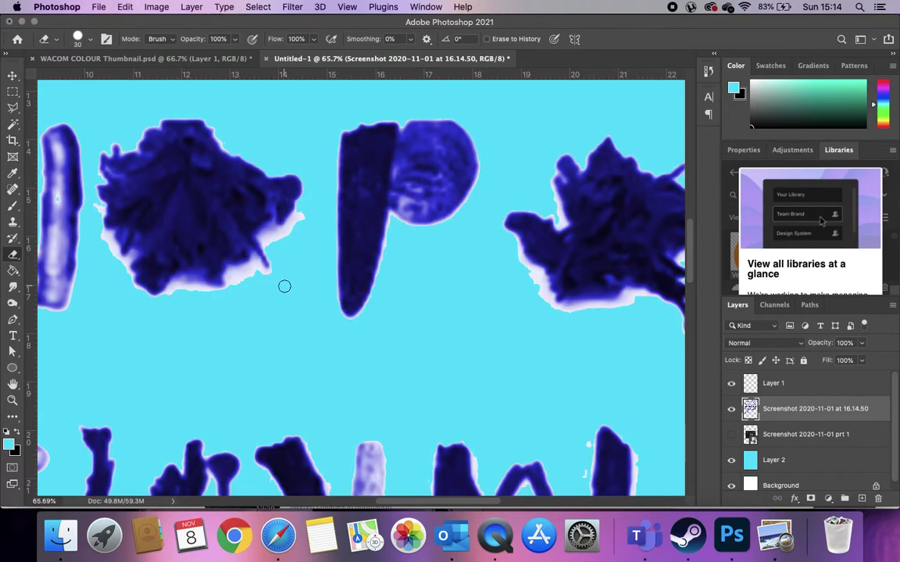
{"action": "key", "text": "super+shift+z"}
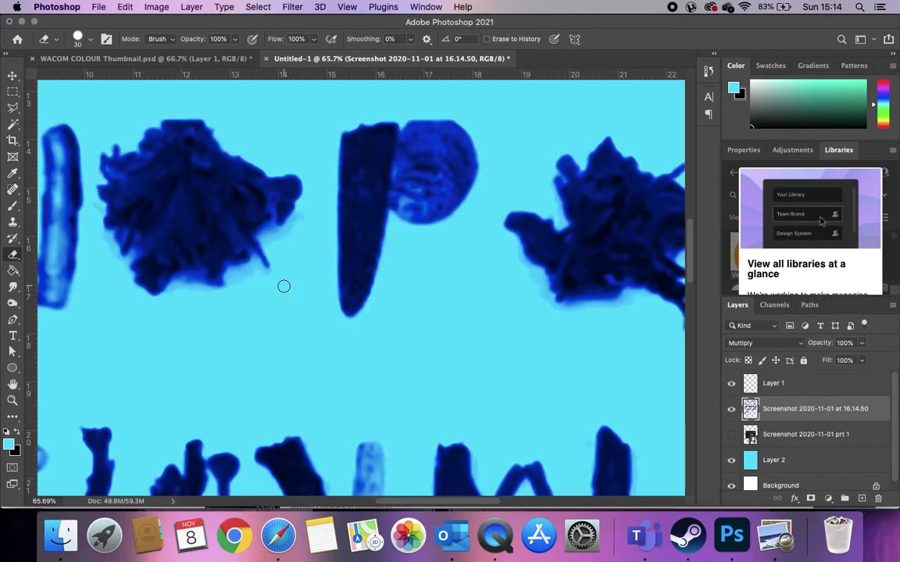
Step: Hide Layer 1, the alphabet layer and the cyan Layer 2, and show the Screenshot 2020-11-01 prt 1 layer
{"action": "scroll", "coordinate": [273, 288], "scroll_direction": "down", "scroll_amount": 4}
{"action": "scroll", "coordinate": [274, 288], "scroll_direction": "down", "scroll_amount": 5}
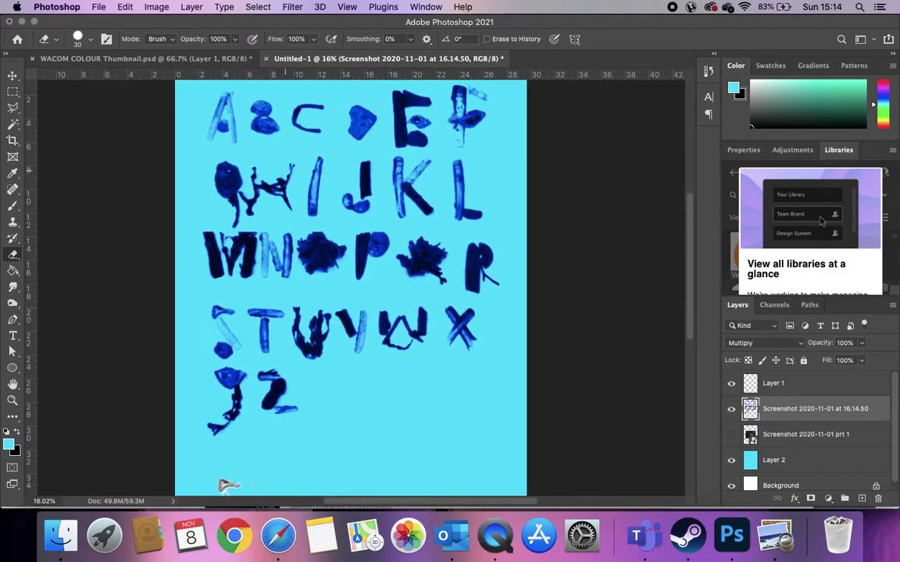
{"action": "left_click", "coordinate": [10, 109]}
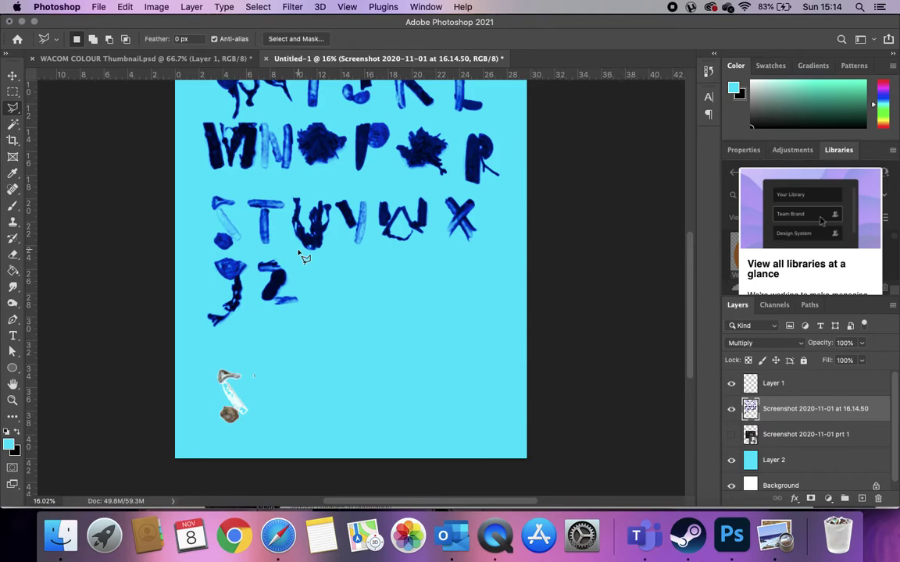
{"action": "scroll", "coordinate": [305, 258], "scroll_direction": "down", "scroll_amount": 2}
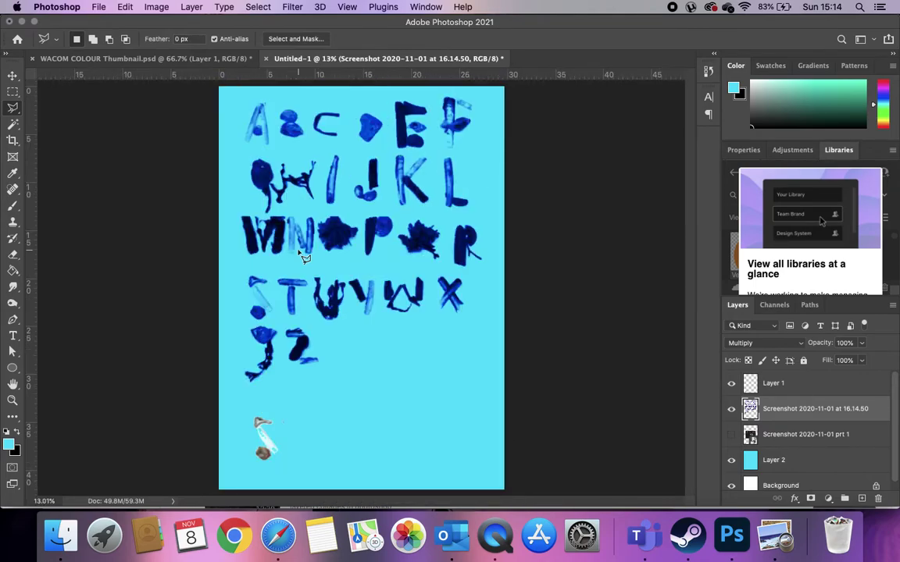
{"action": "left_click_drag", "start_coordinate": [731, 383], "coordinate": [731, 408]}
{"action": "left_click", "coordinate": [732, 460]}
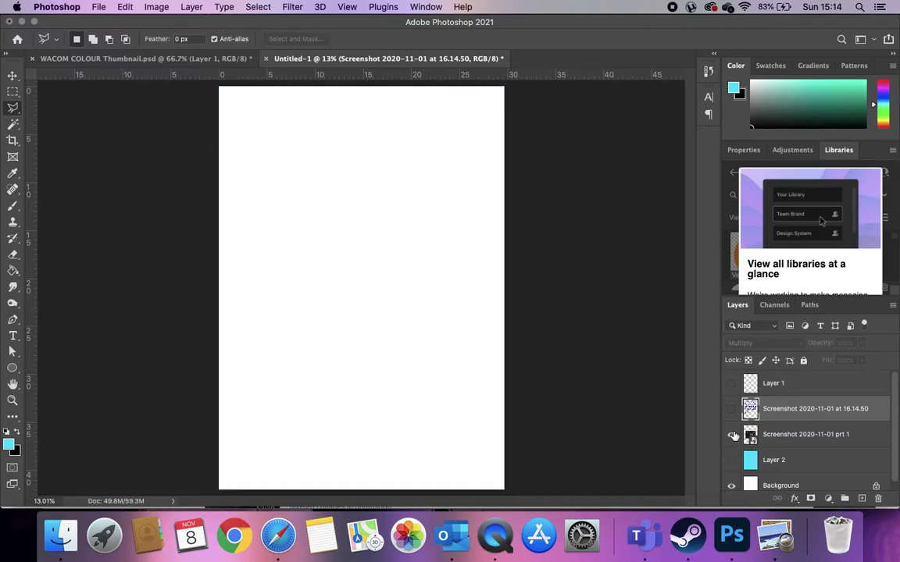
{"action": "left_click", "coordinate": [732, 435]}
Step: Make a rectangular selection around the V to Z row of the bead alphabet and activate the Screenshot 2020-11-01 prt 1 layer
{"action": "scroll", "coordinate": [269, 236], "scroll_direction": "up", "scroll_amount": 5}
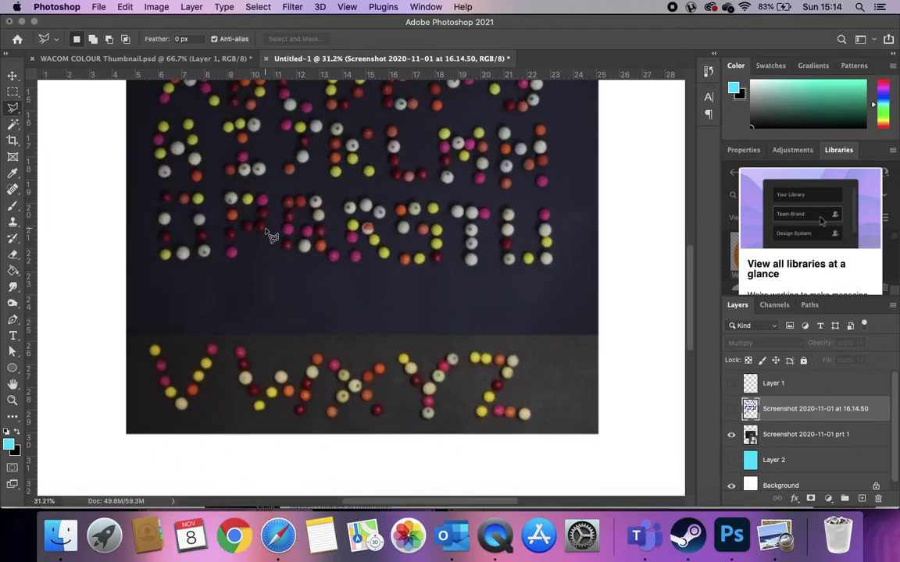
{"action": "left_click", "coordinate": [438, 333]}
{"action": "key", "text": "Escape"}
{"action": "left_click", "coordinate": [12, 91]}
{"action": "left_click_drag", "start_coordinate": [118, 336], "coordinate": [624, 464]}
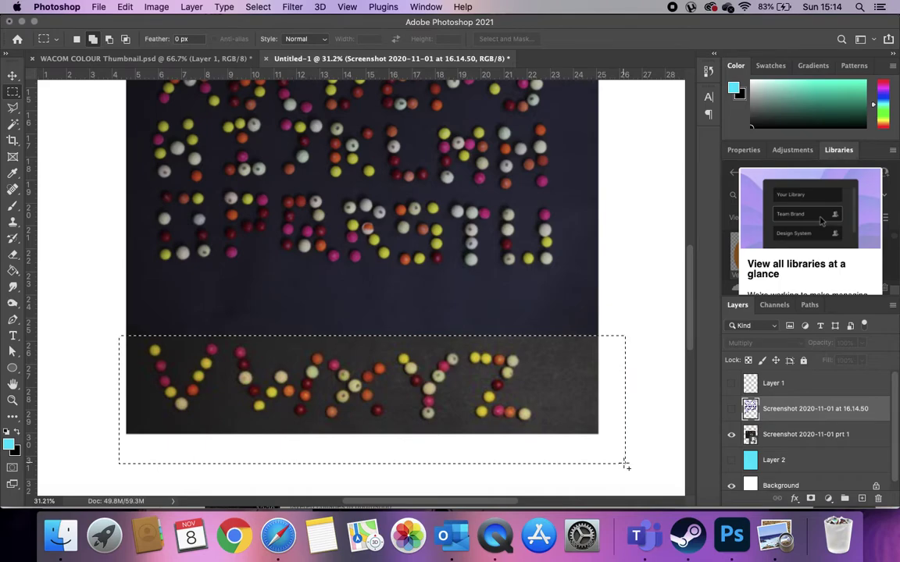
{"action": "left_click", "coordinate": [805, 435]}
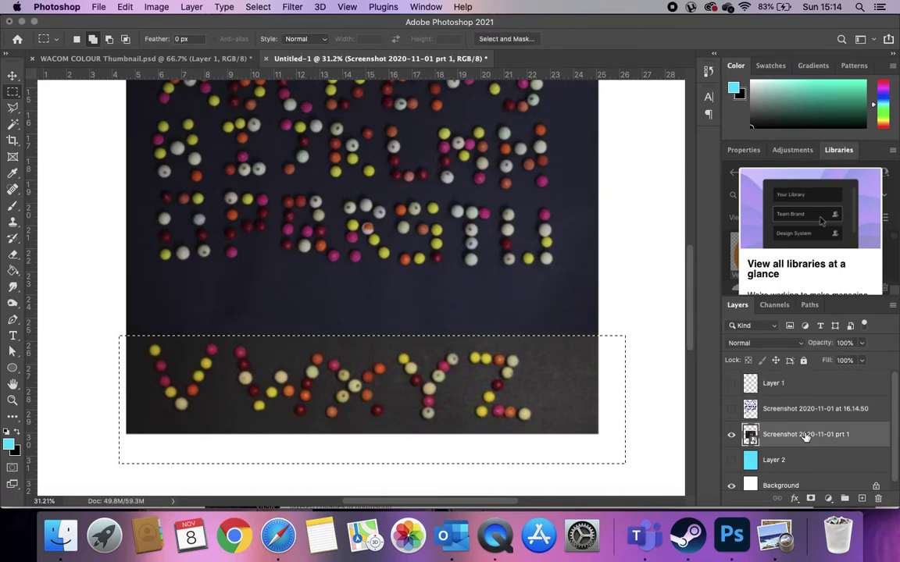
Step: Rasterize the Screenshot 2020-11-01 prt 1 layer
{"action": "right_click", "coordinate": [805, 435]}
{"action": "mouse_move", "coordinate": [712, 506]}
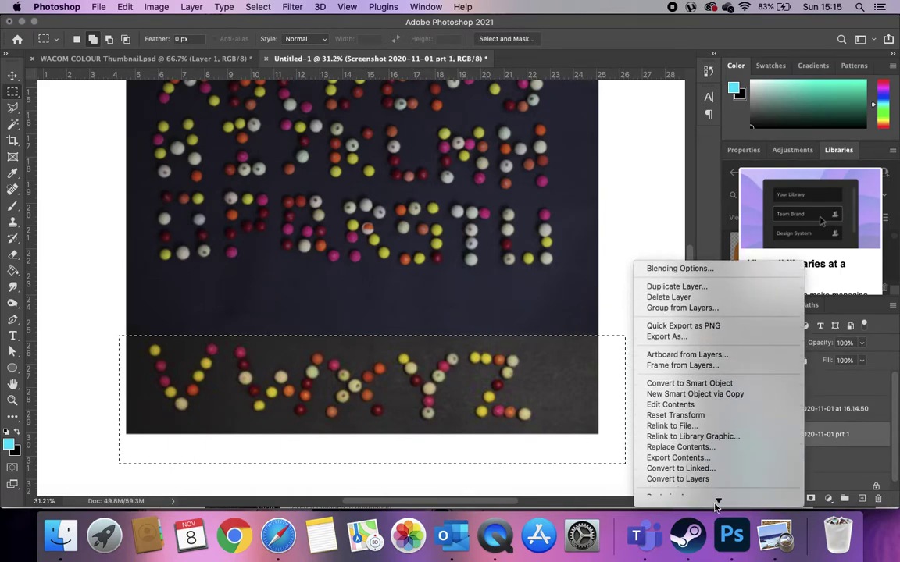
{"action": "left_click", "coordinate": [699, 407]}
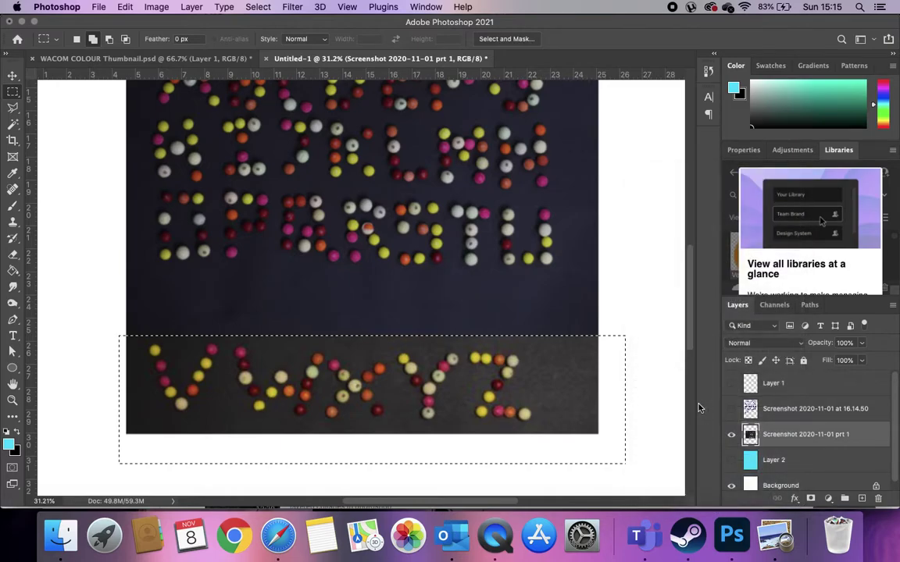
{"action": "key", "text": "super+x"}
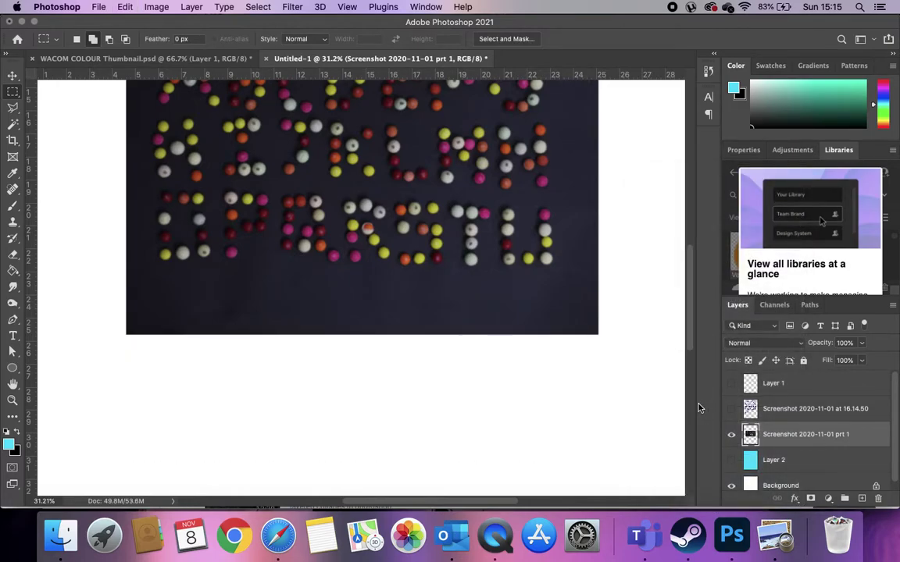
{"action": "key", "text": "super+v"}
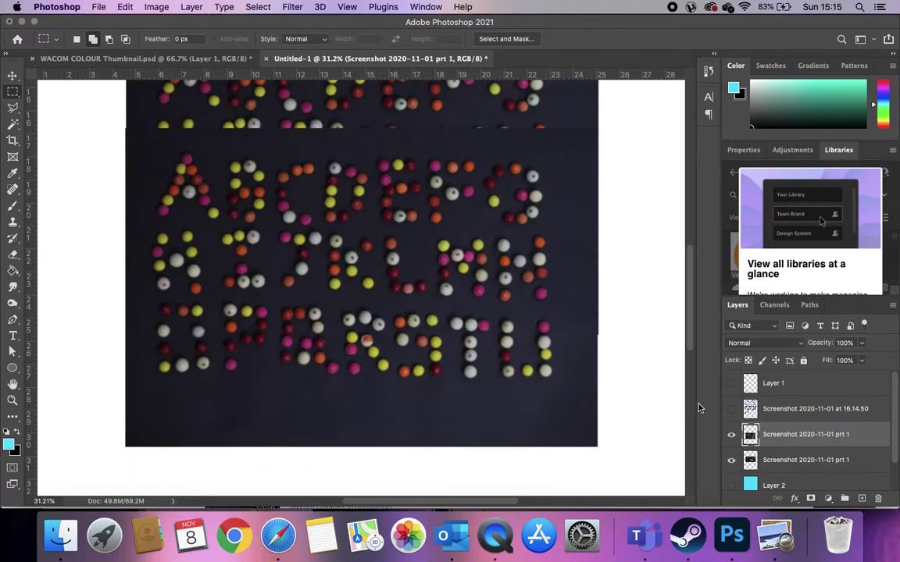
{"action": "key", "text": "super+z"}
{"action": "key", "text": "super+z"}
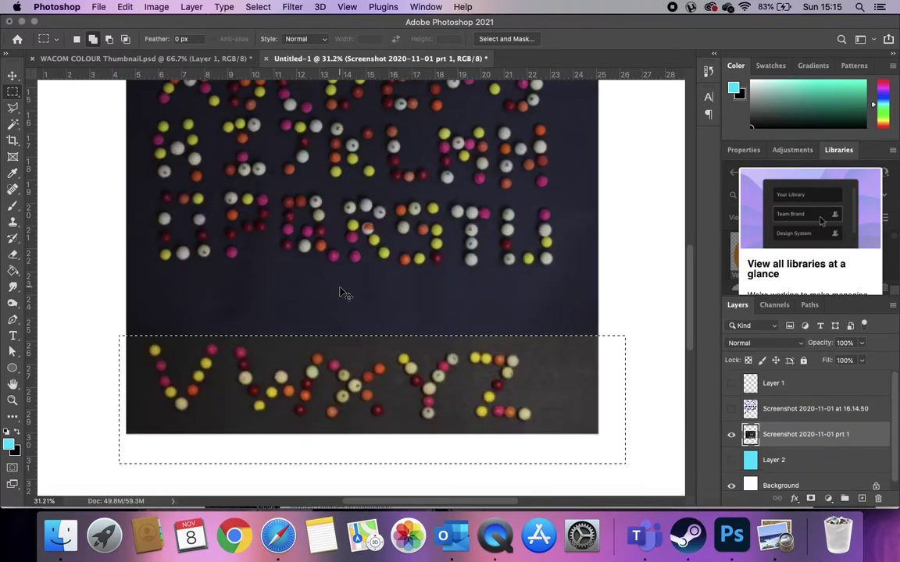
Step: Cut the selected V to Z row, paste it as its own layer, and place it just below the A to U letters
{"action": "key", "text": "super+x"}
{"action": "key", "text": "super+v"}
{"action": "left_click", "coordinate": [14, 74]}
{"action": "left_click_drag", "start_coordinate": [201, 267], "coordinate": [202, 380]}
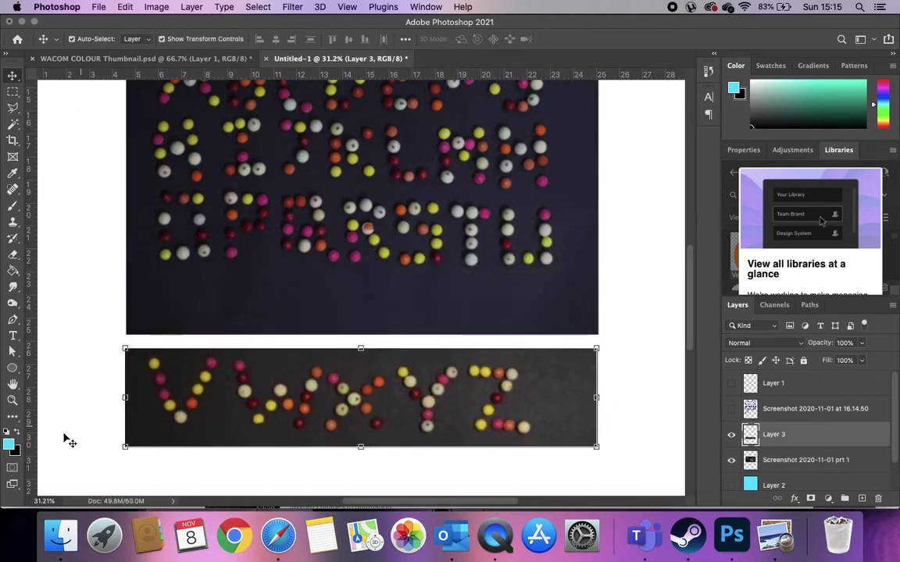
Step: Apply Levels to the A to U bead photo with input black 34, midtones 0.84 and white 228
{"action": "key", "text": "super+0"}
{"action": "left_click", "coordinate": [349, 233]}
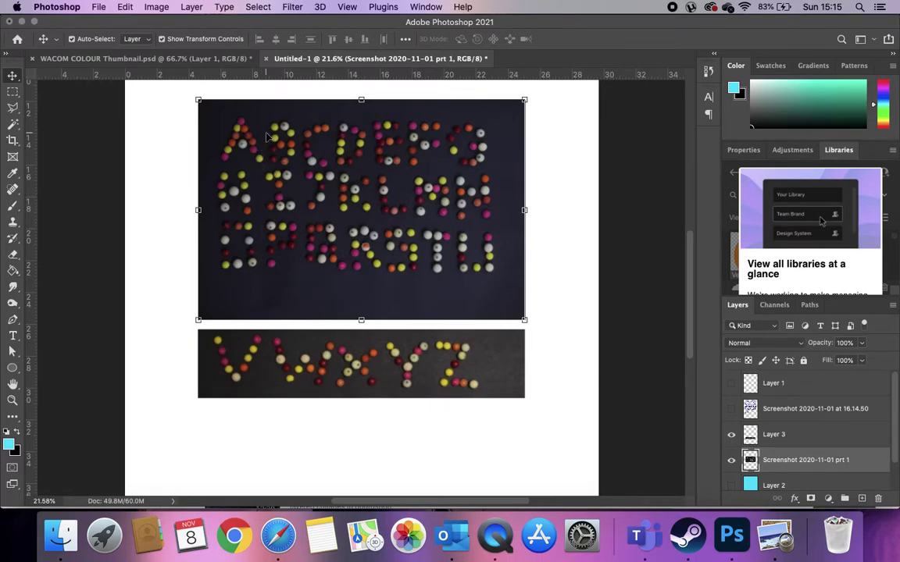
{"action": "left_click", "coordinate": [157, 7]}
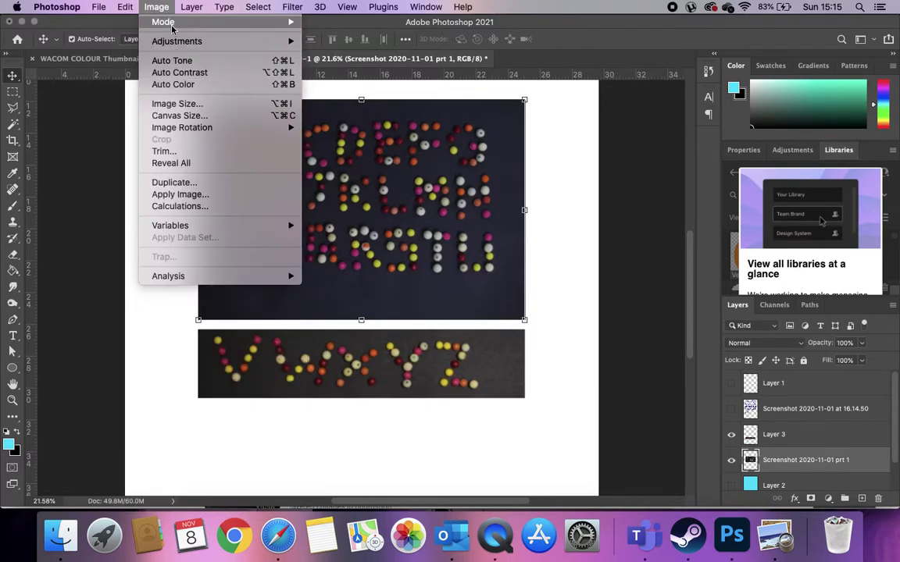
{"action": "mouse_move", "coordinate": [161, 41]}
{"action": "left_click", "coordinate": [328, 52]}
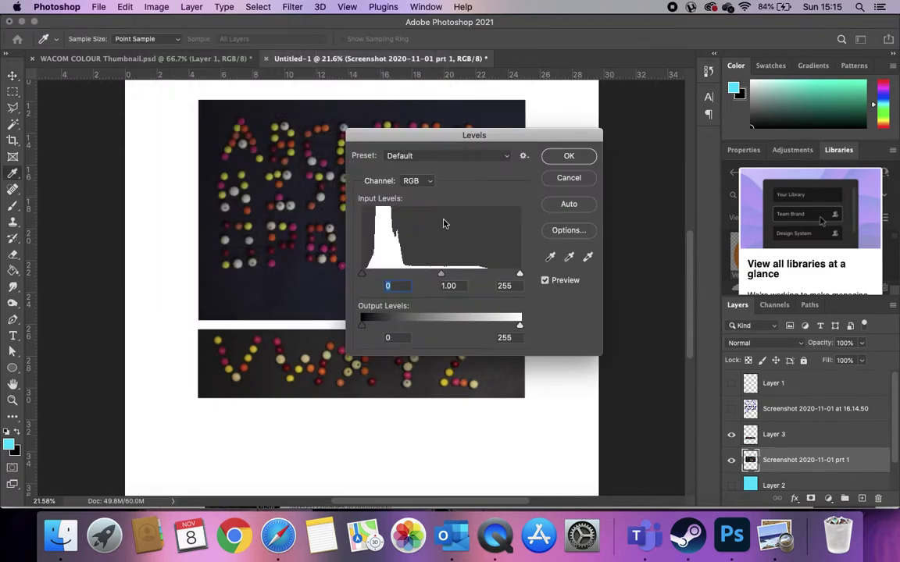
{"action": "left_click_drag", "start_coordinate": [380, 275], "coordinate": [382, 274]}
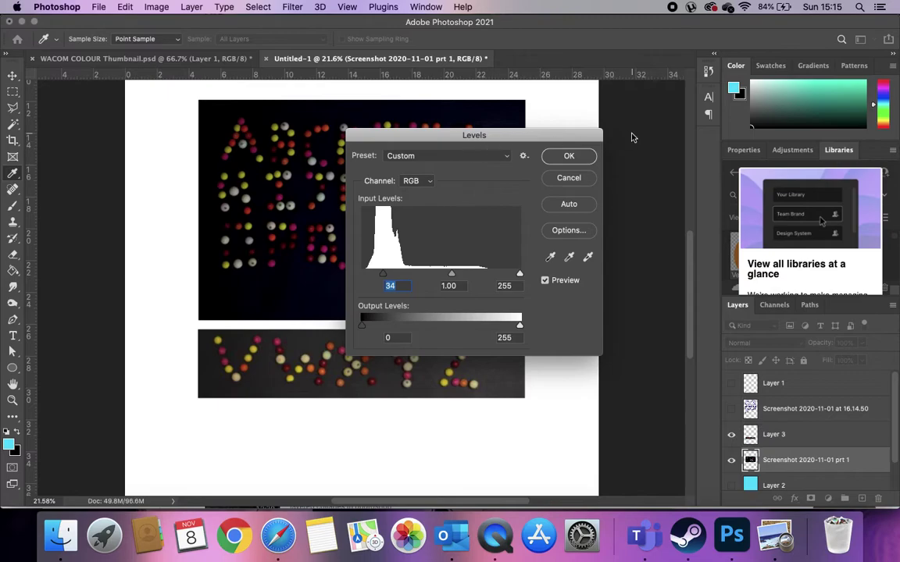
{"action": "left_click_drag", "start_coordinate": [562, 133], "coordinate": [739, 164]}
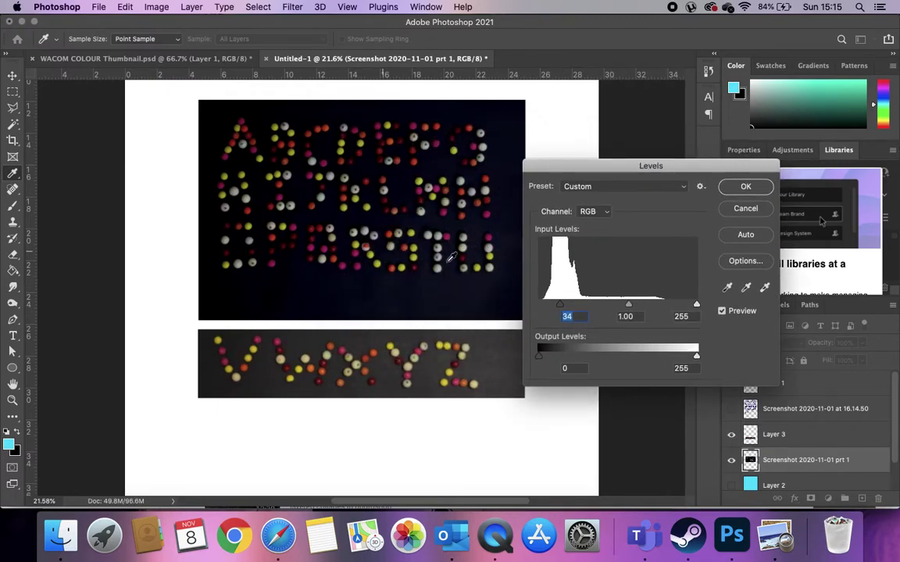
{"action": "mouse_move", "coordinate": [628, 310]}
{"action": "left_mouse_down"}
{"action": "mouse_move", "coordinate": [616, 310]}
{"action": "mouse_move", "coordinate": [637, 309]}
{"action": "left_mouse_up"}
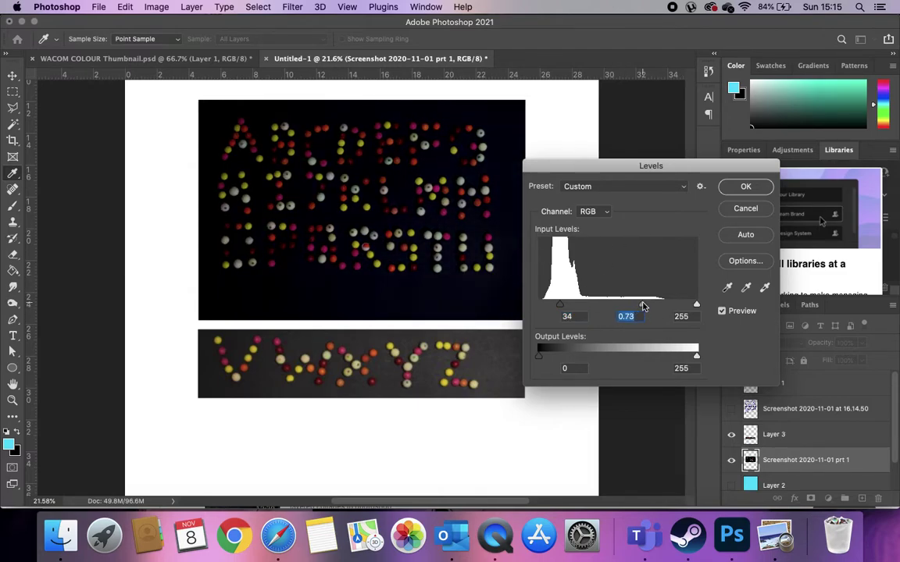
{"action": "left_click_drag", "start_coordinate": [697, 305], "coordinate": [685, 307]}
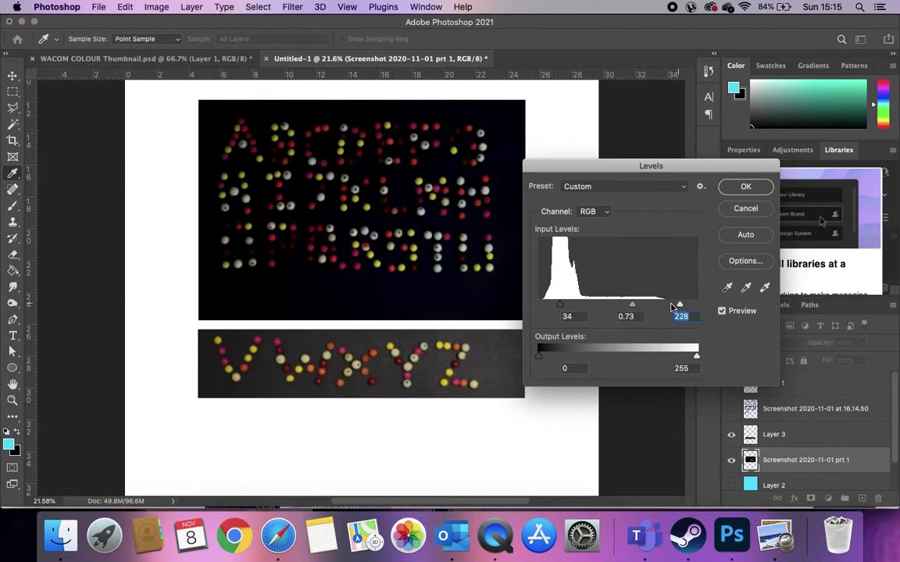
{"action": "left_click_drag", "start_coordinate": [629, 305], "coordinate": [626, 305]}
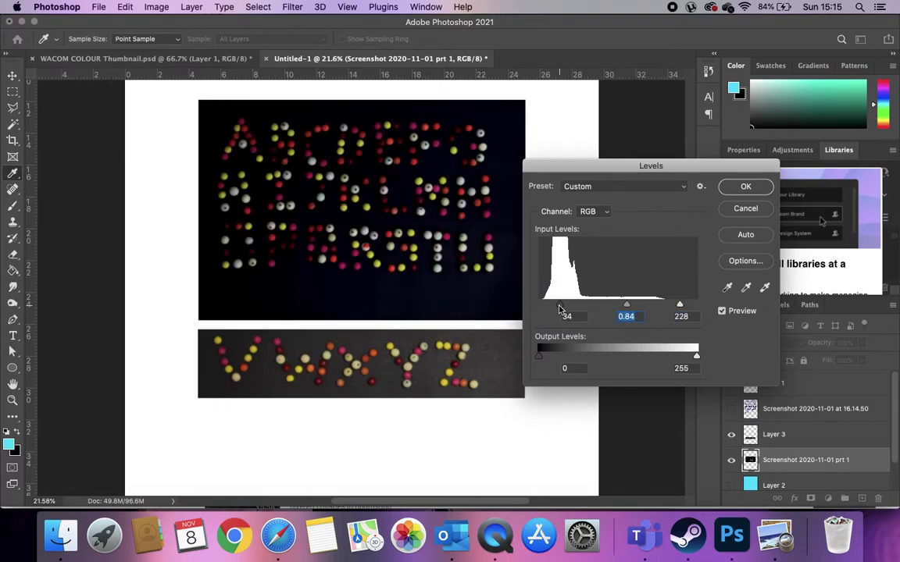
{"action": "mouse_move", "coordinate": [561, 306]}
{"action": "left_mouse_down"}
{"action": "mouse_move", "coordinate": [550, 306]}
{"action": "mouse_move", "coordinate": [561, 308]}
{"action": "left_mouse_up"}
{"action": "left_click", "coordinate": [744, 187]}
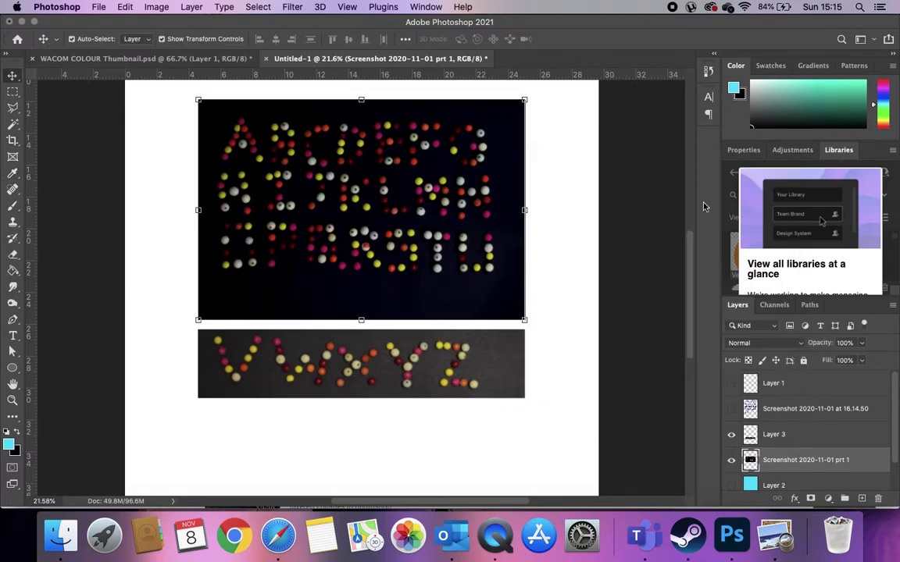
Step: Show Layer 2 and fill it with black using the Paint Bucket
{"action": "scroll", "coordinate": [832, 468], "scroll_direction": "down", "scroll_amount": 2}
{"action": "left_click", "coordinate": [816, 453]}
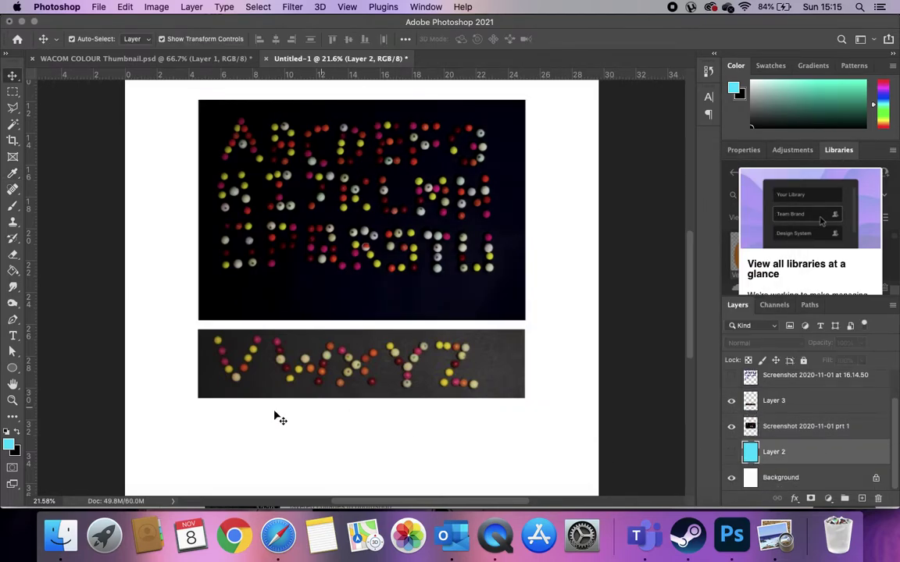
{"action": "key", "text": "x"}
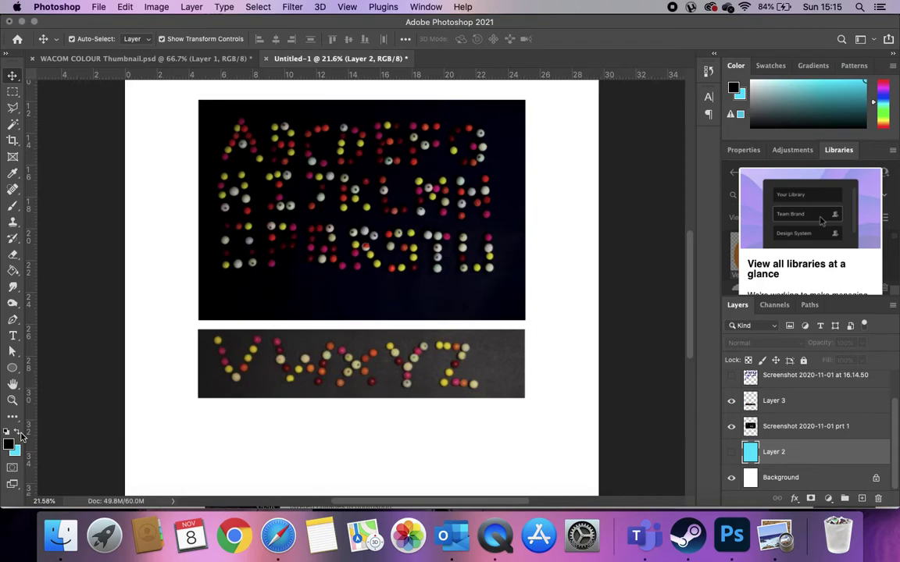
{"action": "left_click", "coordinate": [13, 207]}
{"action": "left_click", "coordinate": [13, 172]}
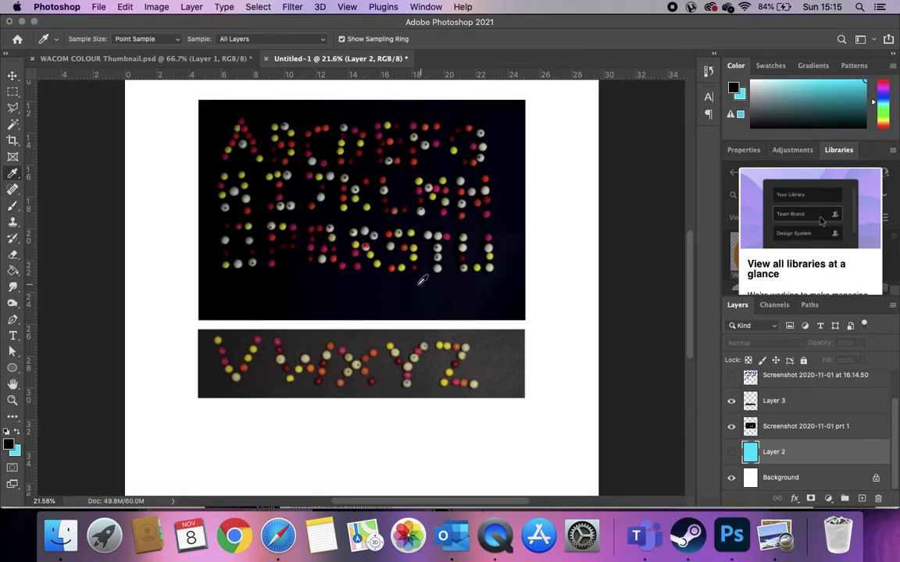
{"action": "left_click", "coordinate": [286, 279]}
{"action": "left_click", "coordinate": [13, 268]}
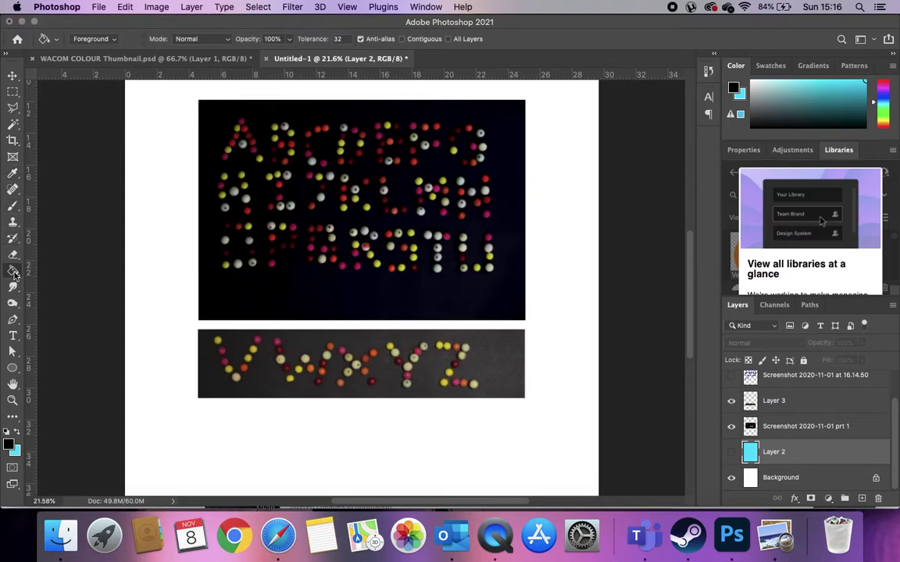
{"action": "left_click", "coordinate": [727, 452]}
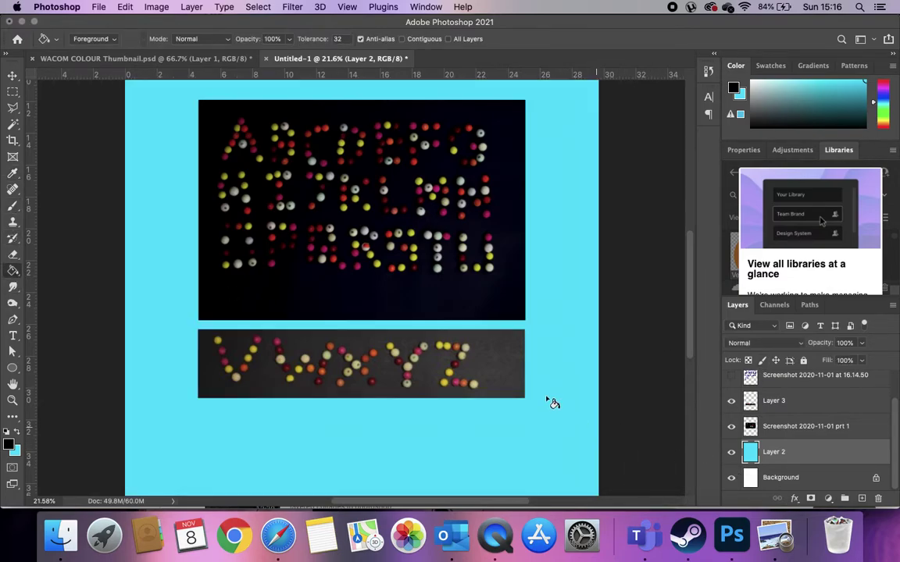
{"action": "left_click", "coordinate": [542, 391]}
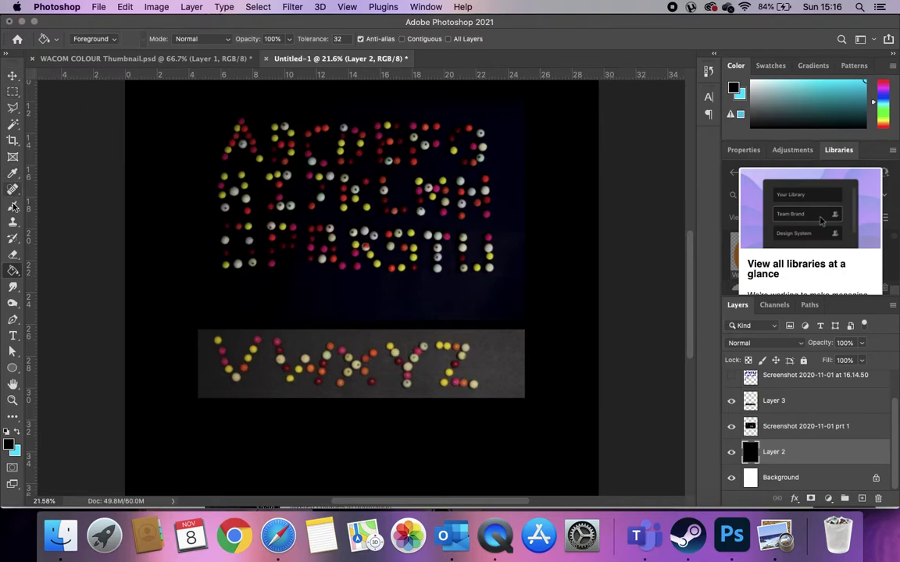
Step: Set the Eraser to a soft 191 px brush, try a stroke on Layer 2, and undo it
{"action": "left_click", "coordinate": [12, 255]}
{"action": "left_click", "coordinate": [82, 39]}
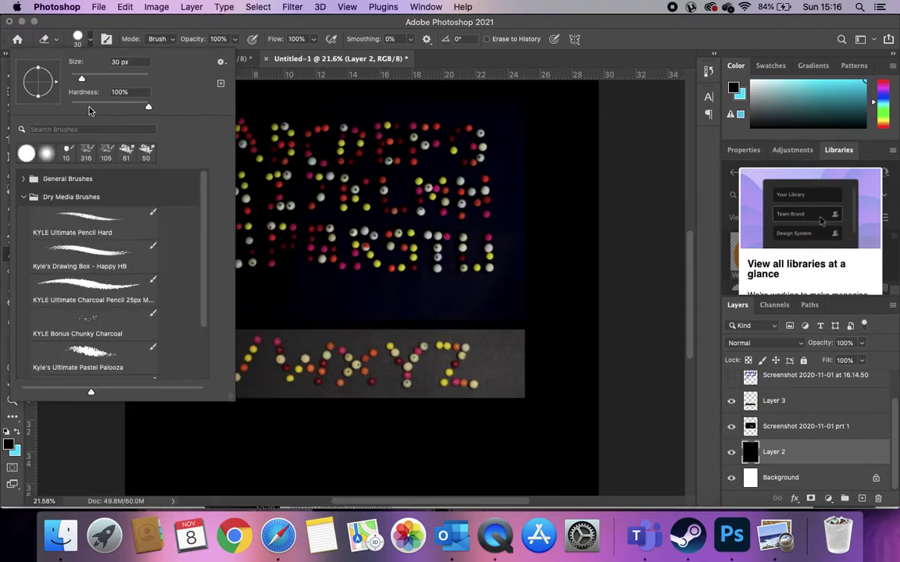
{"action": "left_click_drag", "start_coordinate": [146, 109], "coordinate": [127, 78]}
{"action": "left_click_drag", "start_coordinate": [478, 96], "coordinate": [538, 117]}
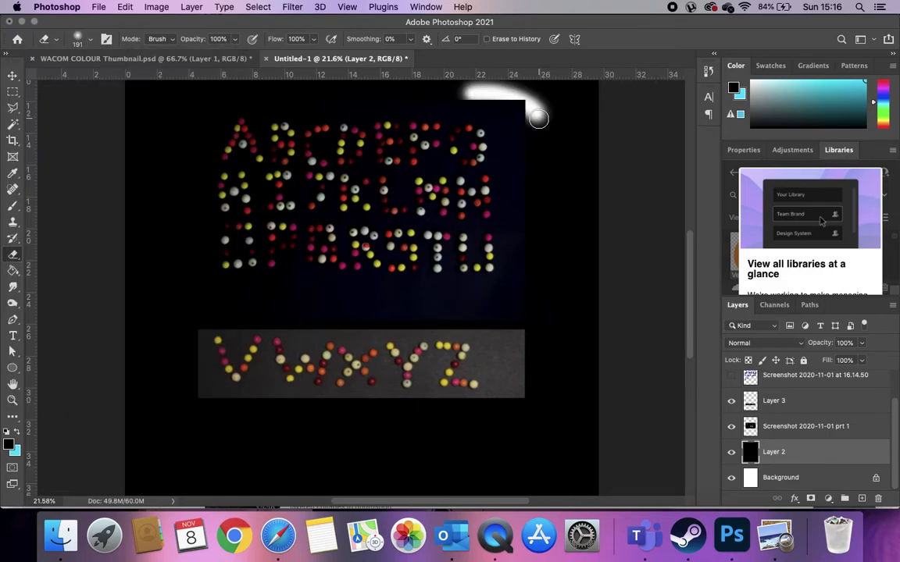
{"action": "key", "text": "super+z"}
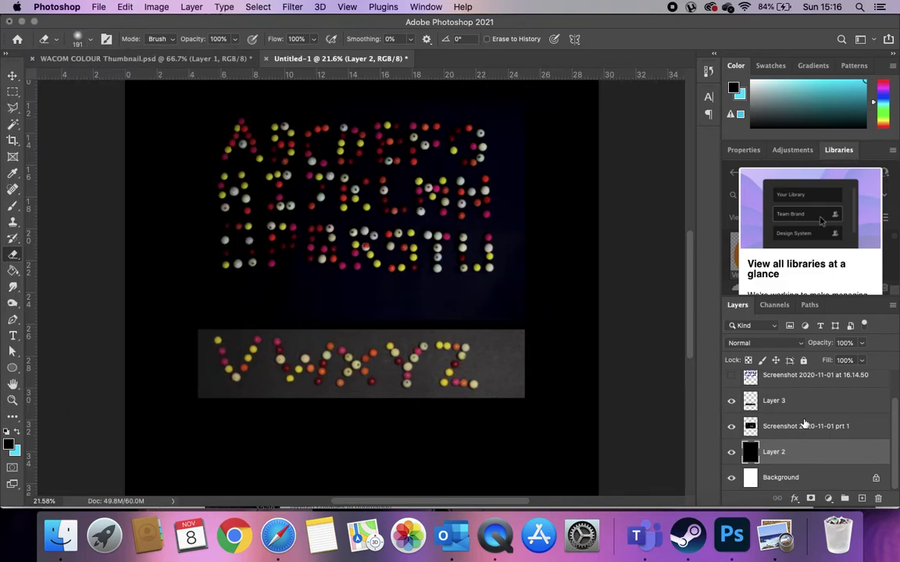
Step: Softly erase the outer edges of the A to U photo on the Screenshot 2020-11-01 prt 1 layer
{"action": "left_click", "coordinate": [805, 426]}
{"action": "left_click", "coordinate": [731, 426]}
{"action": "left_click", "coordinate": [731, 426]}
{"action": "mouse_move", "coordinate": [494, 104]}
{"action": "left_mouse_down"}
{"action": "mouse_move", "coordinate": [520, 150]}
{"action": "mouse_move", "coordinate": [524, 196]}
{"action": "mouse_move", "coordinate": [511, 297]}
{"action": "mouse_move", "coordinate": [491, 315]}
{"action": "mouse_move", "coordinate": [525, 299]}
{"action": "left_mouse_up"}
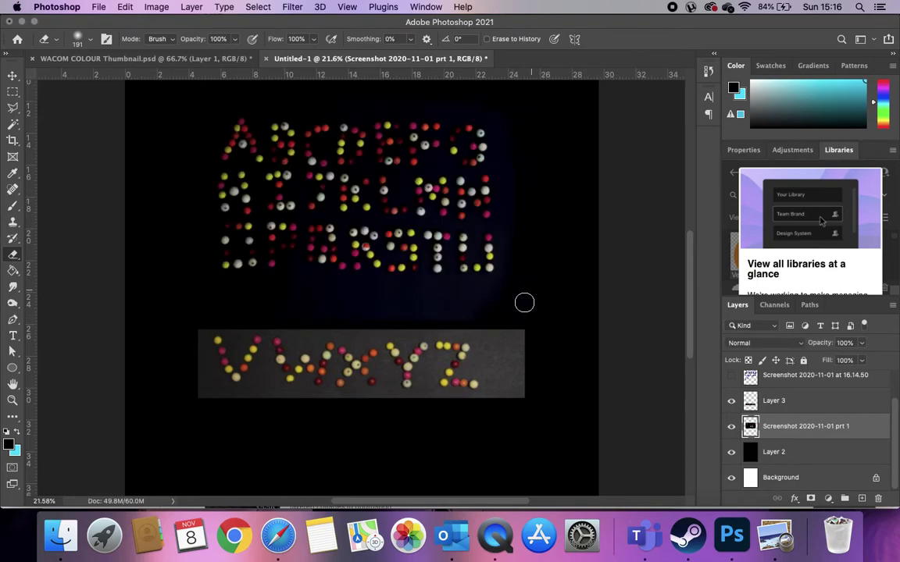
{"action": "left_click_drag", "start_coordinate": [316, 99], "coordinate": [462, 98]}
{"action": "mouse_move", "coordinate": [490, 306]}
{"action": "left_mouse_down"}
{"action": "mouse_move", "coordinate": [194, 309]}
{"action": "mouse_move", "coordinate": [505, 321]}
{"action": "mouse_move", "coordinate": [345, 327]}
{"action": "mouse_move", "coordinate": [306, 321]}
{"action": "mouse_move", "coordinate": [503, 298]}
{"action": "left_mouse_up"}
Step: Move the A to U bead letters slightly down toward the V to Z row
{"action": "key", "text": "v"}
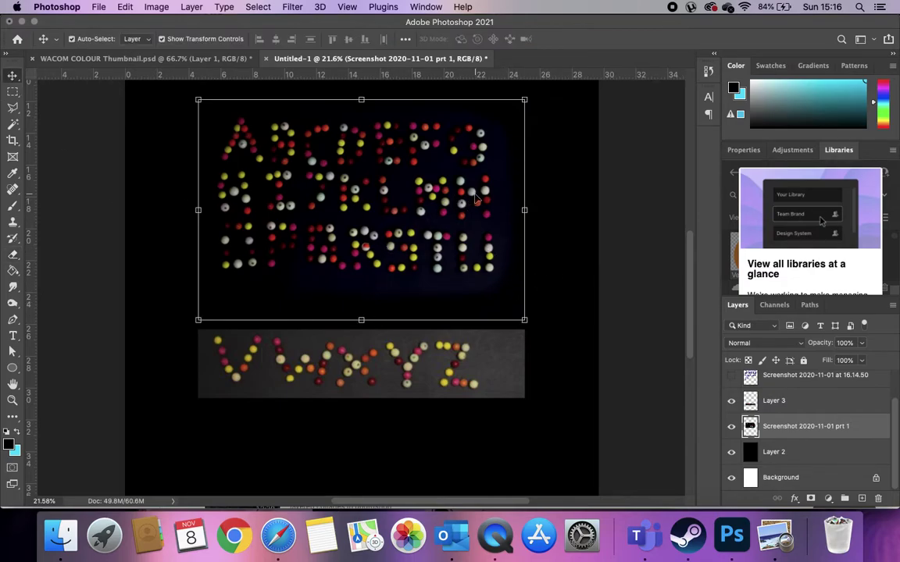
{"action": "scroll", "coordinate": [475, 199], "scroll_direction": "up", "scroll_amount": 4}
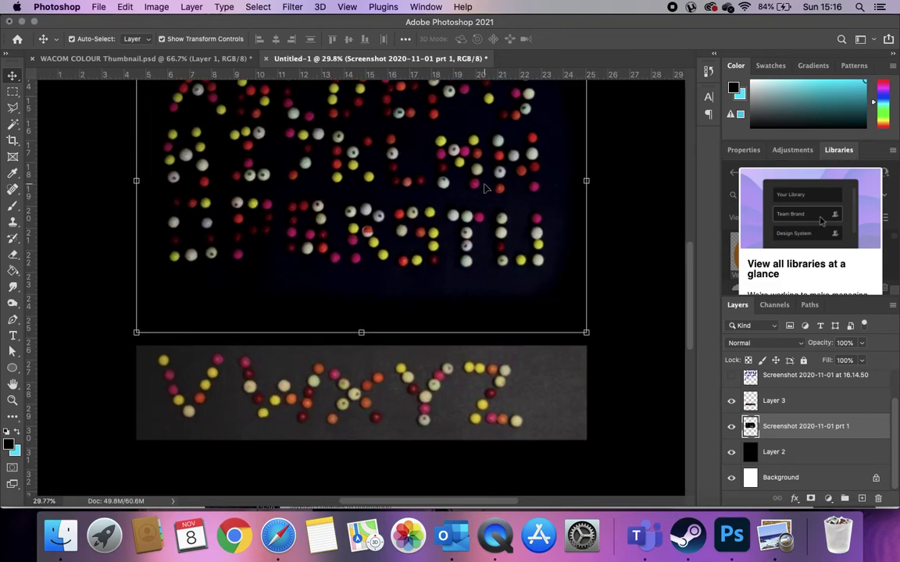
{"action": "left_click_drag", "start_coordinate": [470, 198], "coordinate": [467, 211]}
{"action": "scroll", "coordinate": [470, 211], "scroll_direction": "up", "scroll_amount": 5}
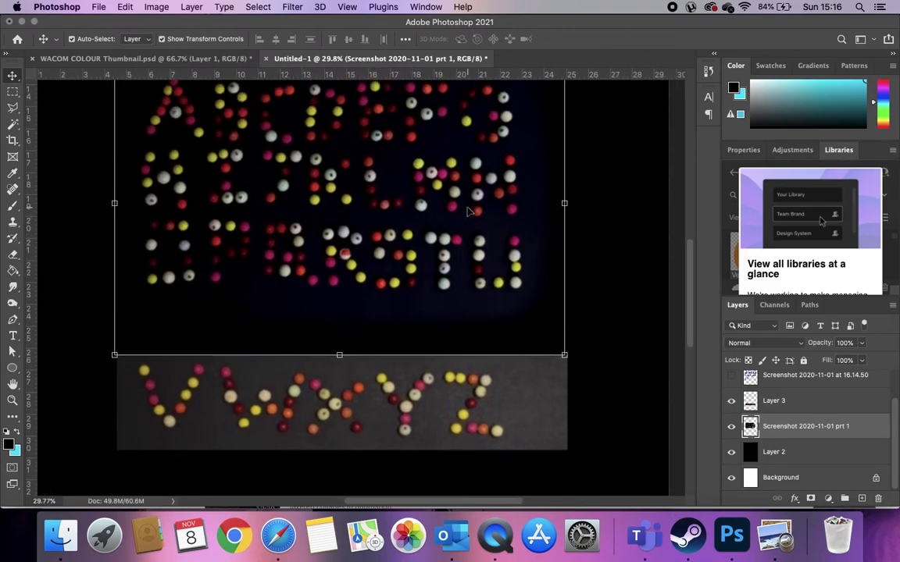
Step: Select the dark background around the A to U letters with the Magic Wand, delete it, and deselect
{"action": "left_click", "coordinate": [12, 123]}
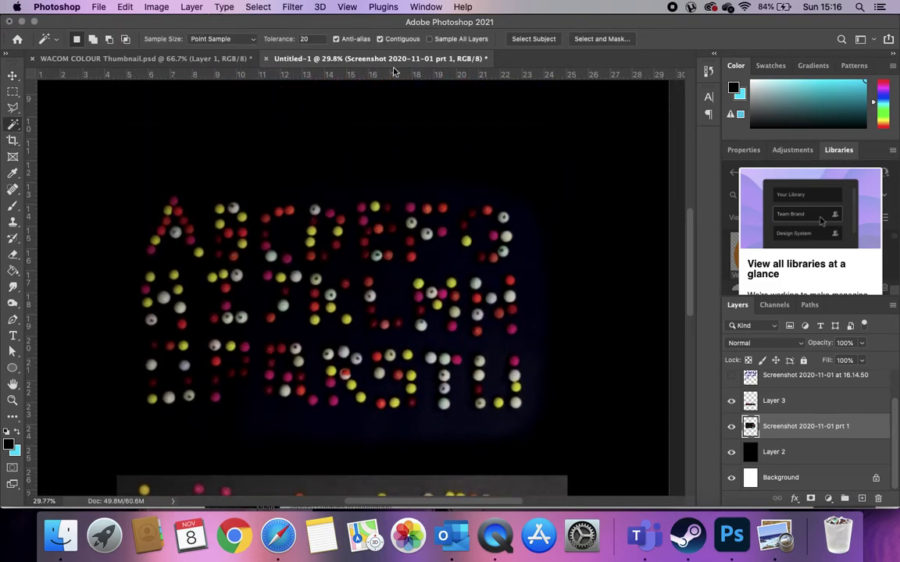
{"action": "left_click", "coordinate": [526, 260]}
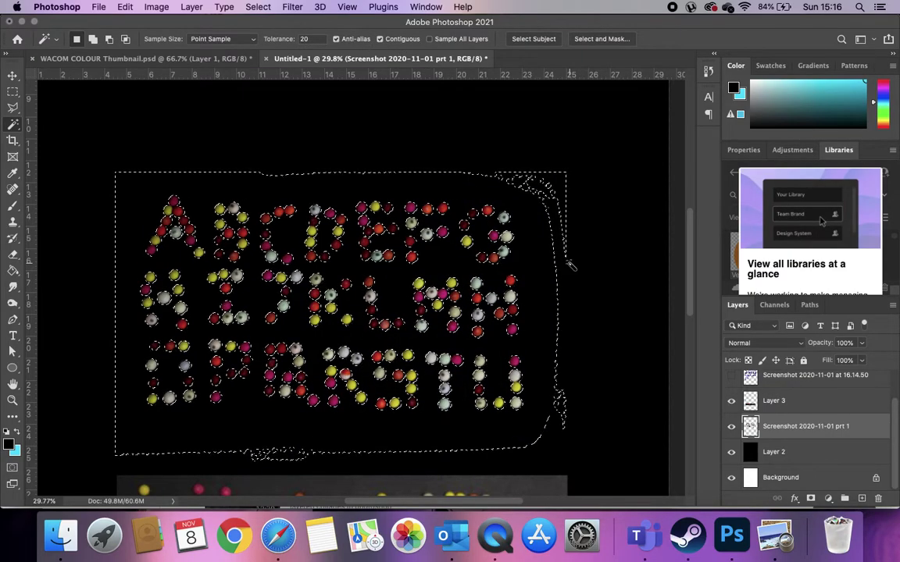
{"action": "key", "text": "super+d"}
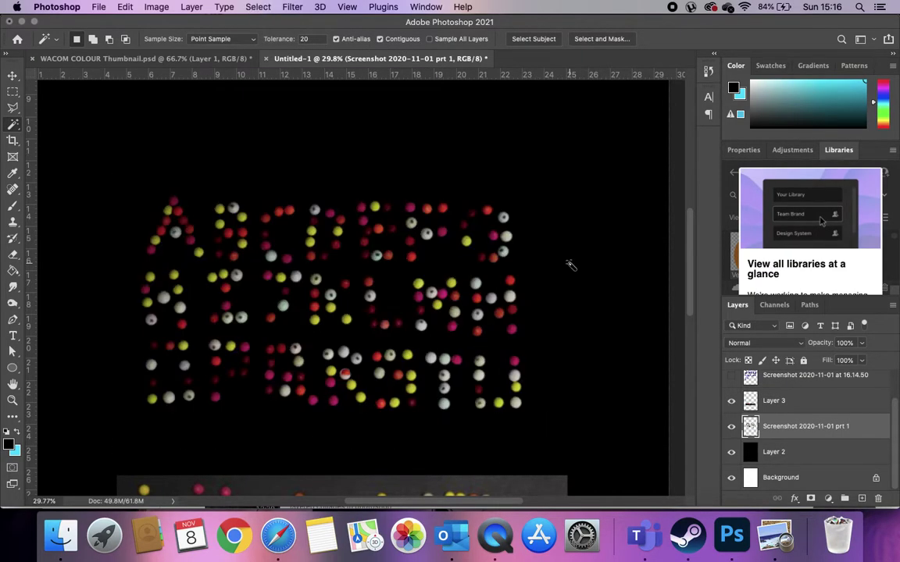
Step: Select Layer 3, which holds the V to Z row, with the Move tool
{"action": "left_click", "coordinate": [14, 76]}
{"action": "scroll", "coordinate": [320, 243], "scroll_direction": "down", "scroll_amount": 10}
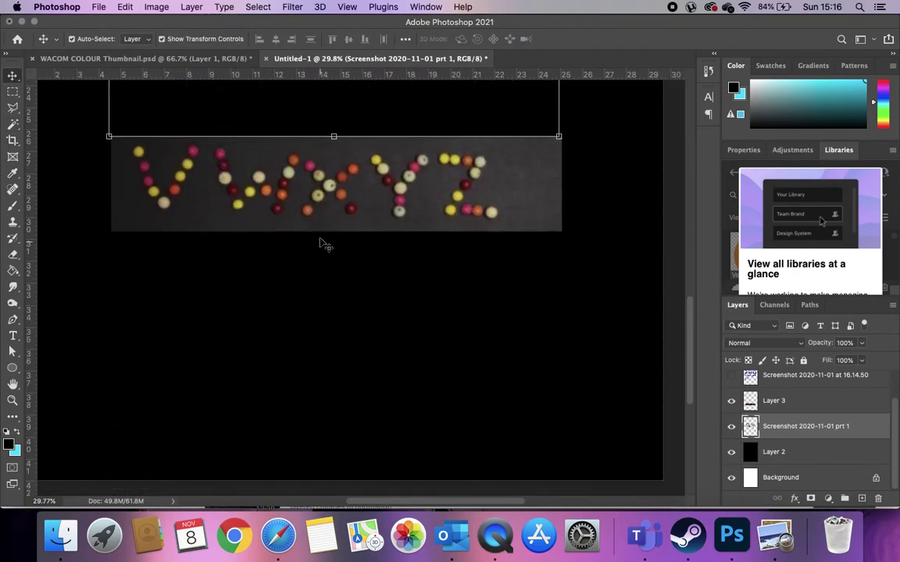
{"action": "scroll", "coordinate": [321, 244], "scroll_direction": "up", "scroll_amount": 5}
{"action": "left_click", "coordinate": [281, 225]}
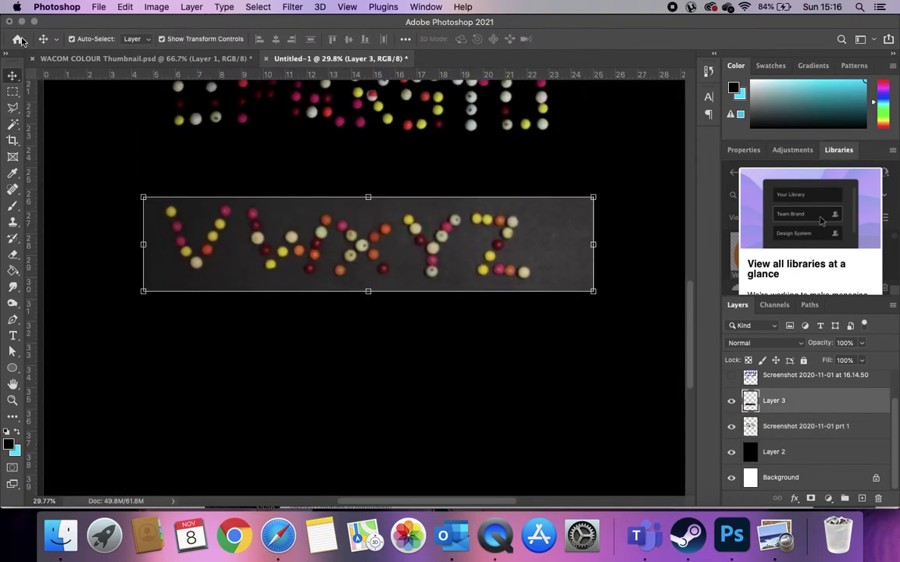
Step: Try a Levels adjustment on the V to Z row with input black 27, midtones 0.90 and a lowered white input
{"action": "key", "text": "super+l"}
{"action": "left_click_drag", "start_coordinate": [636, 174], "coordinate": [644, 171]}
{"action": "left_click_drag", "start_coordinate": [546, 303], "coordinate": [562, 304]}
{"action": "mouse_move", "coordinate": [633, 303]}
{"action": "left_mouse_down"}
{"action": "mouse_move", "coordinate": [620, 302]}
{"action": "mouse_move", "coordinate": [638, 303]}
{"action": "left_mouse_up"}
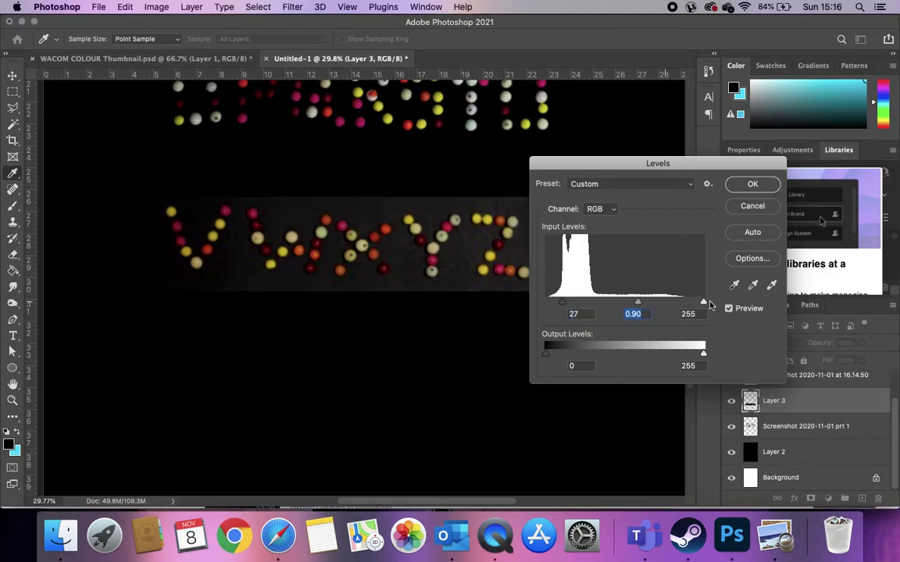
{"action": "left_click_drag", "start_coordinate": [704, 304], "coordinate": [684, 303]}
{"action": "left_click", "coordinate": [565, 303]}
{"action": "left_click", "coordinate": [754, 203]}
{"action": "key", "text": "v"}
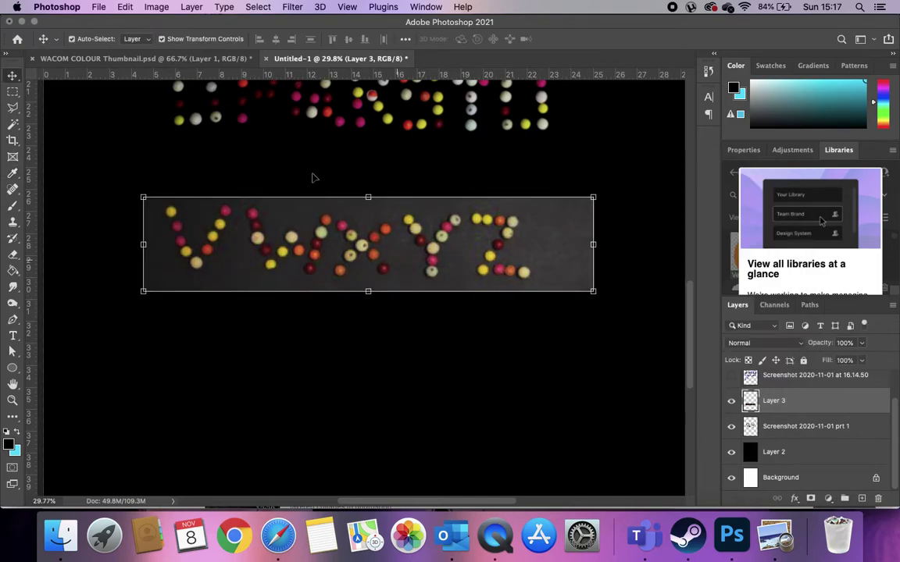
Step: Try a Hue/Saturation adjustment on the V to Z row with a raised hue, saturation -15 and lightness -9
{"action": "scroll", "coordinate": [312, 177], "scroll_direction": "up", "scroll_amount": 4}
{"action": "left_click", "coordinate": [160, 10]}
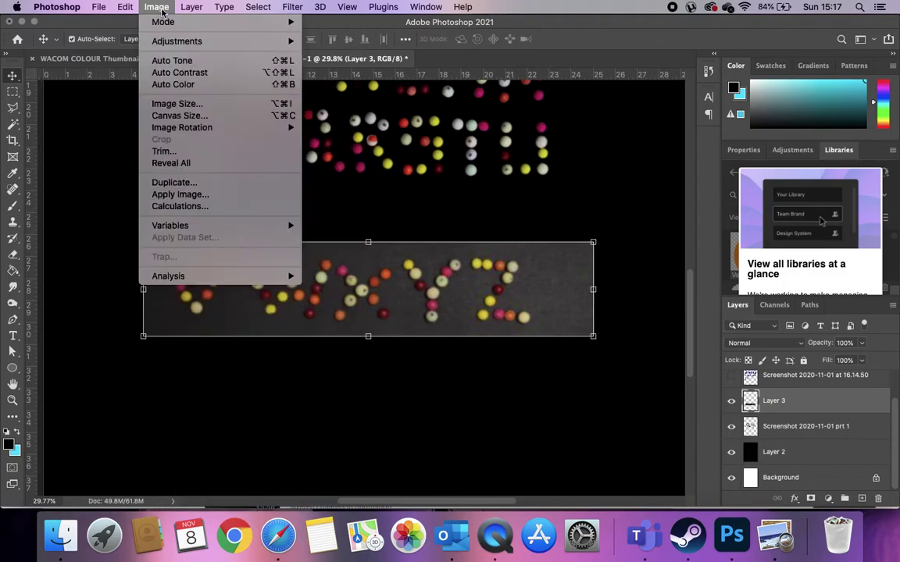
{"action": "mouse_move", "coordinate": [265, 41]}
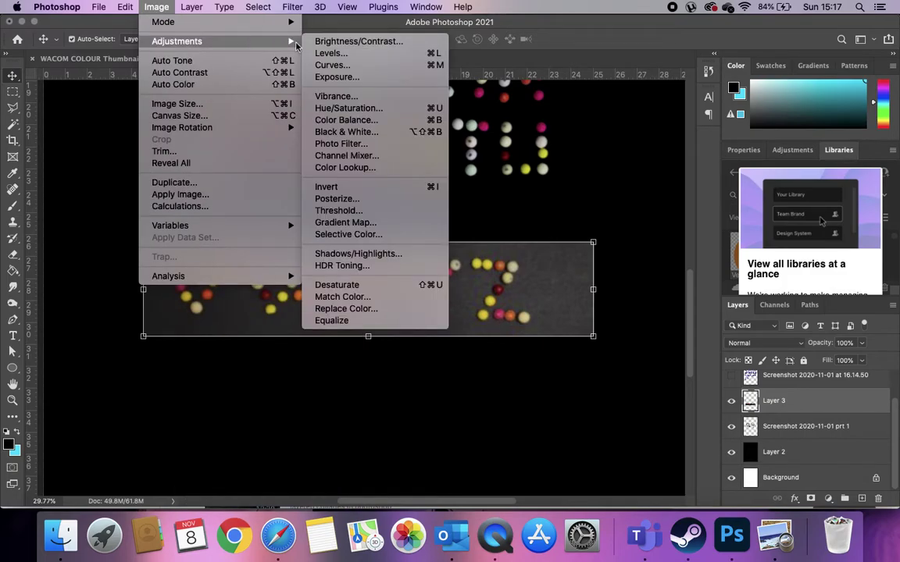
{"action": "left_click", "coordinate": [346, 109]}
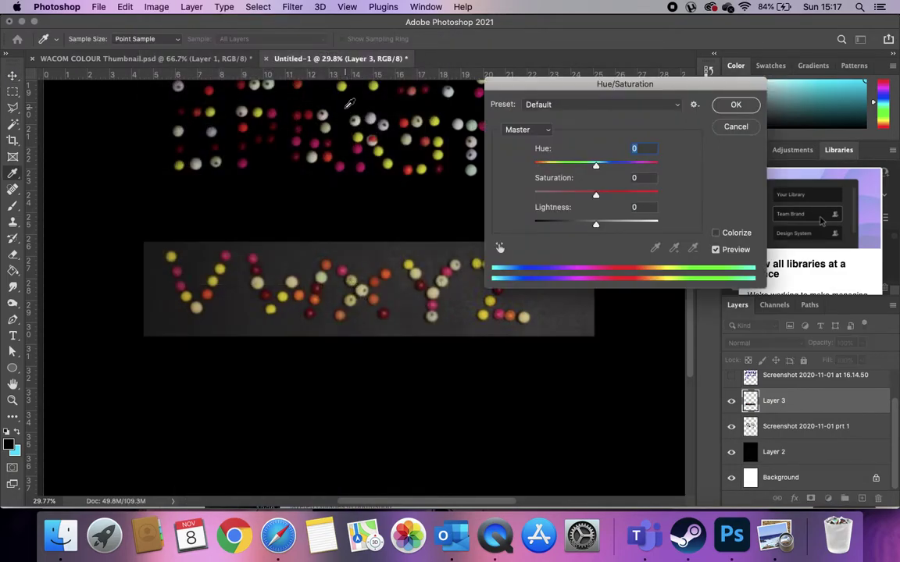
{"action": "left_click_drag", "start_coordinate": [595, 170], "coordinate": [590, 224]}
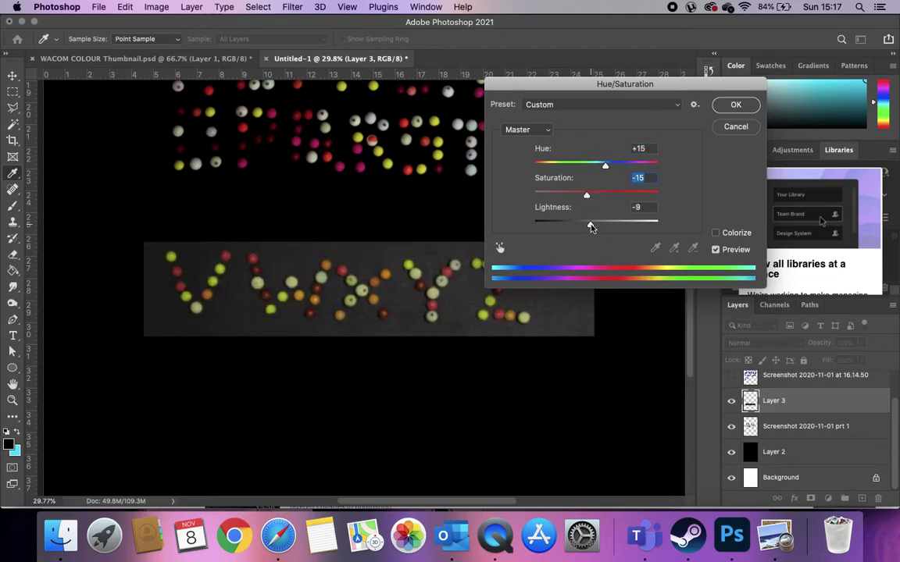
{"action": "left_click", "coordinate": [729, 234]}
{"action": "left_click", "coordinate": [728, 235]}
{"action": "left_click_drag", "start_coordinate": [601, 166], "coordinate": [612, 169]}
{"action": "left_click", "coordinate": [736, 104]}
{"action": "key", "text": "v"}
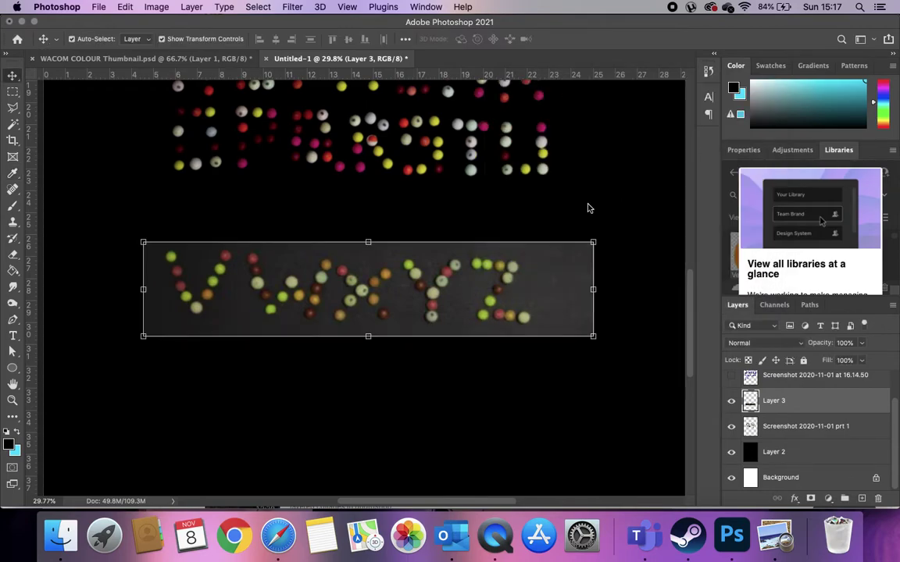
Step: Shift the V to Z row's shadows toward cyan and blue with Color Balance levels -12, 0 and +19
{"action": "left_click", "coordinate": [159, 7]}
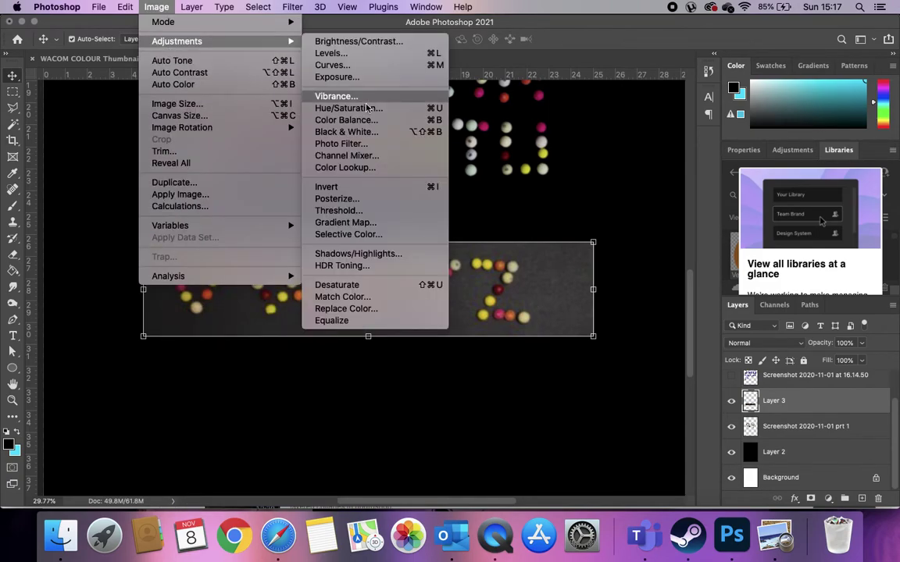
{"action": "left_click", "coordinate": [312, 114]}
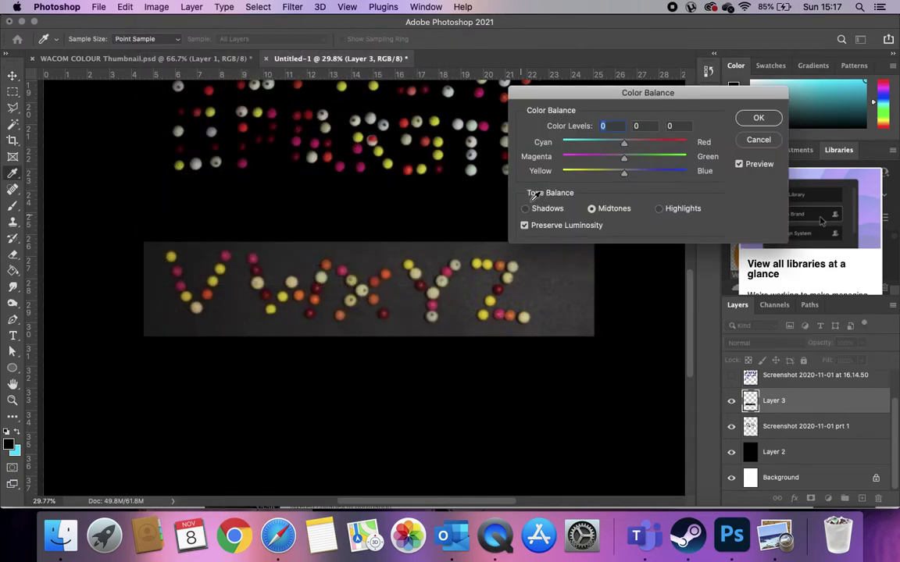
{"action": "left_click", "coordinate": [526, 210]}
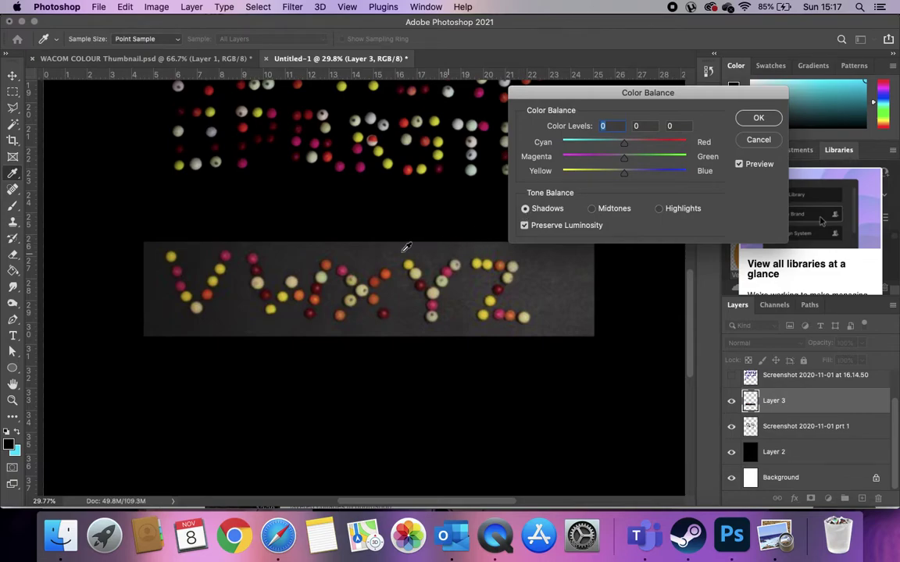
{"action": "left_click_drag", "start_coordinate": [635, 177], "coordinate": [618, 146]}
{"action": "left_click", "coordinate": [625, 159]}
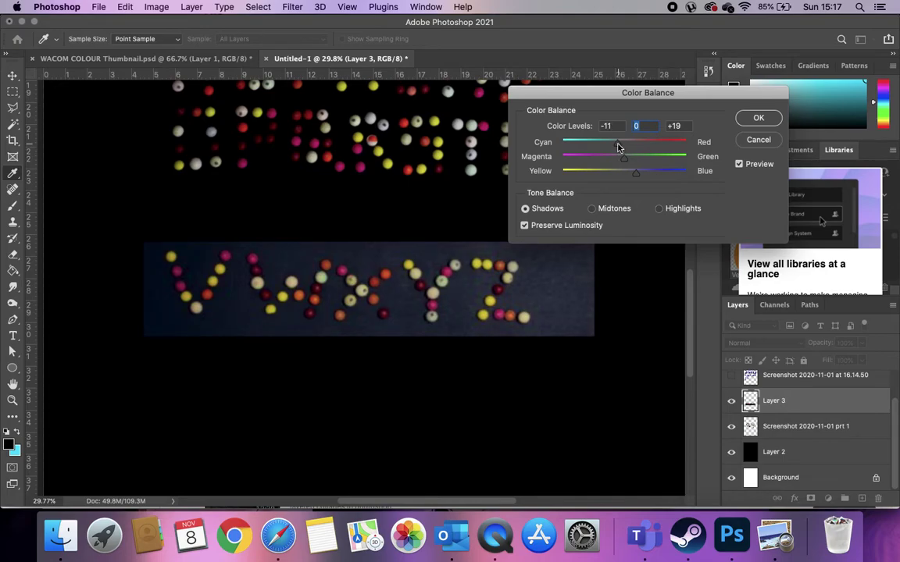
{"action": "left_click", "coordinate": [618, 147]}
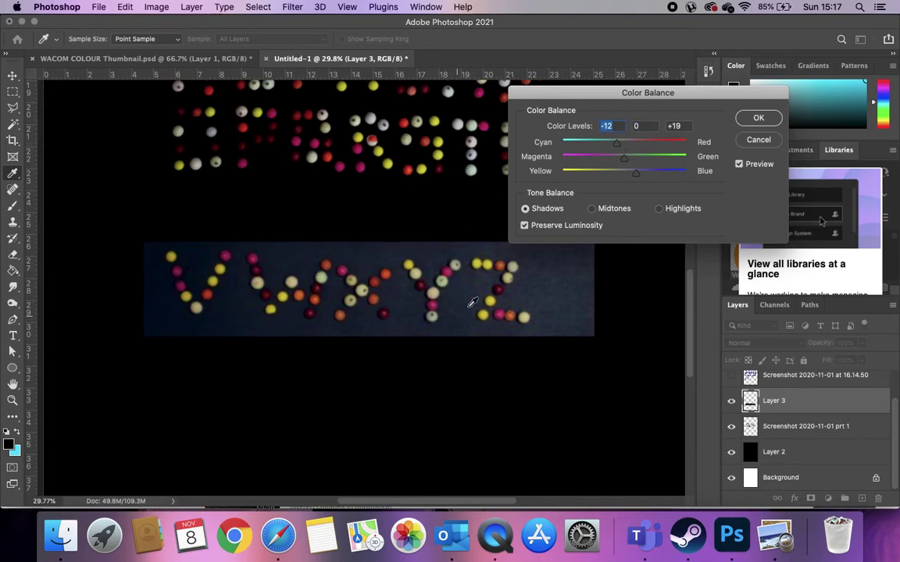
{"action": "left_click", "coordinate": [758, 117]}
{"action": "key", "text": "v"}
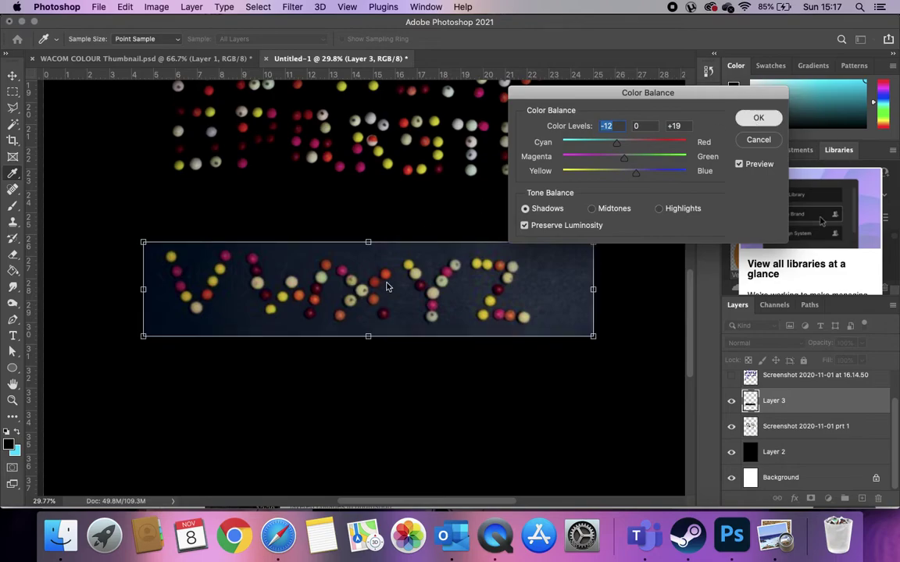
Step: Darken the V to Z row's background with Levels by raising black, lowering midtones and white inputs, and move the row up beneath the A to U letters
{"action": "key", "text": "super+l"}
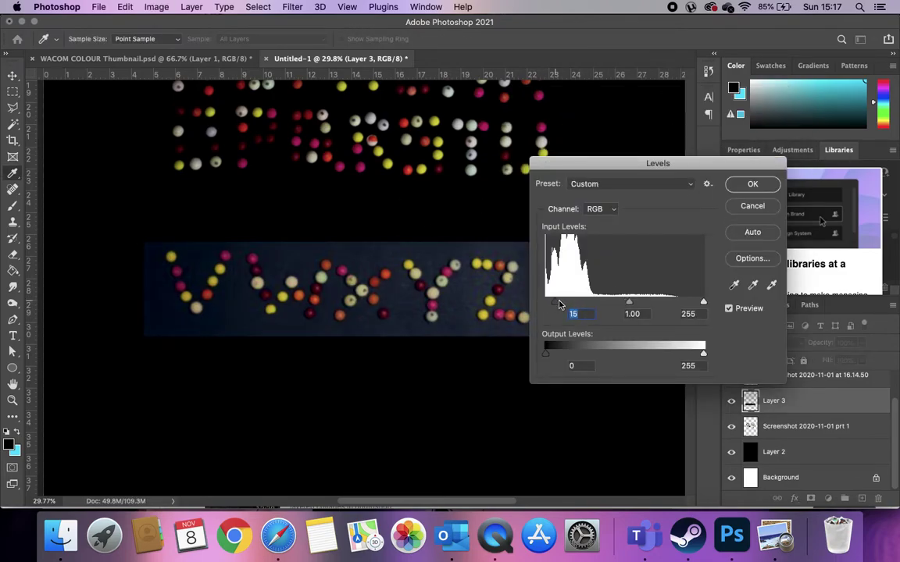
{"action": "left_click_drag", "start_coordinate": [557, 305], "coordinate": [561, 305]}
{"action": "left_click_drag", "start_coordinate": [702, 301], "coordinate": [692, 302]}
{"action": "left_click_drag", "start_coordinate": [628, 302], "coordinate": [644, 303]}
{"action": "key", "text": "Return"}
{"action": "key", "text": "v"}
{"action": "left_click_drag", "start_coordinate": [500, 293], "coordinate": [502, 251]}
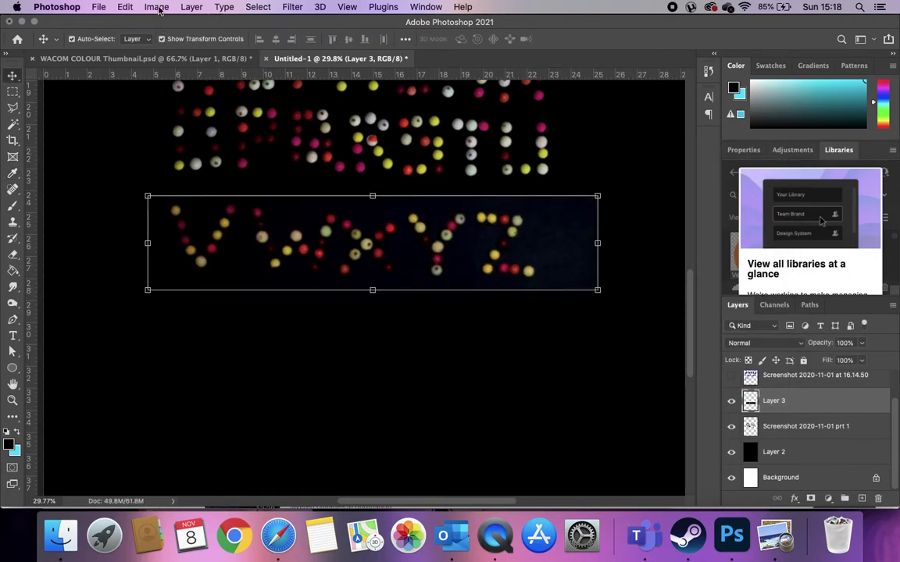
Step: Brighten the V to Z beads with a second Levels adjustment using midtones 1.14 and white input 200
{"action": "left_click", "coordinate": [156, 7]}
{"action": "mouse_move", "coordinate": [203, 41]}
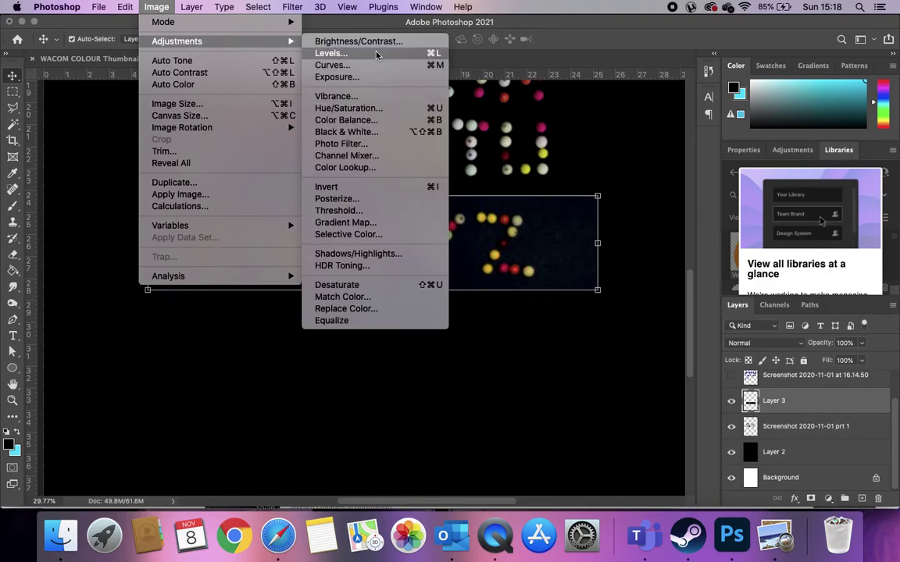
{"action": "left_click", "coordinate": [338, 52]}
{"action": "left_click_drag", "start_coordinate": [703, 303], "coordinate": [669, 304]}
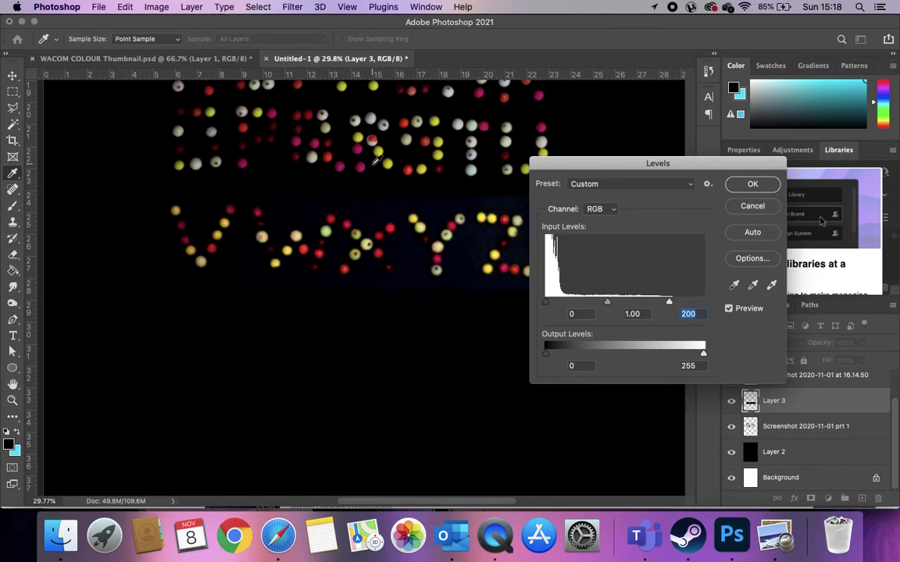
{"action": "left_click_drag", "start_coordinate": [611, 306], "coordinate": [602, 305]}
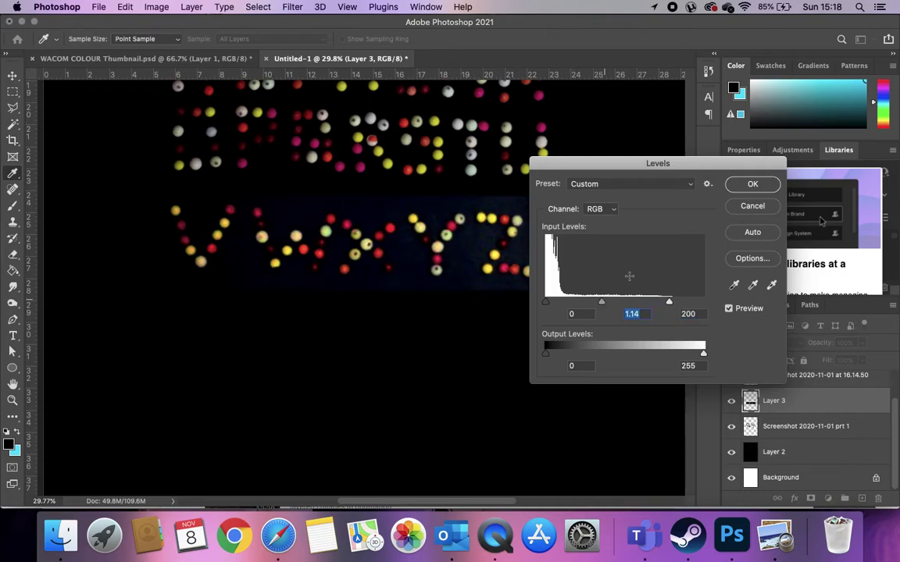
{"action": "left_click", "coordinate": [752, 184]}
{"action": "key", "text": "v"}
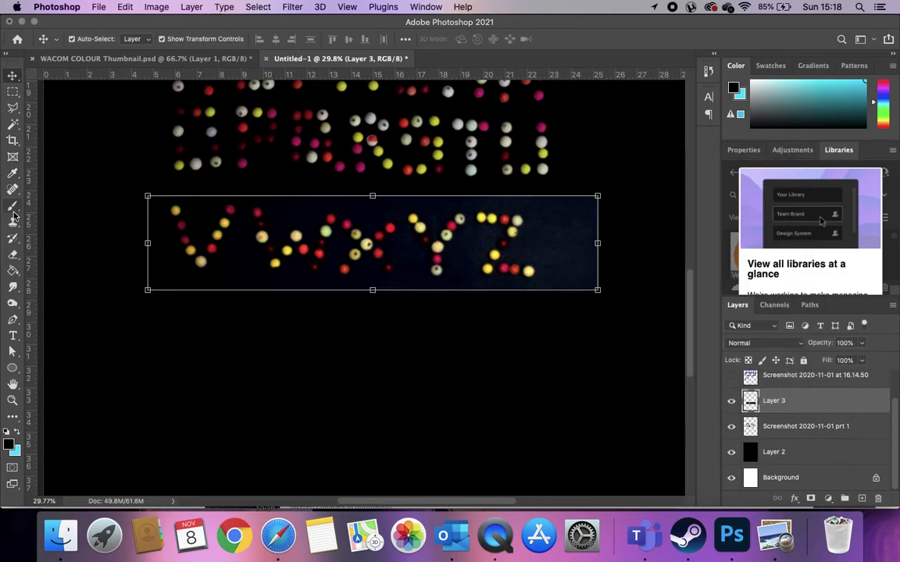
Step: Select the dark background areas around the V to Z letters with the Magic Wand at tolerance 20, delete them, and deselect
{"action": "left_click", "coordinate": [12, 124]}
{"action": "left_click", "coordinate": [578, 244]}
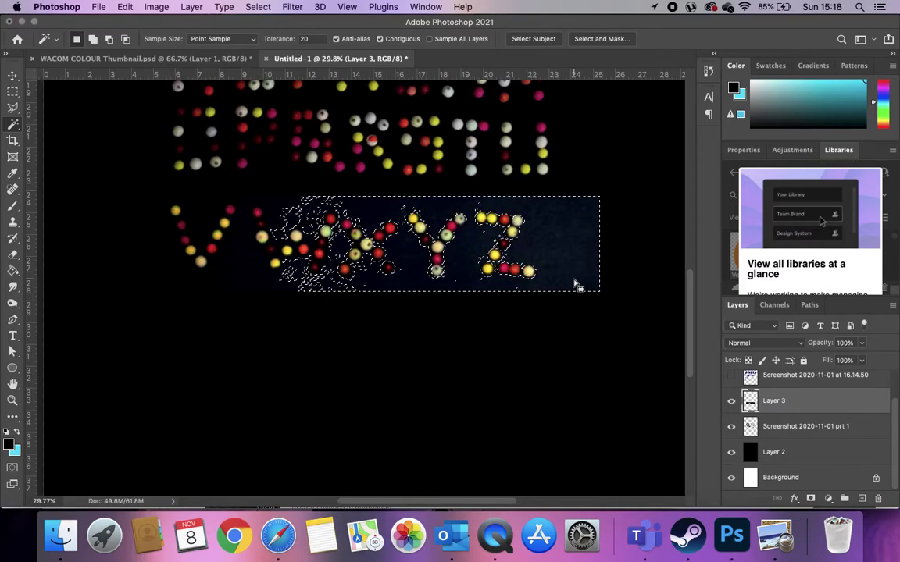
{"action": "key", "text": "super+d"}
{"action": "key", "text": "BackSpace"}
{"action": "key", "text": "super+z"}
{"action": "key", "text": "super+z"}
{"action": "key", "text": "BackSpace"}
{"action": "left_click", "coordinate": [236, 274]}
{"action": "key", "text": "BackSpace"}
{"action": "key", "text": "super+d"}
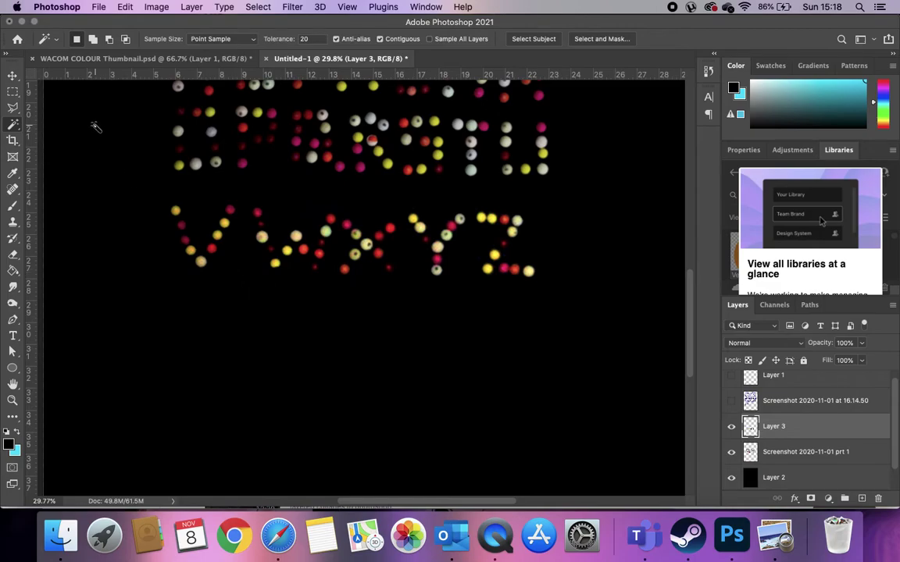
Step: Scale the V to Z row down proportionally to 89.66% to match the A to U letters
{"action": "left_click", "coordinate": [12, 76]}
{"action": "scroll", "coordinate": [241, 327], "scroll_direction": "down", "scroll_amount": 5}
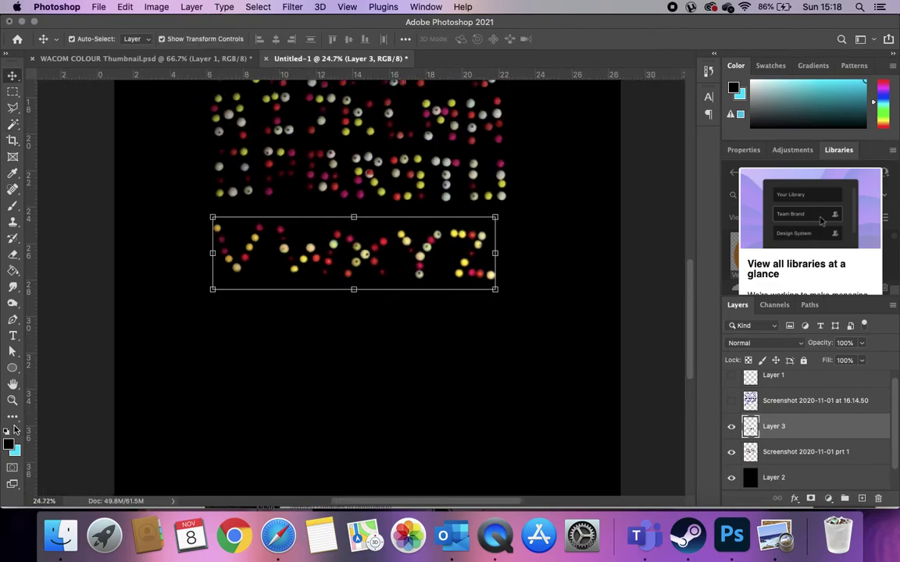
{"action": "scroll", "coordinate": [377, 302], "scroll_direction": "down", "scroll_amount": 1}
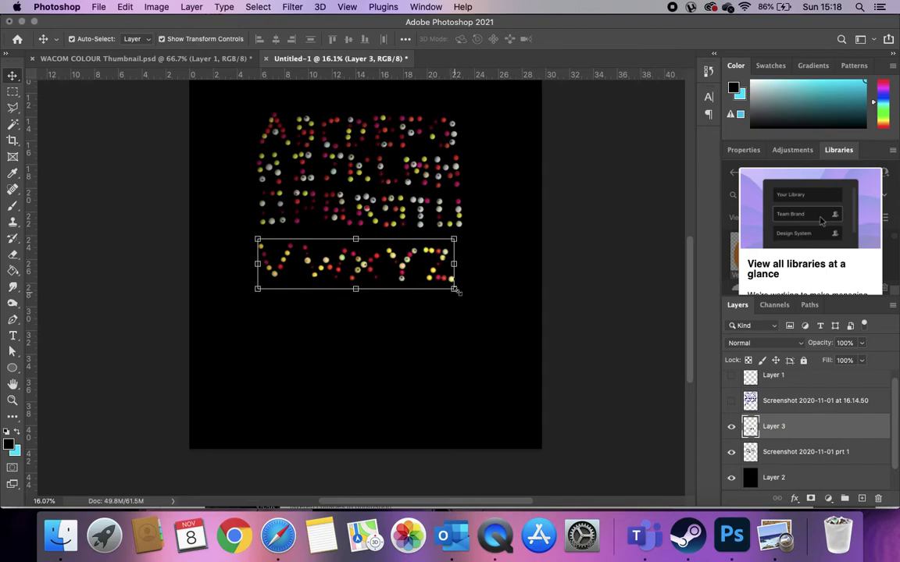
{"action": "left_click_drag", "start_coordinate": [458, 288], "coordinate": [426, 256]}
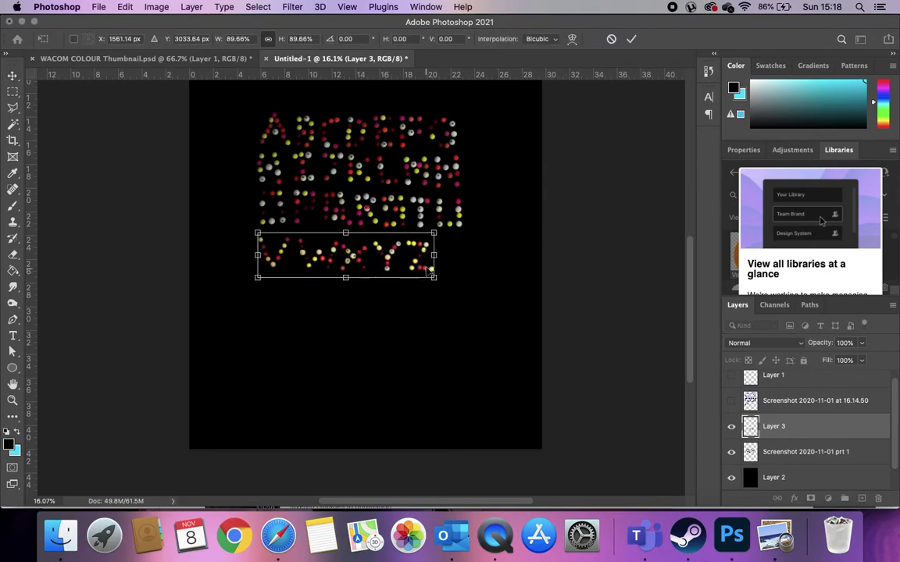
{"action": "key", "text": "Return"}
Step: Examine the resized V to Z row against the size, spacing and colours of the A to U rows
{"action": "scroll", "coordinate": [508, 318], "scroll_direction": "up", "scroll_amount": 5}
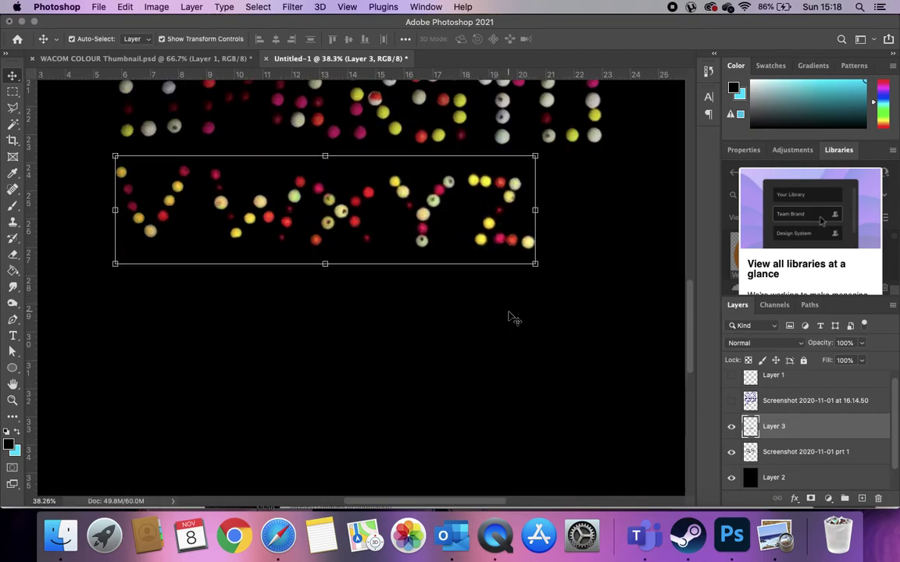
{"action": "left_click", "coordinate": [508, 318]}
{"action": "mouse_move", "coordinate": [376, 292]}
{"action": "left_mouse_down"}
{"action": "mouse_move", "coordinate": [350, 285]}
{"action": "mouse_move", "coordinate": [380, 297]}
{"action": "left_mouse_up"}
{"action": "scroll", "coordinate": [400, 327], "scroll_direction": "down", "scroll_amount": 2}
{"action": "scroll", "coordinate": [400, 328], "scroll_direction": "right", "scroll_amount": 2}
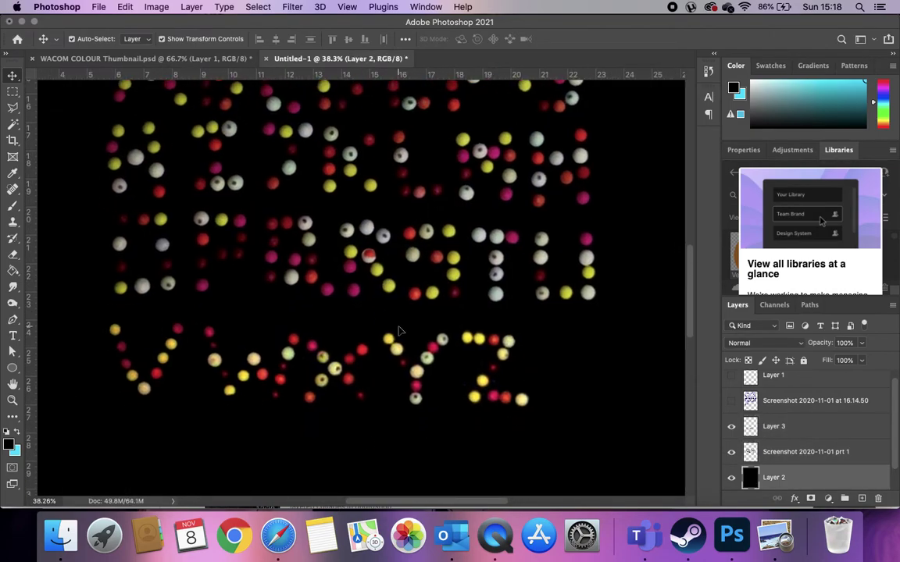
{"action": "scroll", "coordinate": [398, 331], "scroll_direction": "down", "scroll_amount": 3}
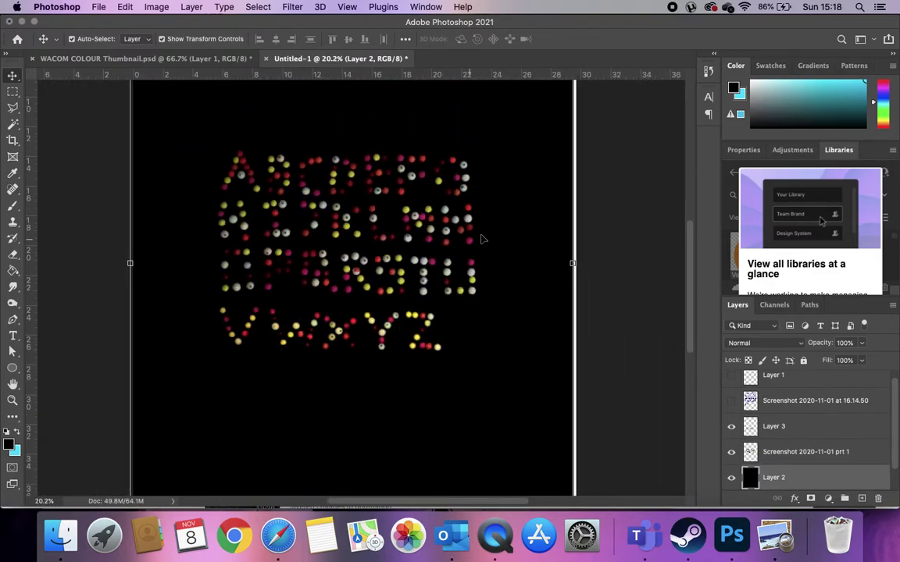
{"action": "scroll", "coordinate": [467, 332], "scroll_direction": "up", "scroll_amount": 3}
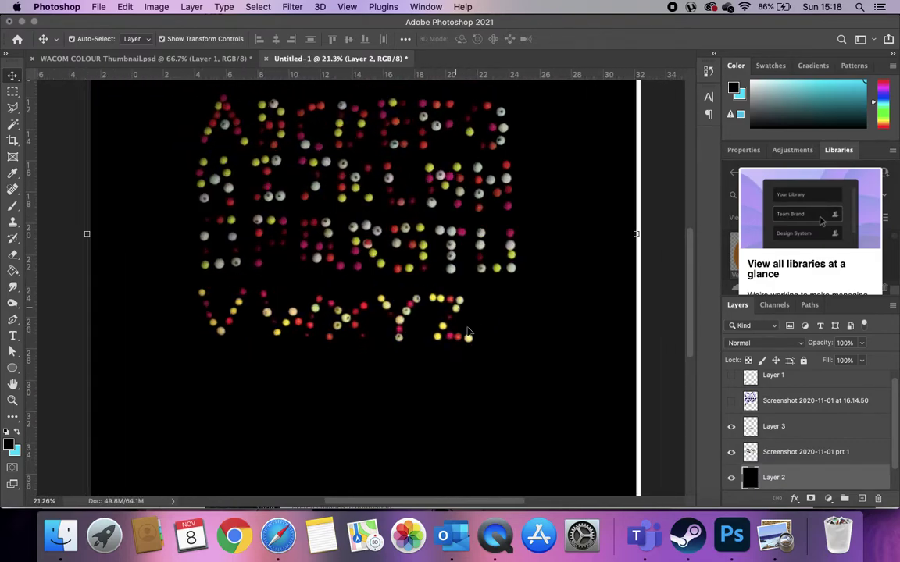
{"action": "scroll", "coordinate": [390, 201], "scroll_direction": "up", "scroll_amount": 2}
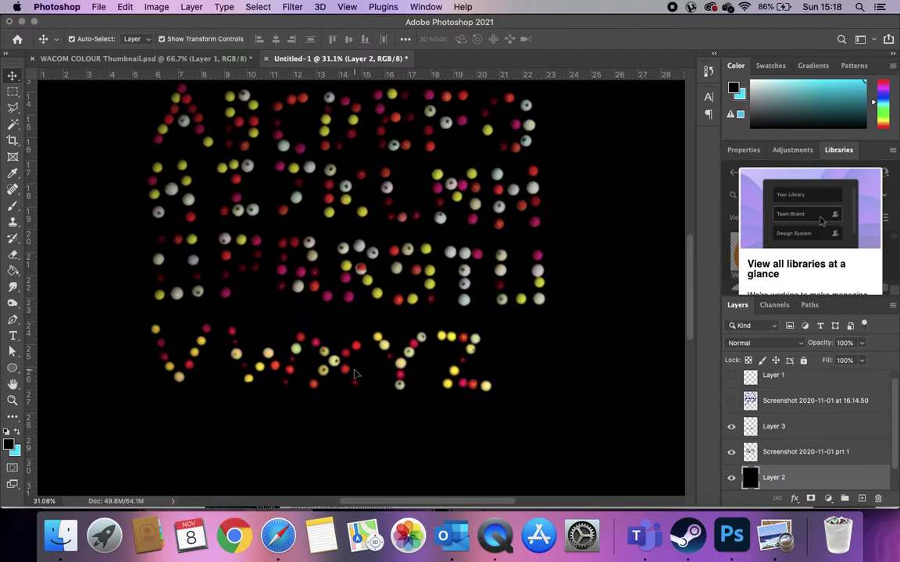
Step: Apply Auto Tone and Auto Contrast to the V to Z row on Layer 3
{"action": "left_click", "coordinate": [350, 374]}
{"action": "left_click", "coordinate": [167, 6]}
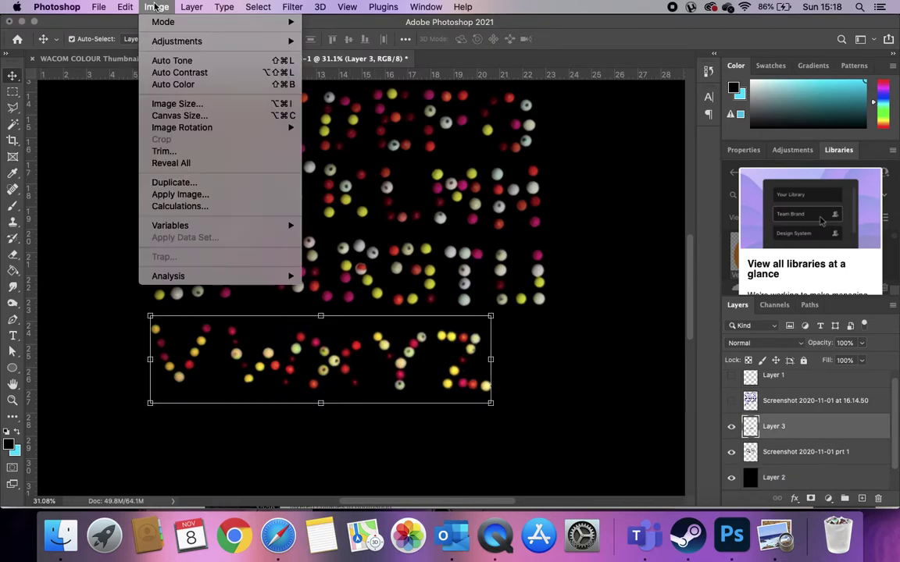
{"action": "left_click", "coordinate": [173, 61]}
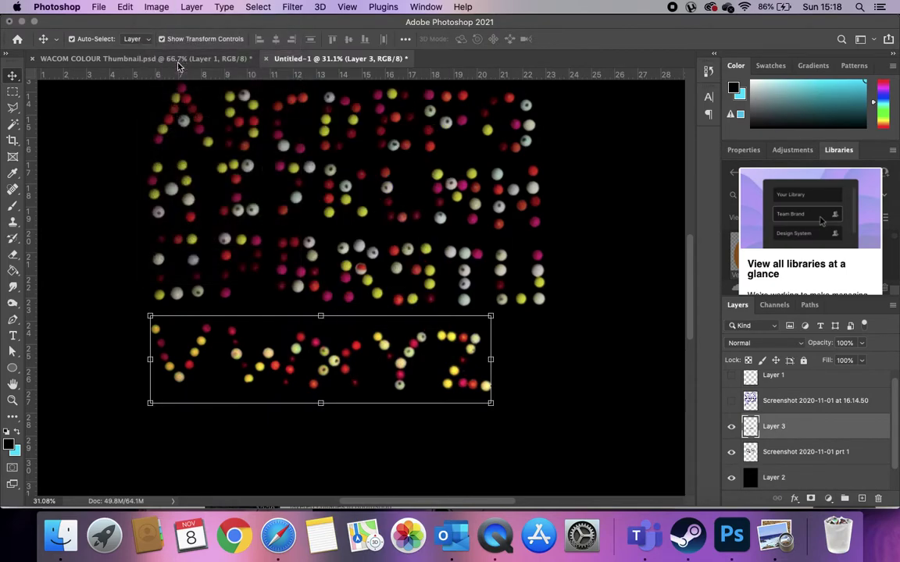
{"action": "left_click", "coordinate": [156, 7]}
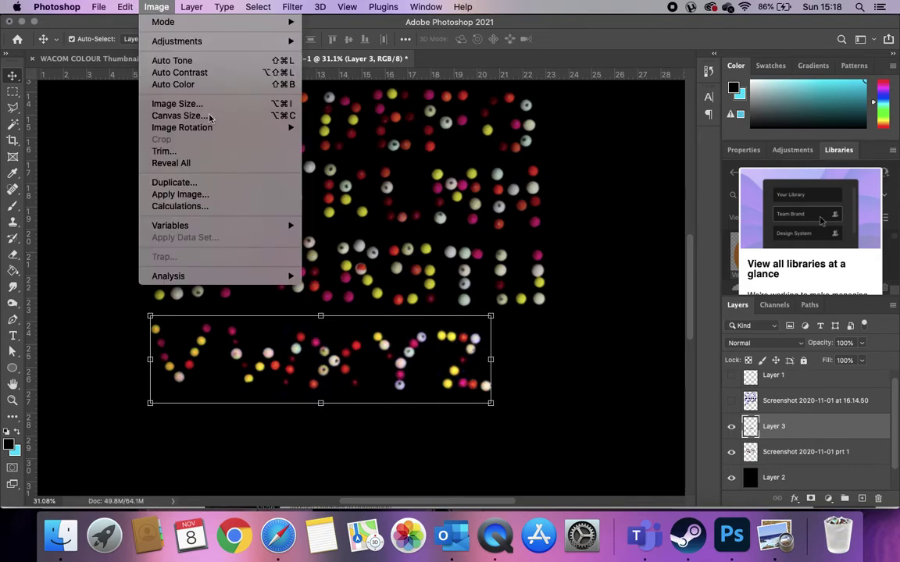
{"action": "left_click", "coordinate": [202, 72]}
{"action": "left_click", "coordinate": [78, 293]}
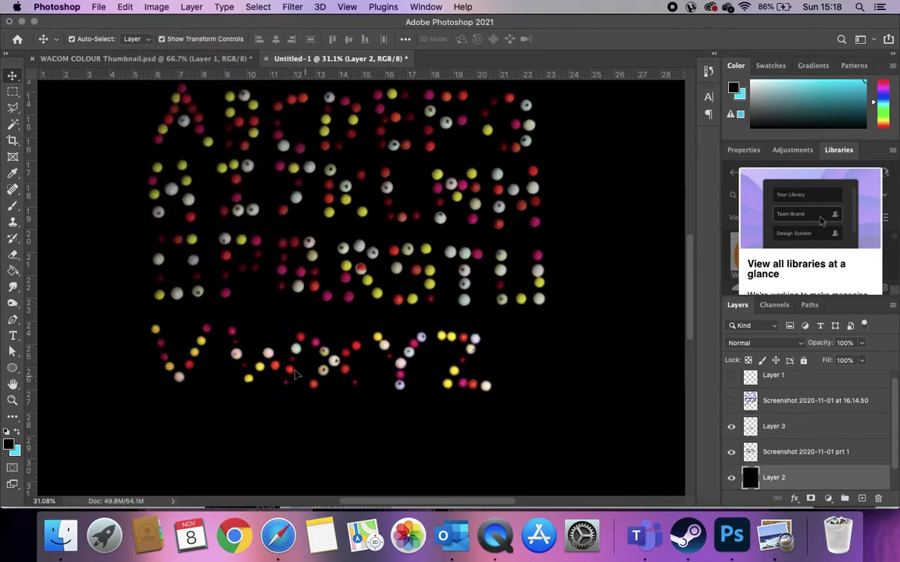
Step: Select both bead letter layers, Layer 3 and Screenshot 2020-11-01 prt 1, without the black background layer
{"action": "scroll", "coordinate": [384, 377], "scroll_direction": "down", "scroll_amount": 5}
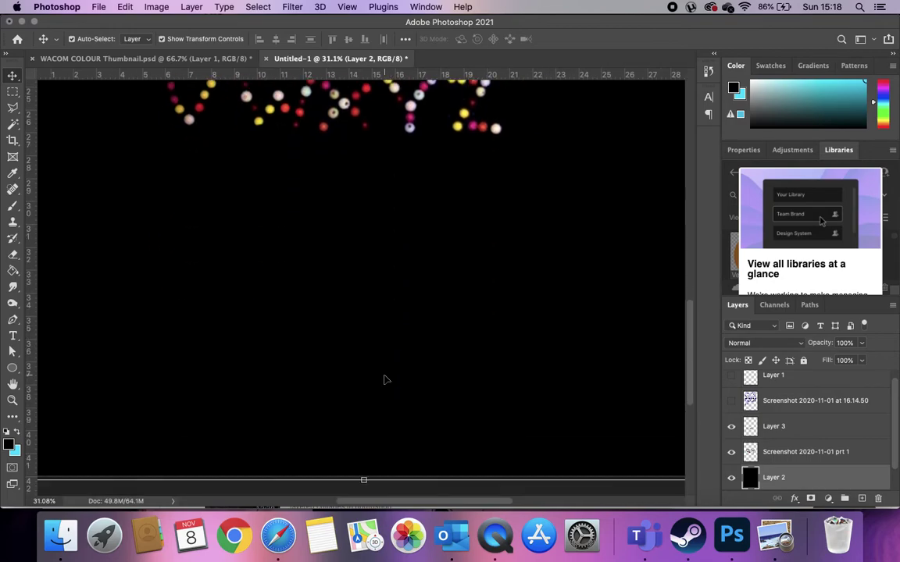
{"action": "scroll", "coordinate": [383, 377], "scroll_direction": "down", "scroll_amount": 3}
{"action": "scroll", "coordinate": [383, 379], "scroll_direction": "down", "scroll_amount": 2}
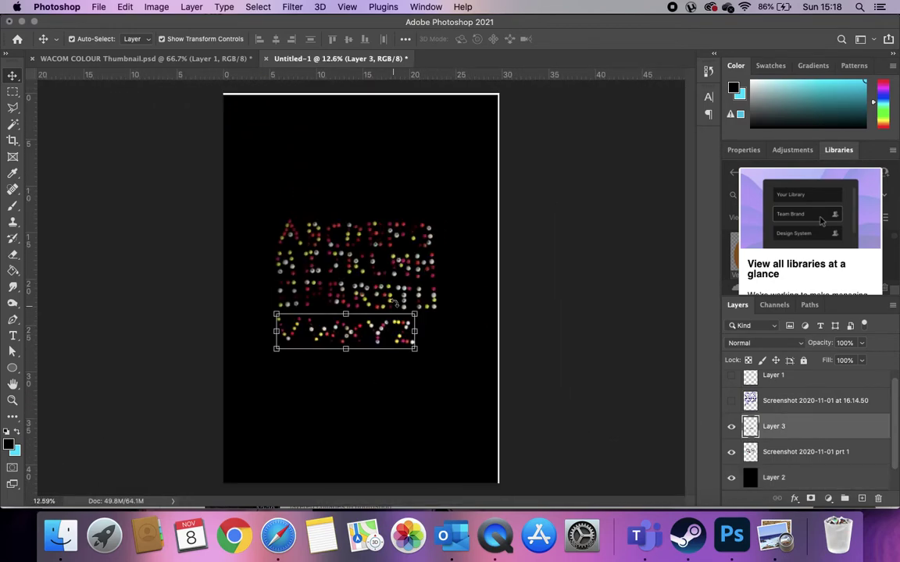
{"action": "left_click", "coordinate": [359, 259]}
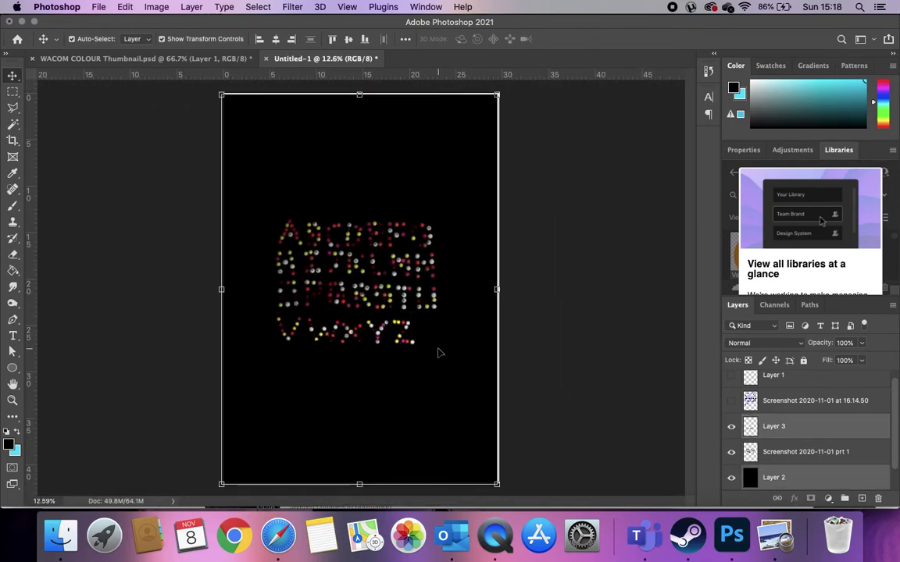
{"action": "left_click", "coordinate": [804, 447]}
{"action": "left_click", "coordinate": [804, 428], "text": "shift"}
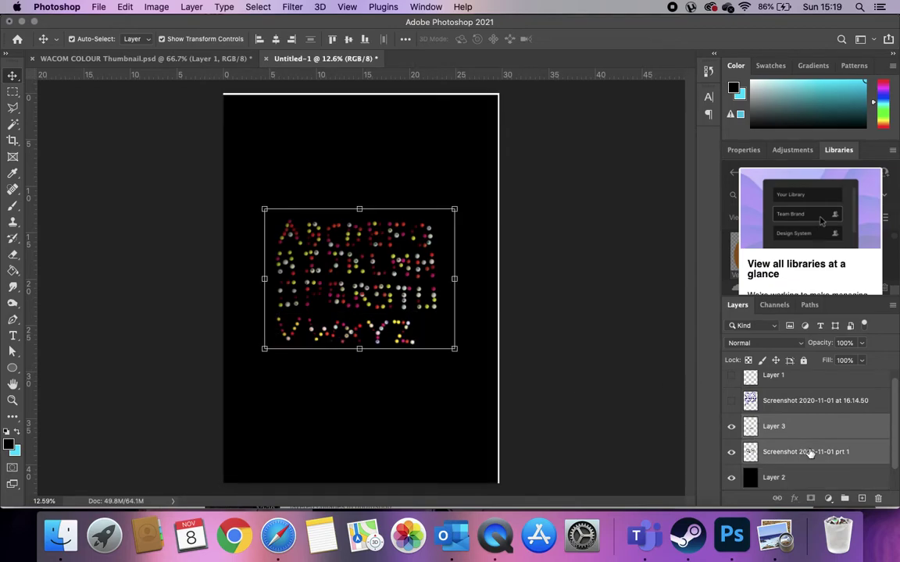
Step: Enlarge the two selected bead letter layers proportionally and move them together into the upper half of the black page
{"action": "left_click_drag", "start_coordinate": [454, 347], "coordinate": [501, 383]}
{"action": "left_click_drag", "start_coordinate": [421, 344], "coordinate": [404, 252]}
{"action": "key", "text": "Return"}
{"action": "left_click", "coordinate": [530, 299]}
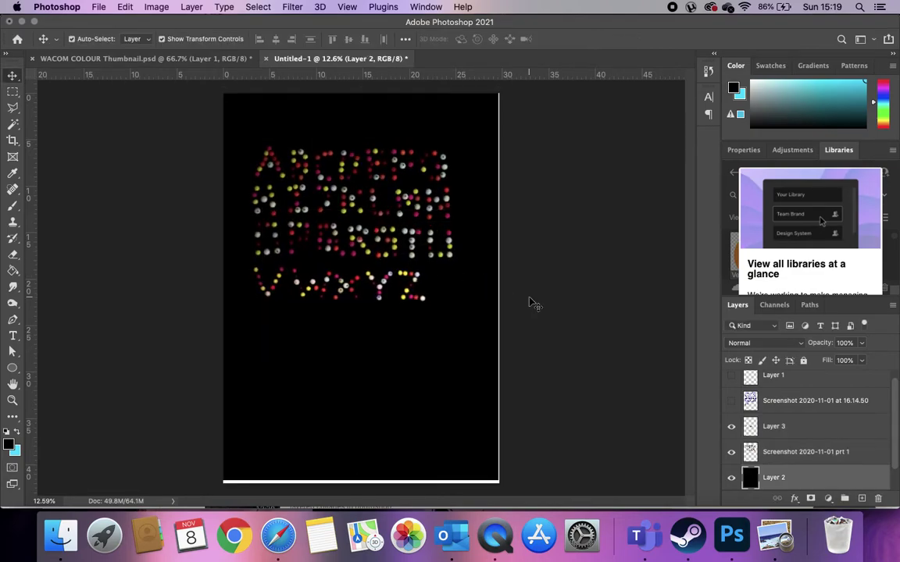
Step: Start a Color Balance adjustment on the black Layer 2 and set the shadows' yellow-blue level to -11
{"action": "scroll", "coordinate": [530, 298], "scroll_direction": "up", "scroll_amount": 6}
{"action": "scroll", "coordinate": [530, 304], "scroll_direction": "down", "scroll_amount": 4}
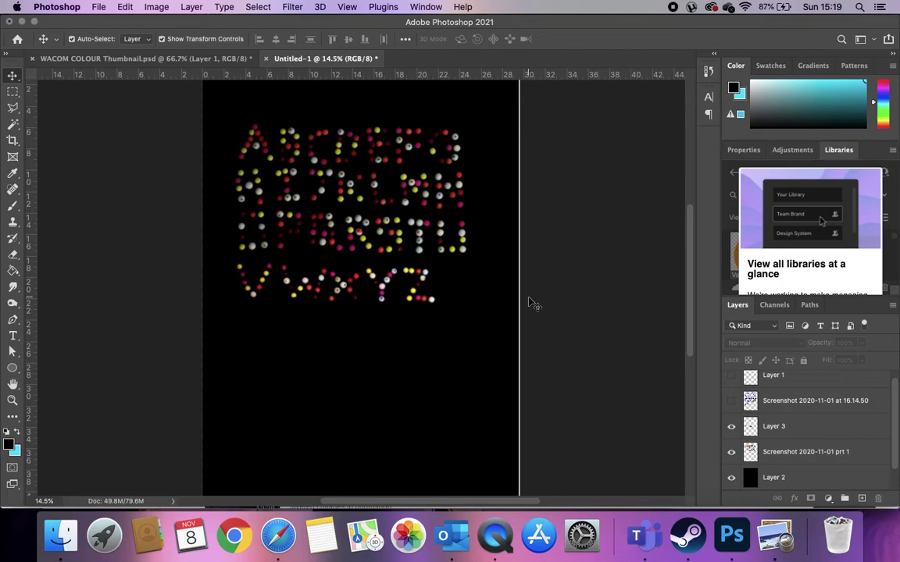
{"action": "left_click", "coordinate": [339, 269]}
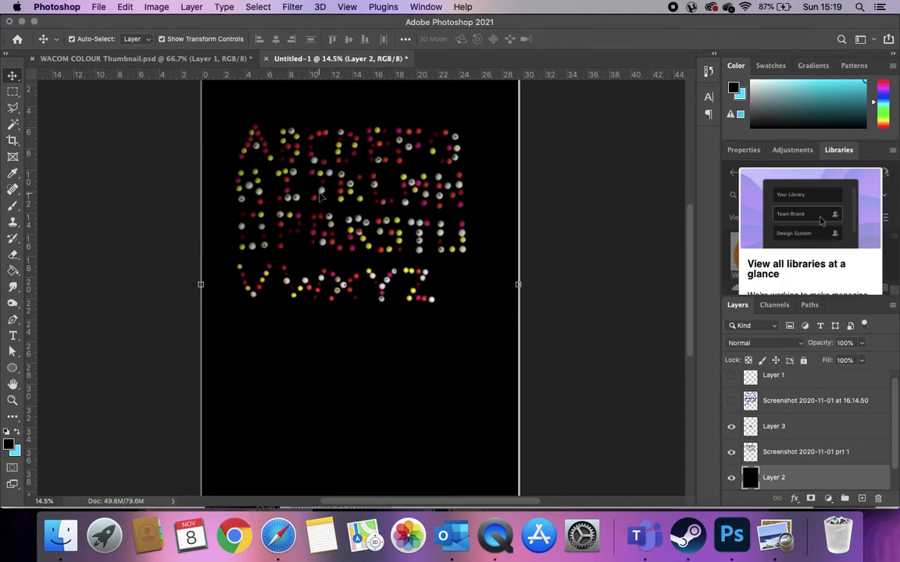
{"action": "left_click", "coordinate": [156, 8]}
{"action": "mouse_move", "coordinate": [195, 43]}
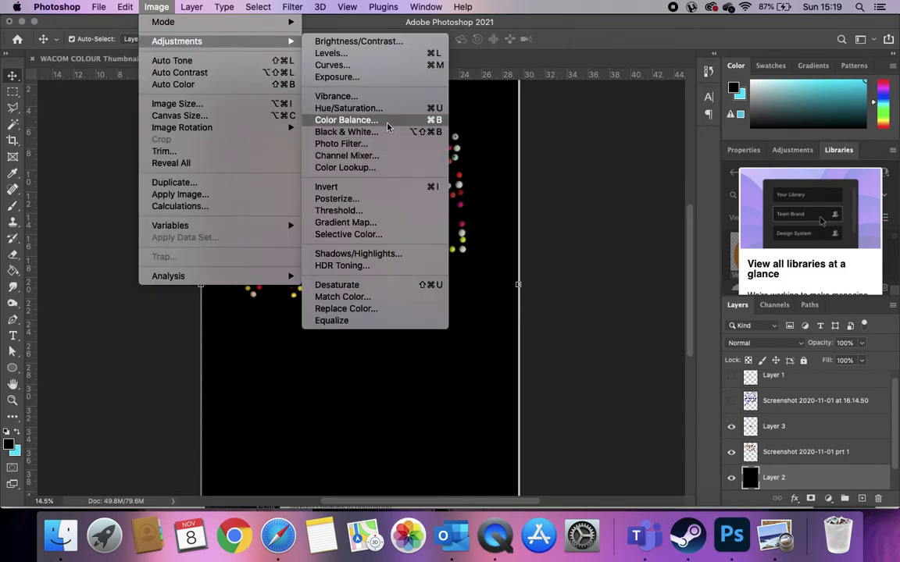
{"action": "left_click", "coordinate": [363, 119]}
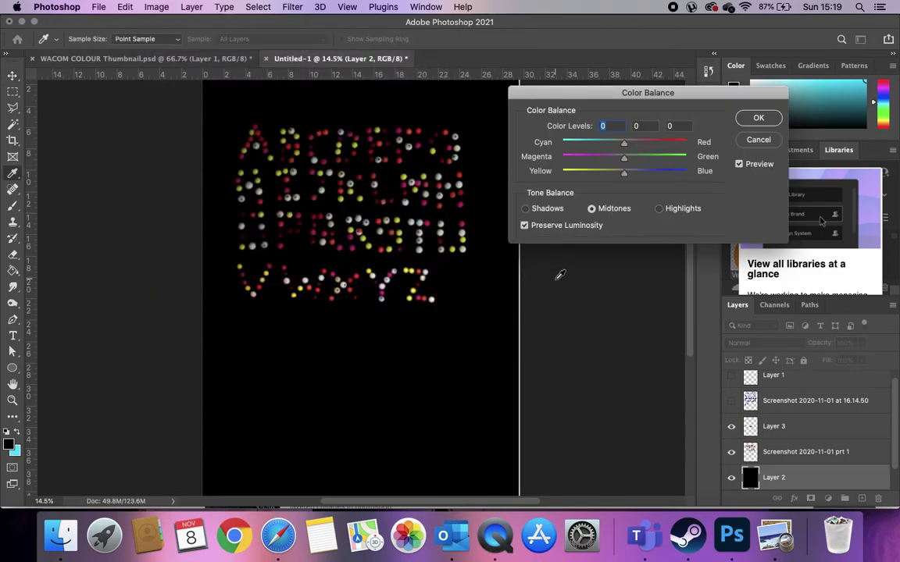
{"action": "left_click", "coordinate": [525, 209]}
{"action": "left_click_drag", "start_coordinate": [625, 176], "coordinate": [617, 175]}
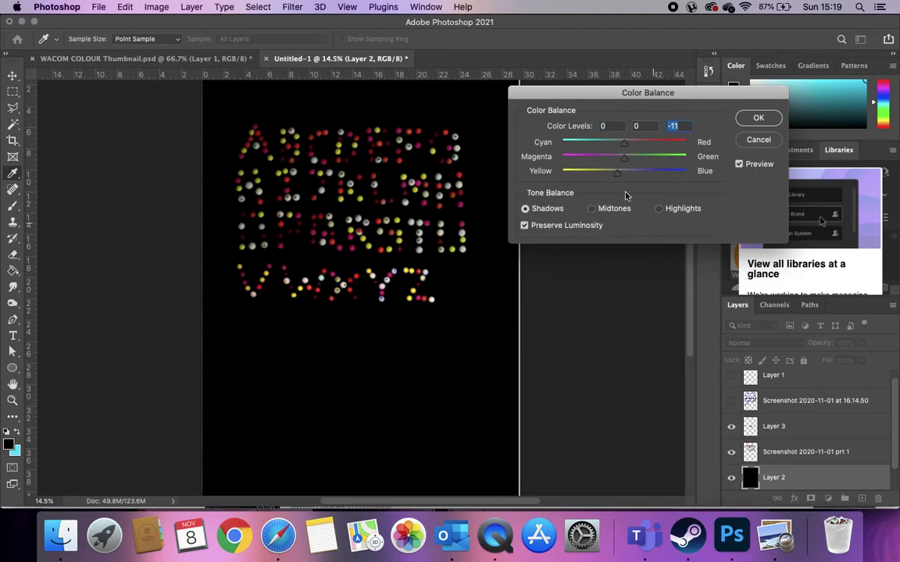
Step: Set the highlights' cyan-red level to +2 and magenta-green level to -32, and apply the Color Balance to Layer 2
{"action": "left_click", "coordinate": [664, 208]}
{"action": "left_click", "coordinate": [623, 144]}
{"action": "left_click_drag", "start_coordinate": [624, 157], "coordinate": [604, 156]}
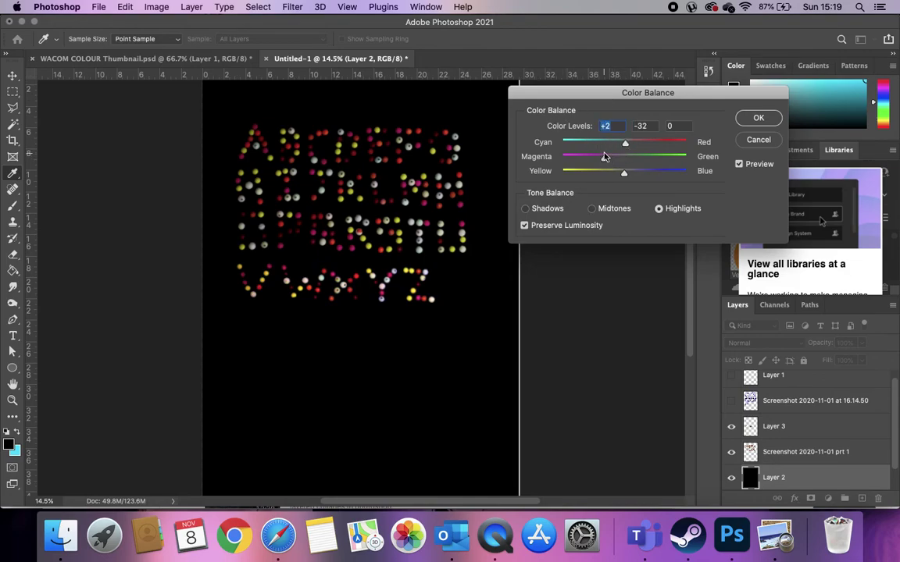
{"action": "key", "text": "Return"}
{"action": "key", "text": "v"}
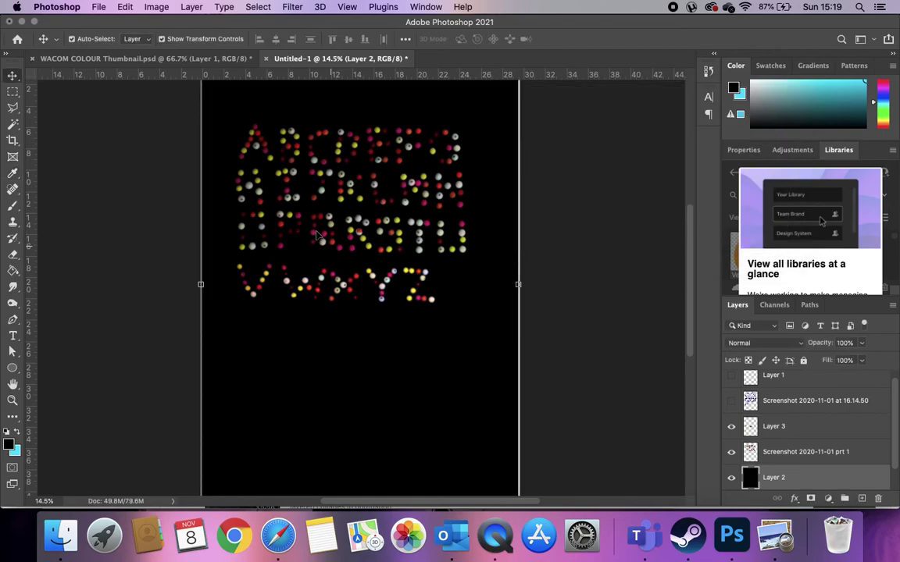
{"action": "left_click", "coordinate": [766, 343]}
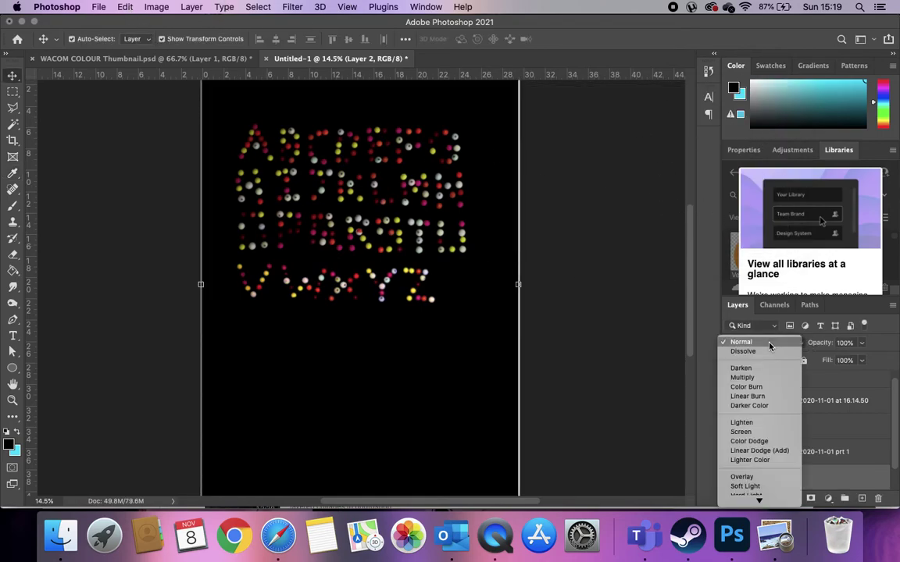
{"action": "left_click", "coordinate": [766, 343]}
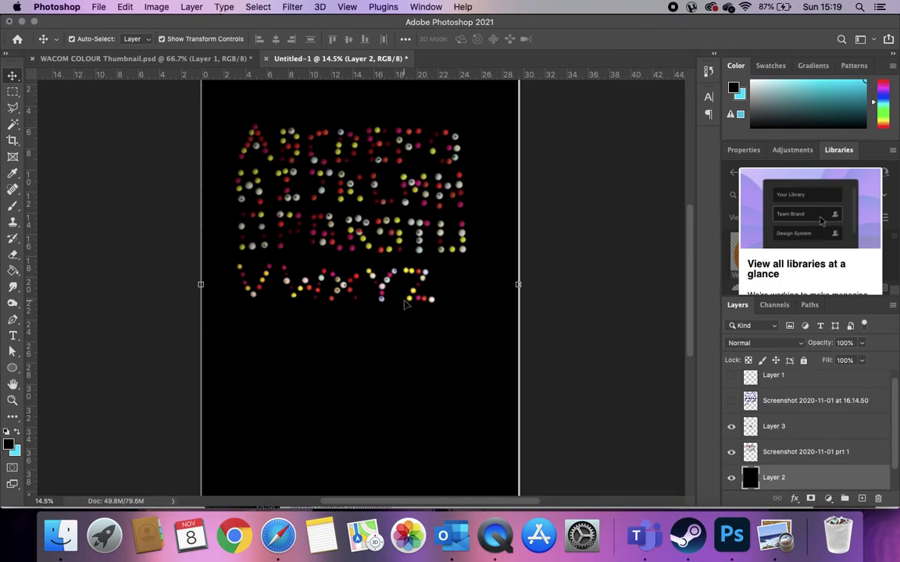
{"action": "scroll", "coordinate": [405, 304], "scroll_direction": "up", "scroll_amount": 5}
{"action": "scroll", "coordinate": [404, 305], "scroll_direction": "down", "scroll_amount": 4}
{"action": "scroll", "coordinate": [405, 304], "scroll_direction": "down", "scroll_amount": 2}
{"action": "left_click", "coordinate": [571, 219]}
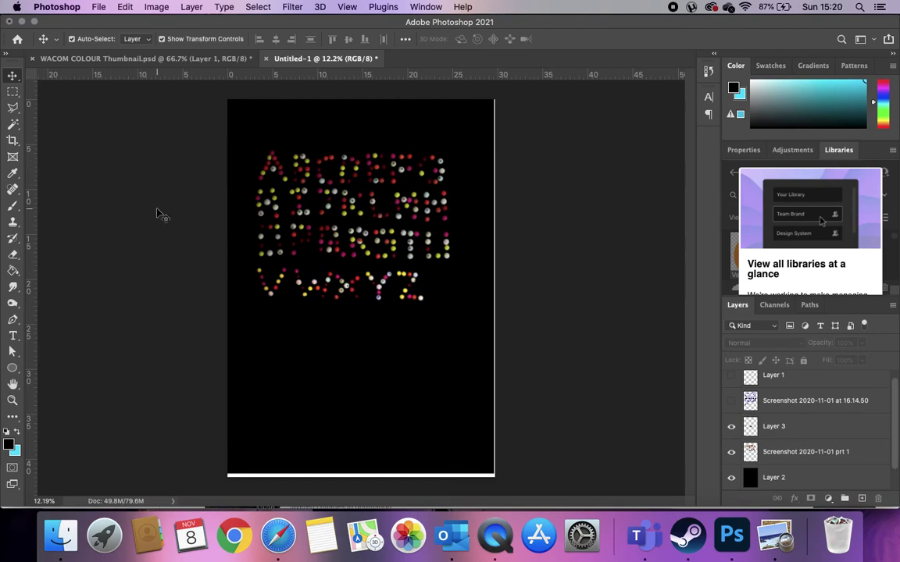
Step: Transform the black background on Layer 2 so that it covers the white strips along the page edges
{"action": "left_click_drag", "start_coordinate": [393, 398], "coordinate": [392, 400]}
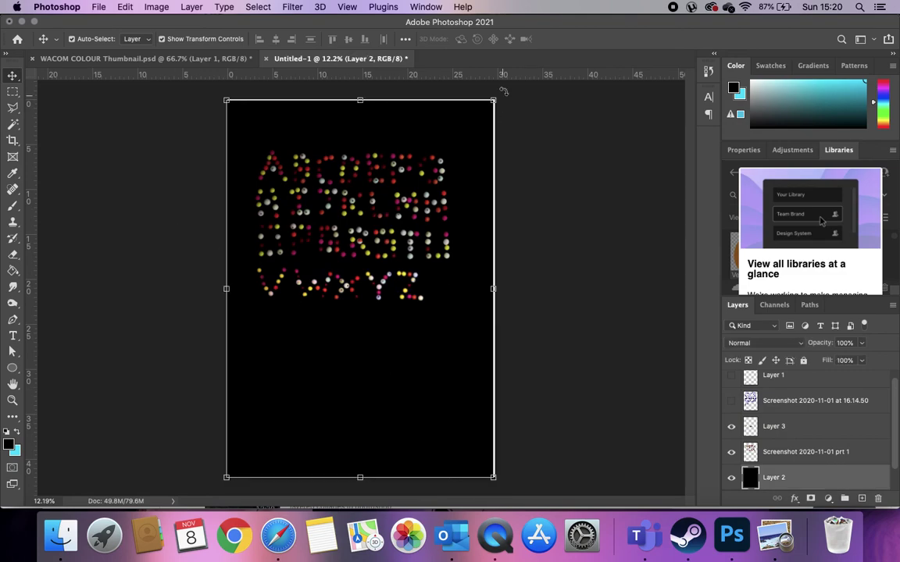
{"action": "left_click_drag", "start_coordinate": [495, 98], "coordinate": [482, 120]}
{"action": "key", "text": "Return"}
{"action": "left_click", "coordinate": [572, 185]}
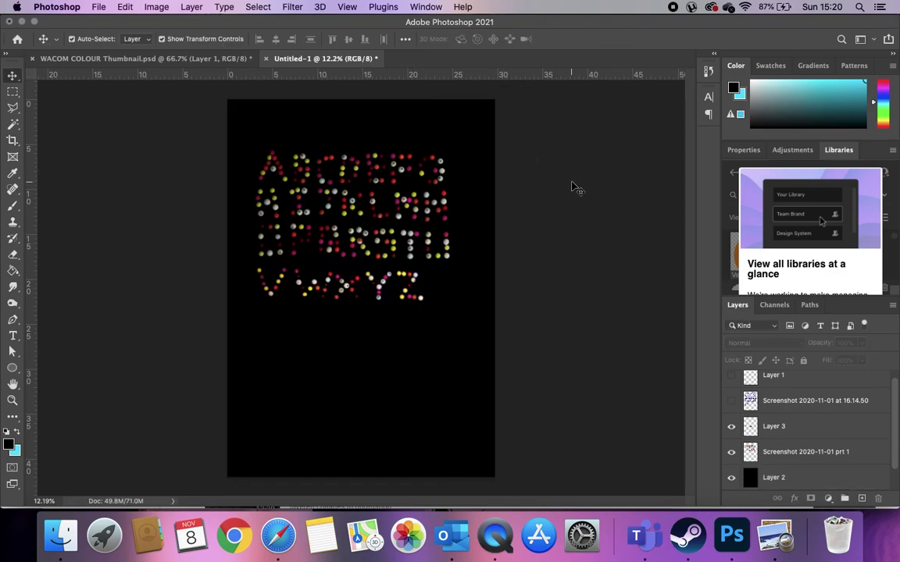